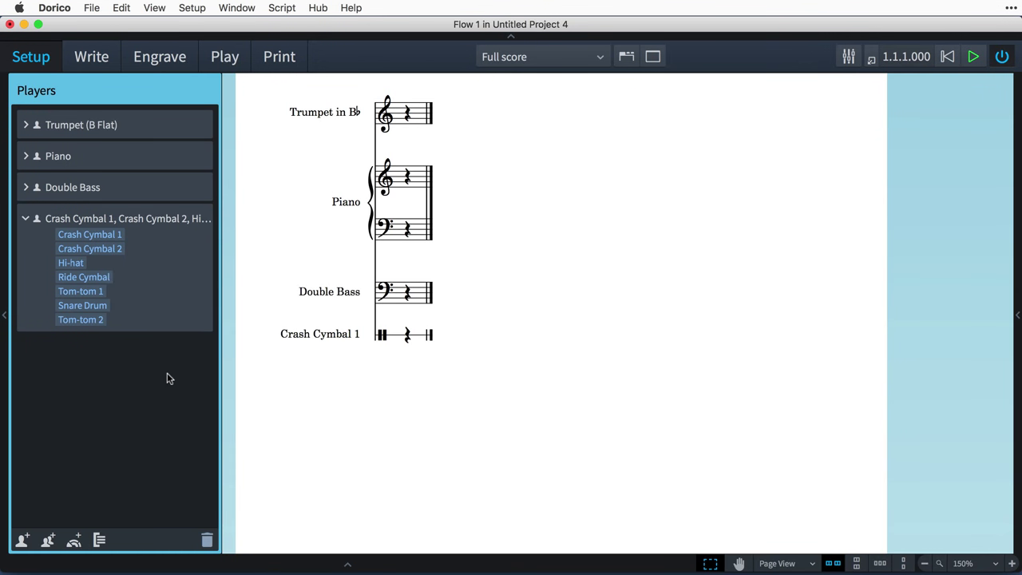
- Add a Kick Drum (Low) to the cymbal-and-drums percussion player
left_click(161, 297)
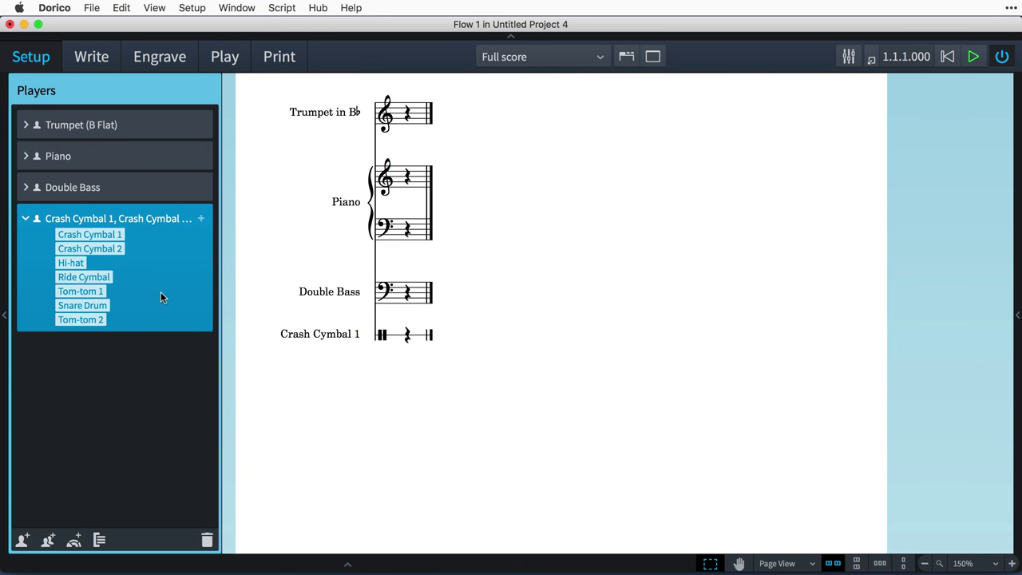
left_click(203, 218)
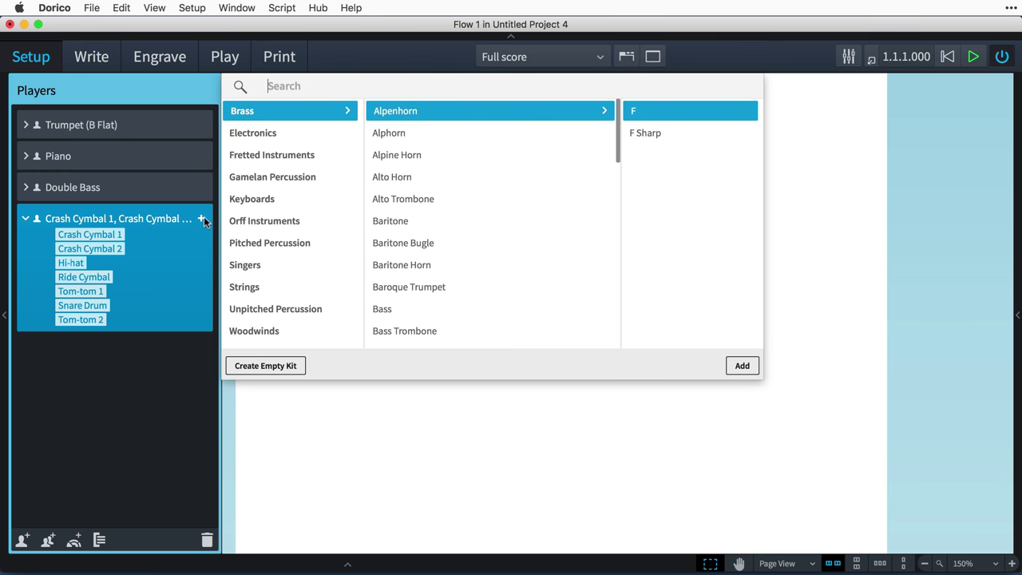
type("kick")
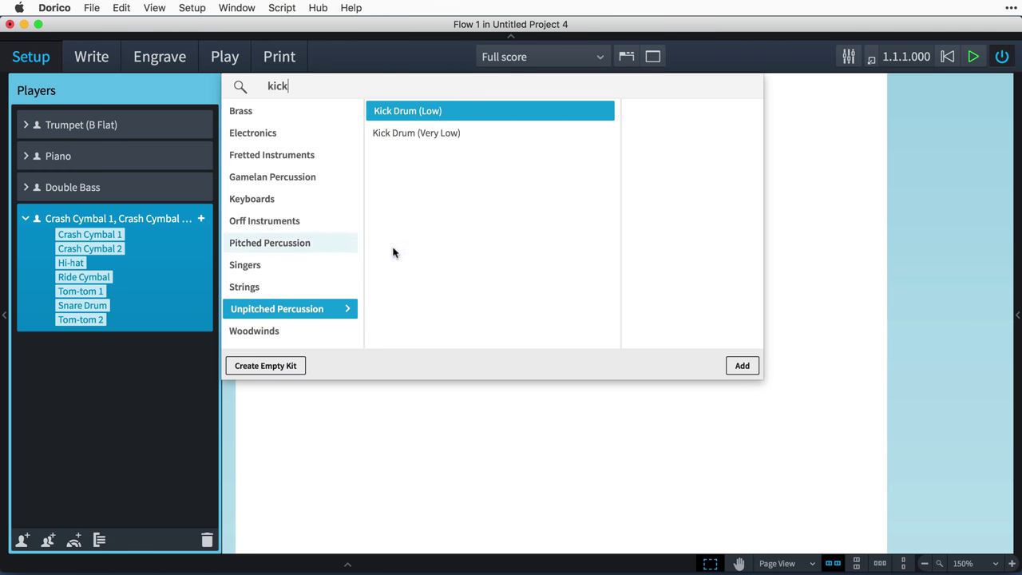
left_click(741, 366)
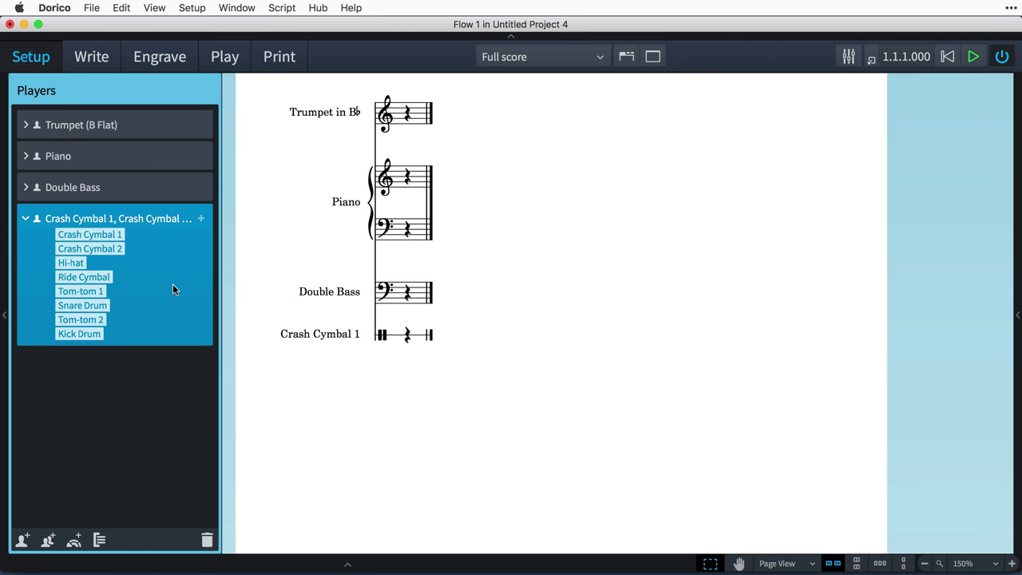
- Add a Hi-hat (pedal) to the same percussion player
left_click(202, 219)
type("hi")
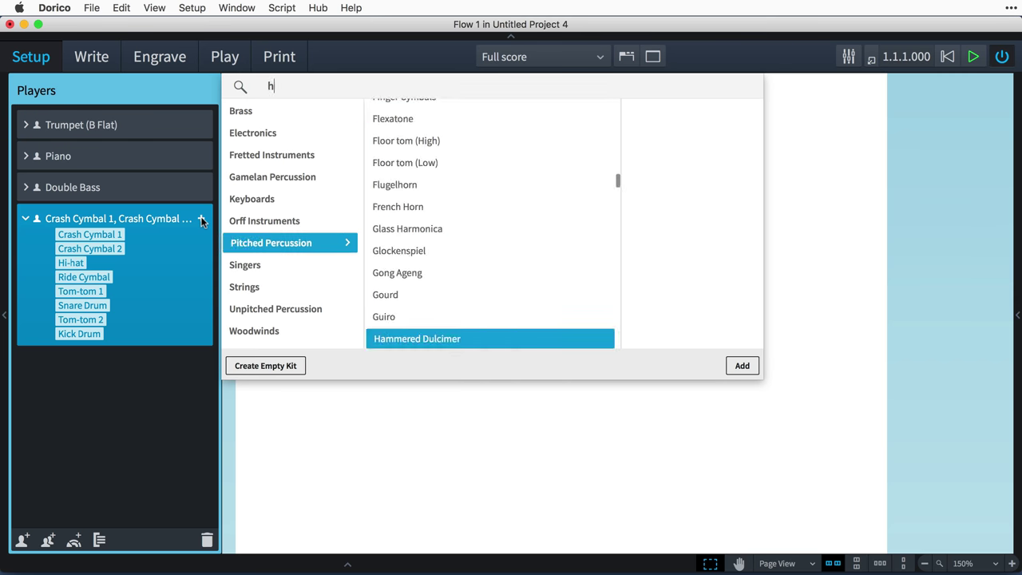
left_click(421, 133)
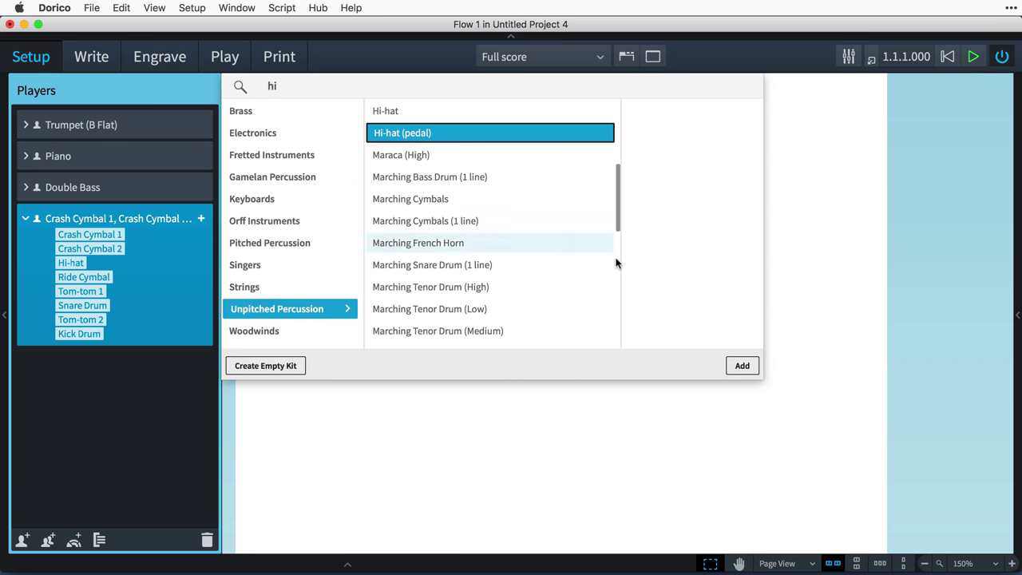
left_click(742, 366)
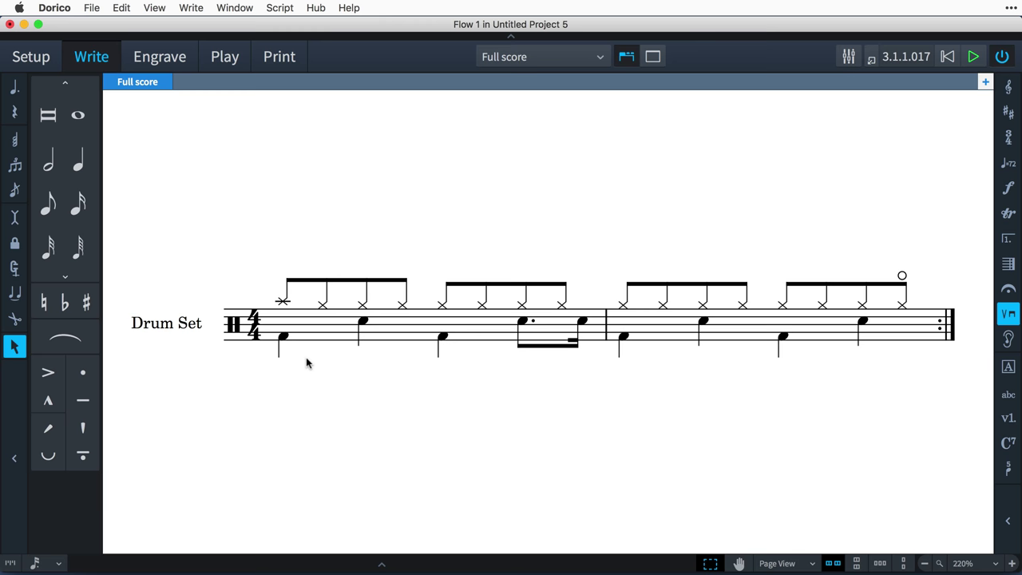
- Select the kick, snare, hi-hat and crash cymbal notes in turn to read each instrument label
left_click(284, 336)
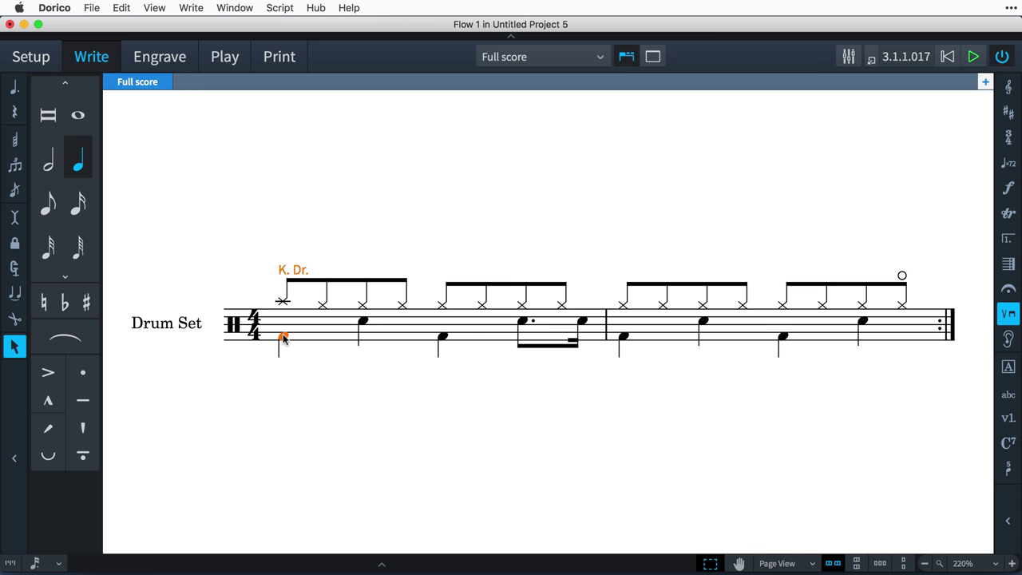
left_click(361, 322)
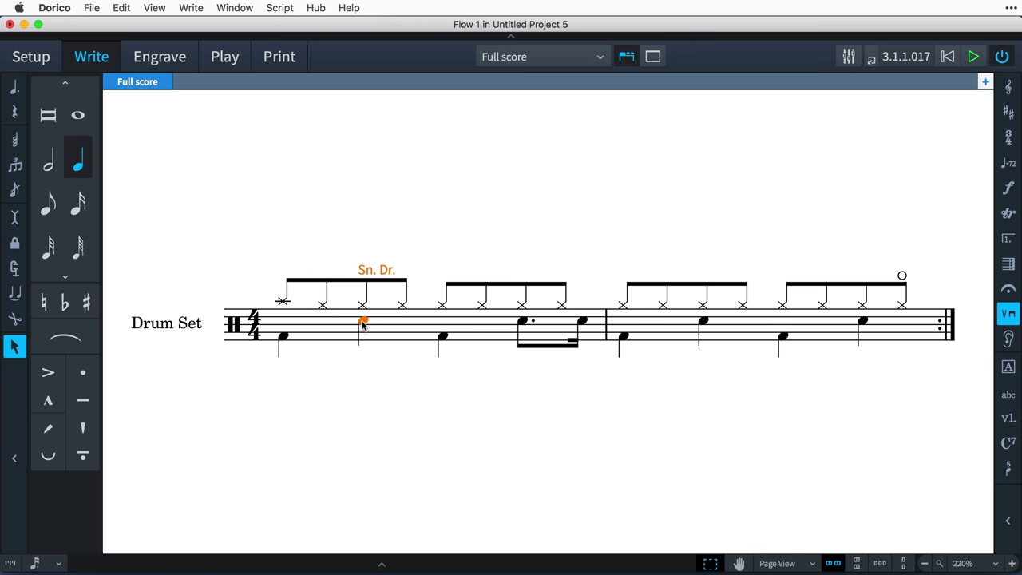
left_click(323, 305)
left_click(284, 302)
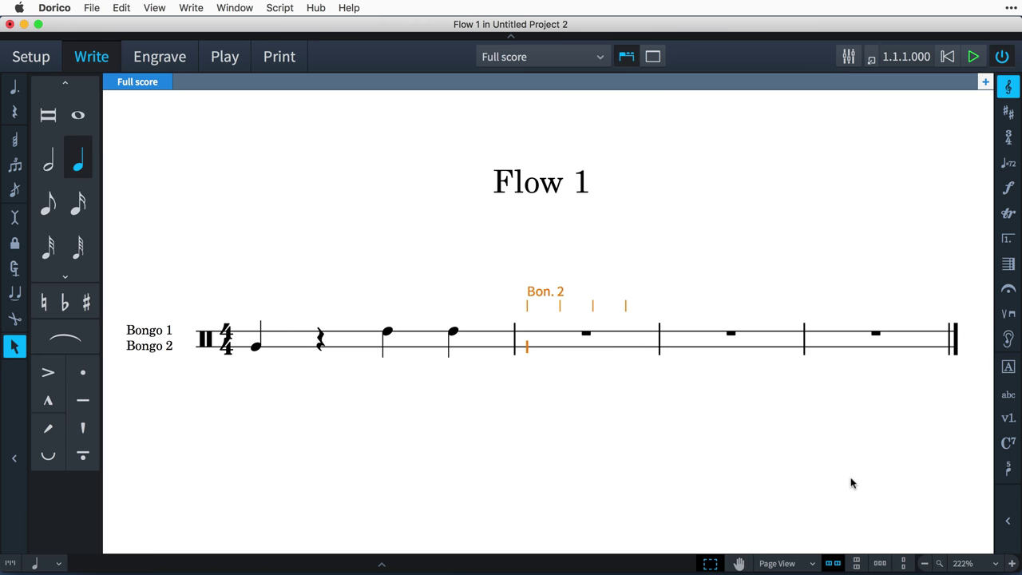
- Enter bar 2's quarter notes: Bongo 2 on beat 1, Bongo 1 on beat 3
key("a")
key("space")
key("Up")
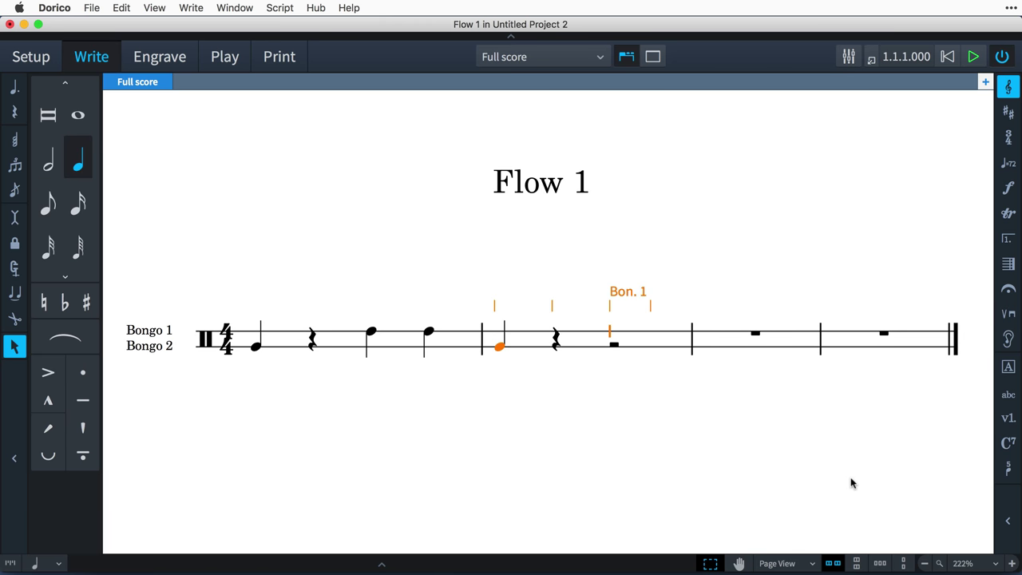
key("a")
key("space")
- Enter bars 3 and 4's quarter notes, alternating between Bongo 2 and Bongo 1
key("Down")
key("a")
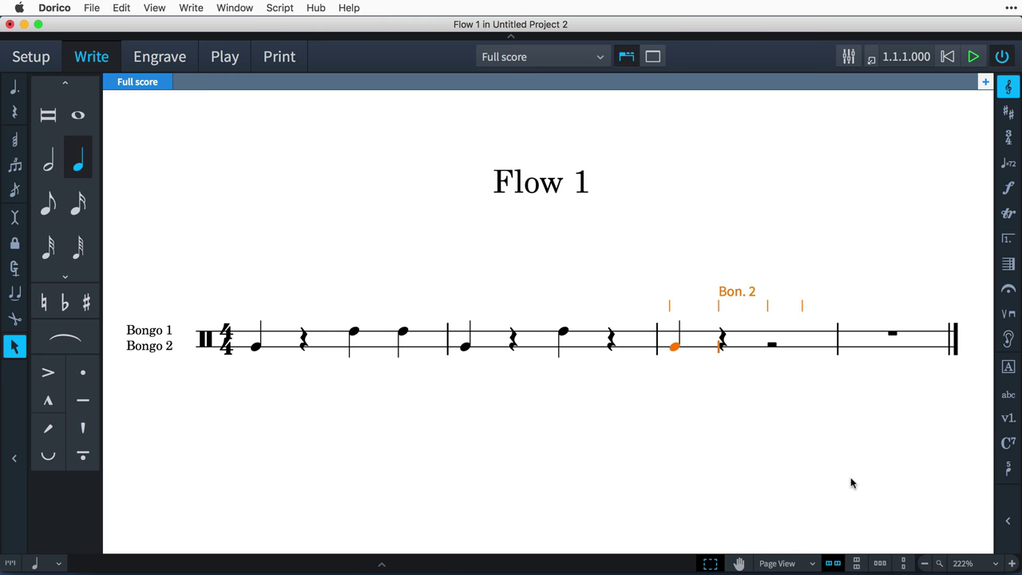
key("space")
key("Up")
key("a")
key("a")
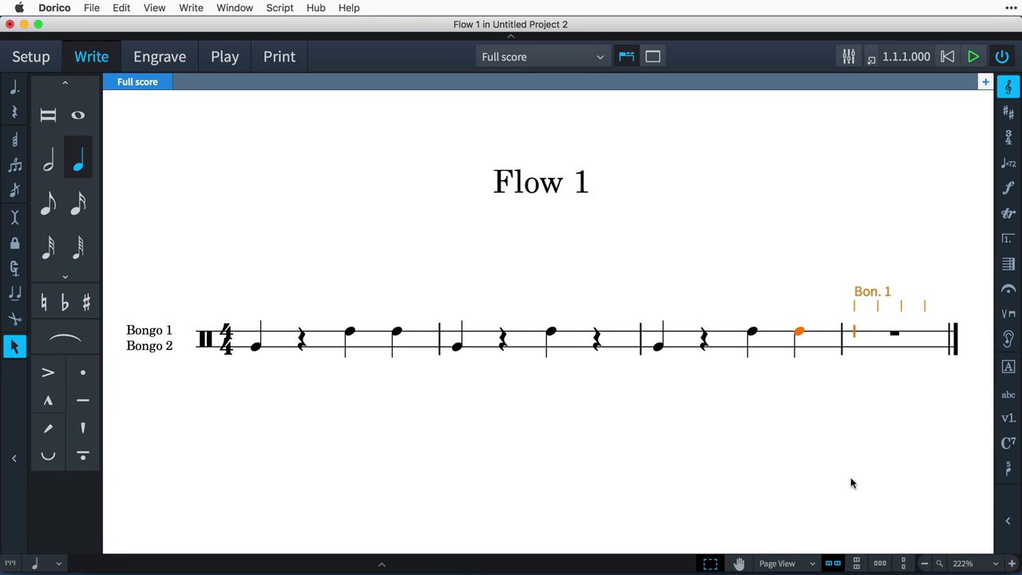
key("Down")
key("a")
key("space")
key("Up")
key("a")
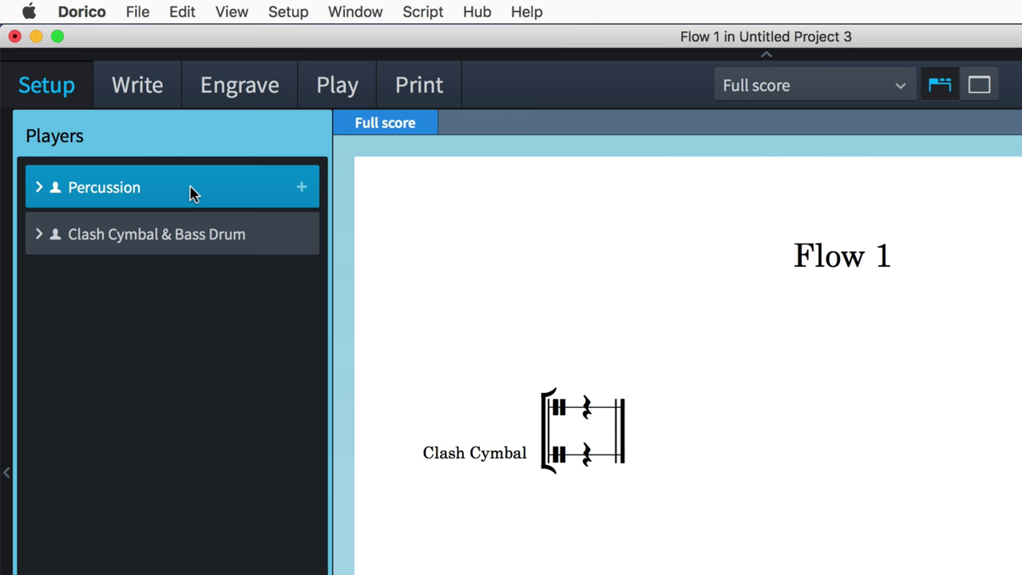
- Expand the Percussion and Clash Cymbal & Bass Drum player cards to list their instruments
left_click(37, 189)
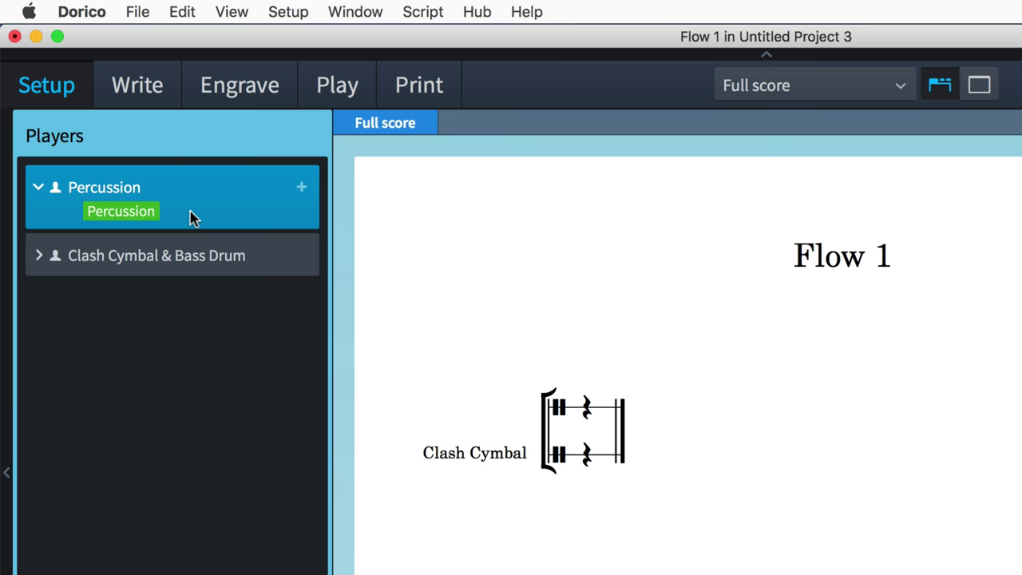
left_click(39, 257)
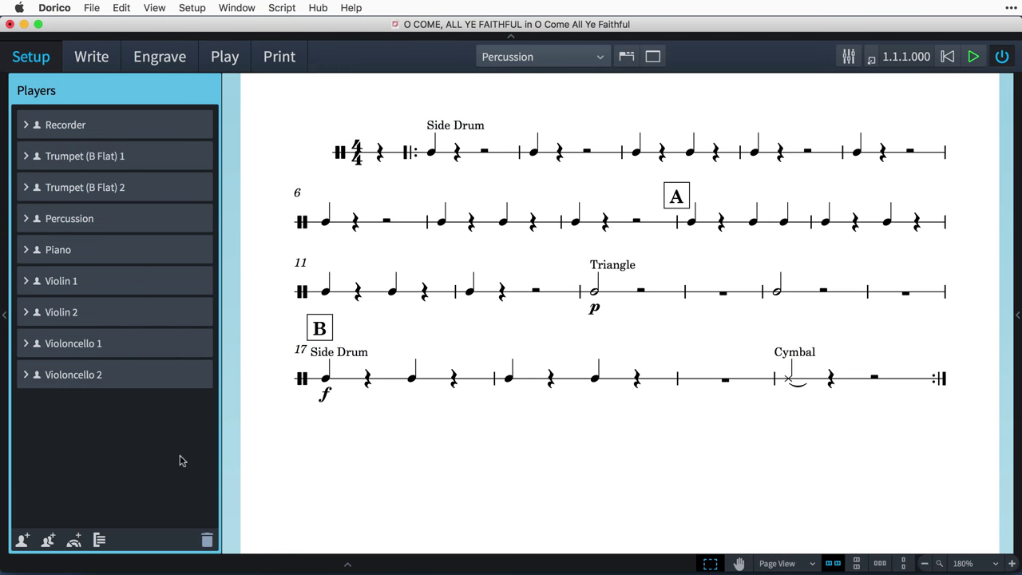
- Expand the Percussion player and bring up the Layout Options Players > Percussion settings
left_click(164, 226)
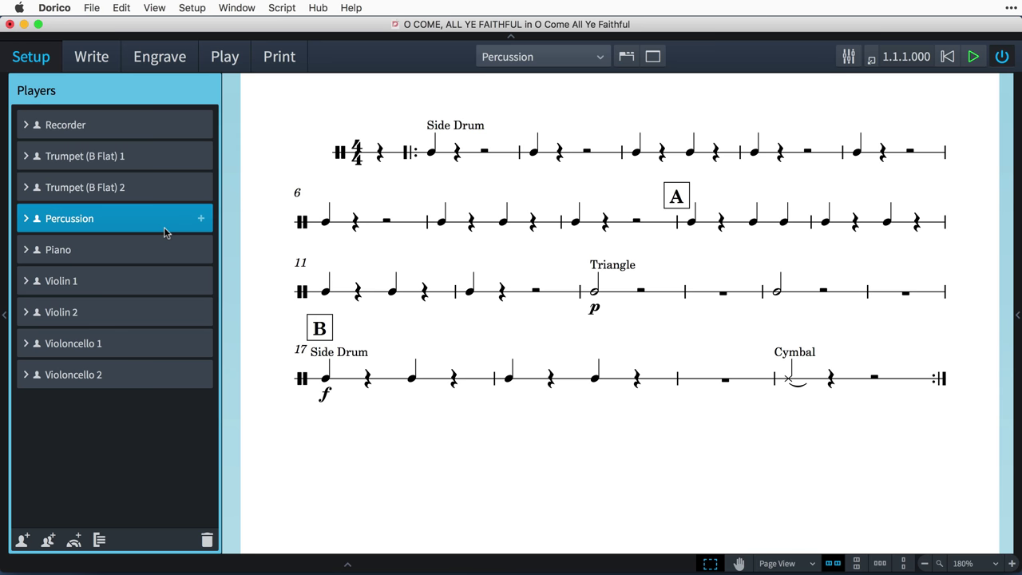
left_click(26, 219)
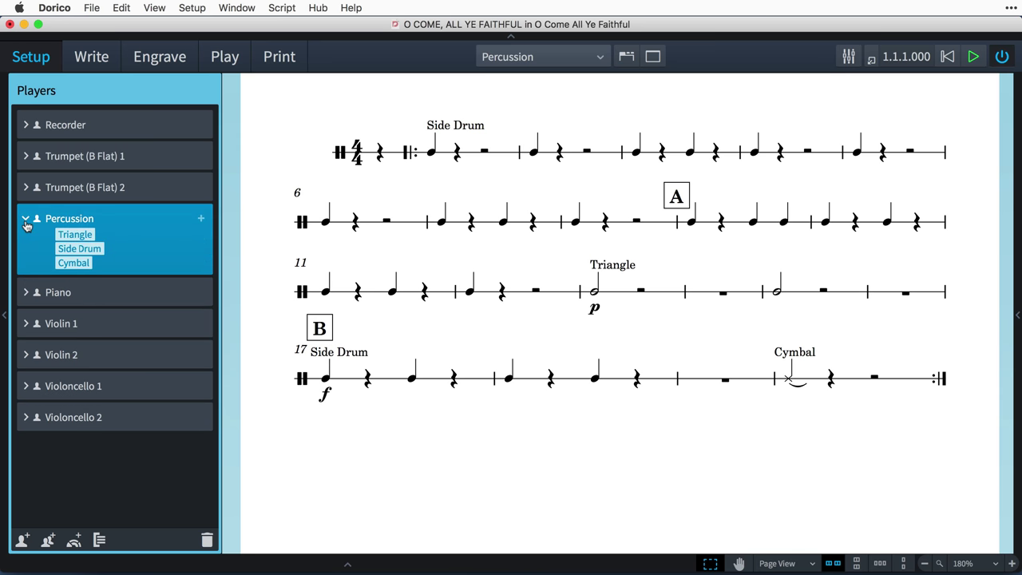
mouse_move(91, 267)
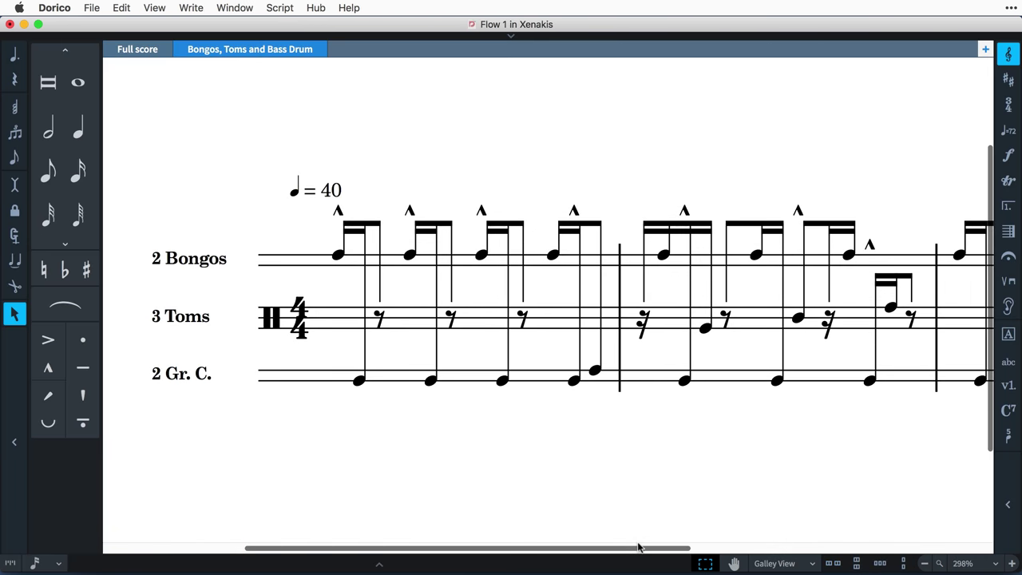
left_click_drag(638, 548, 798, 561)
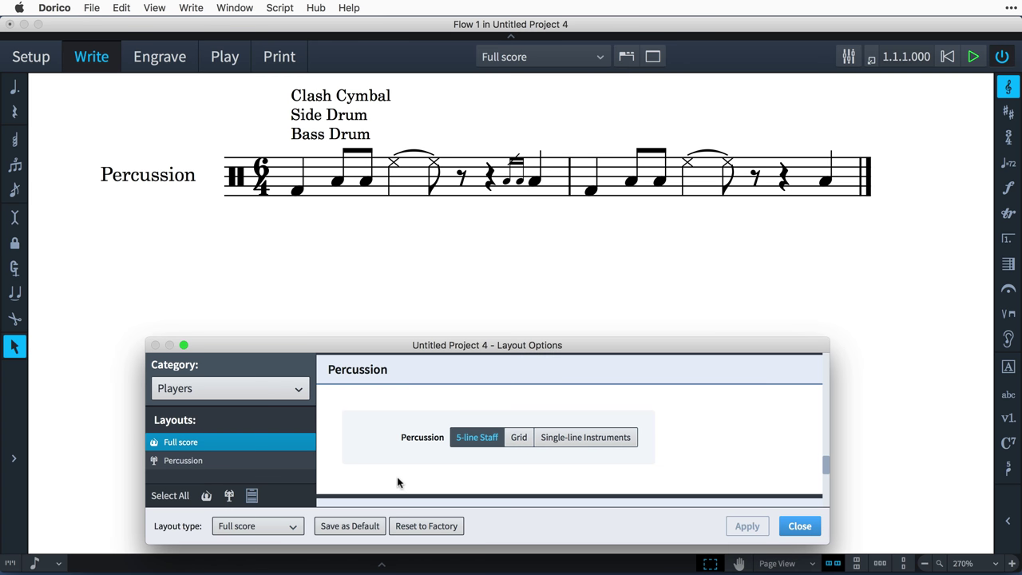
- Compare the Percussion and Full score kit display settings, then set Full score to Grid
left_click(241, 459)
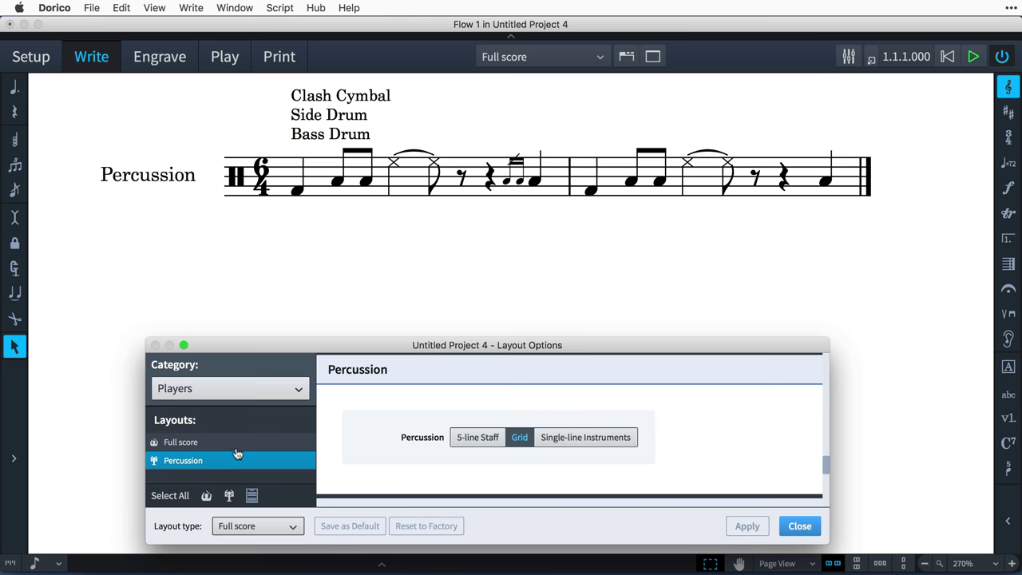
left_click(236, 444)
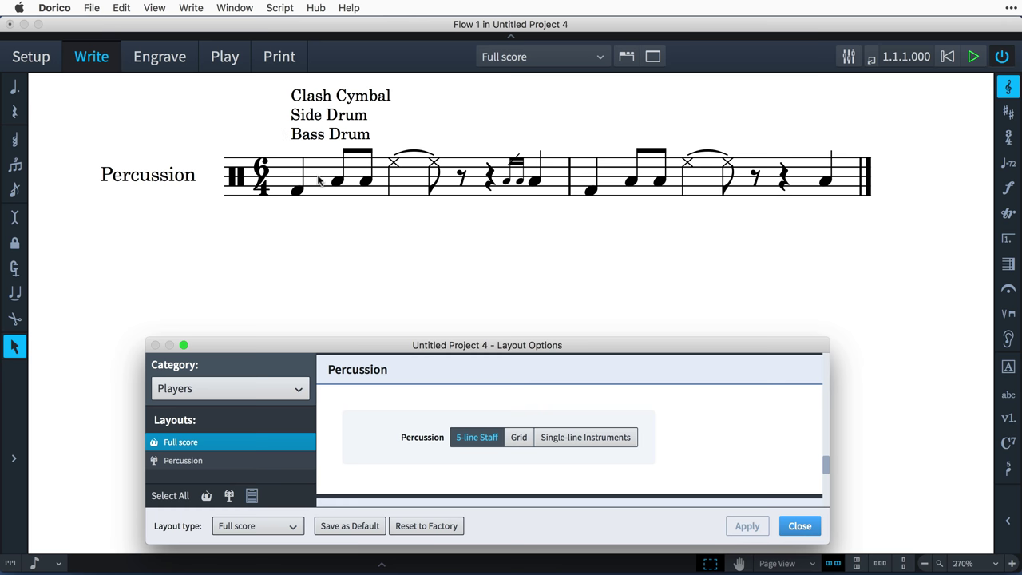
left_click(519, 439)
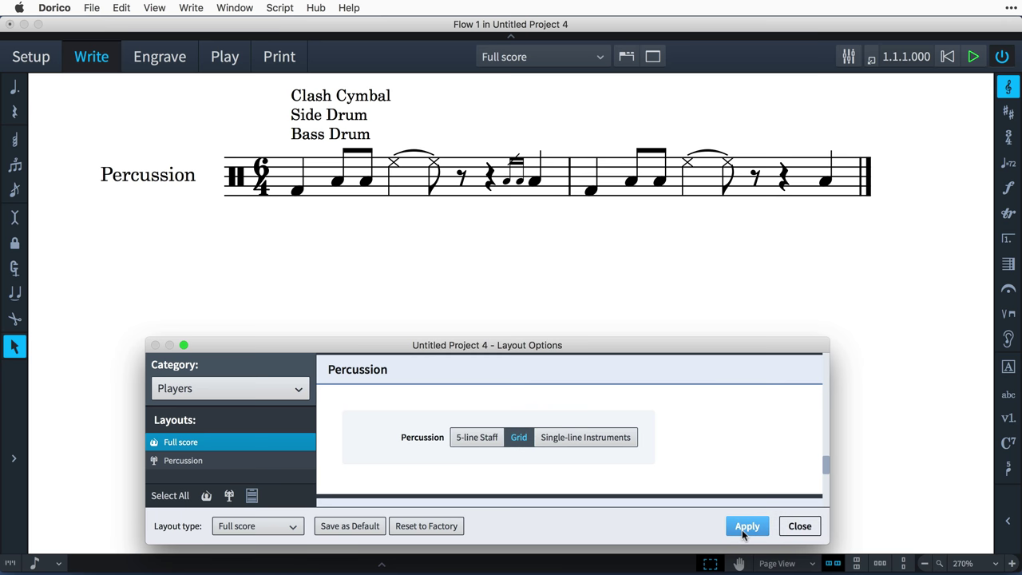
- Apply Grid display, then switch the full score kit to Single-line Instruments and apply
left_click(744, 529)
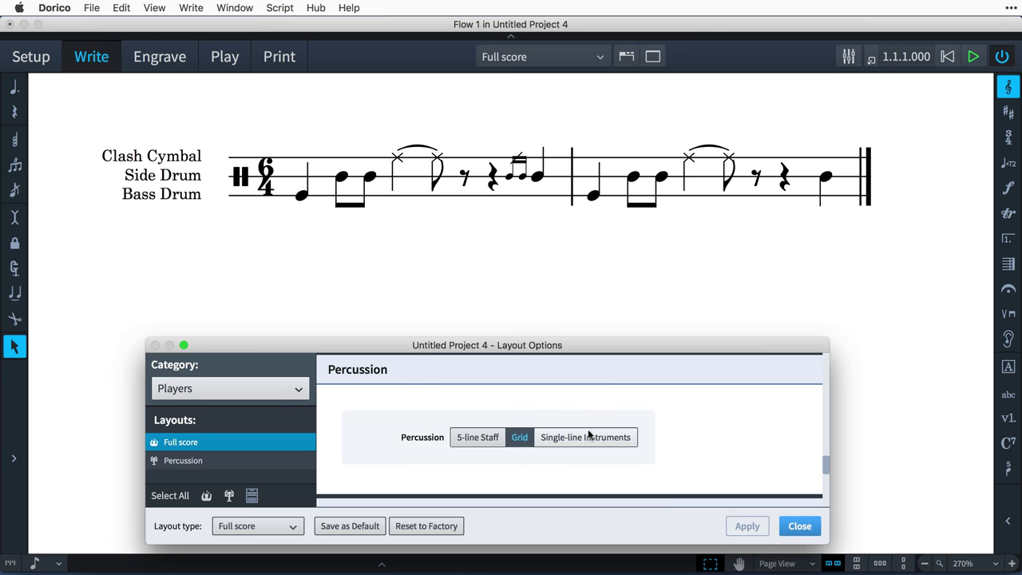
left_click(589, 439)
left_click(745, 525)
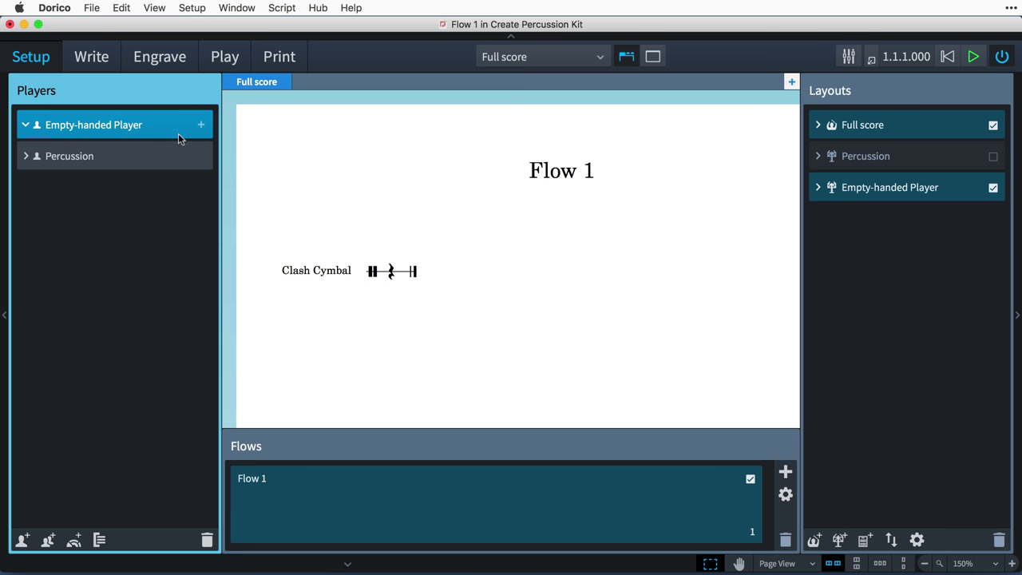
- Add the Wood Blocks set to the empty-handed player via a 'wood block' search
left_click(202, 126)
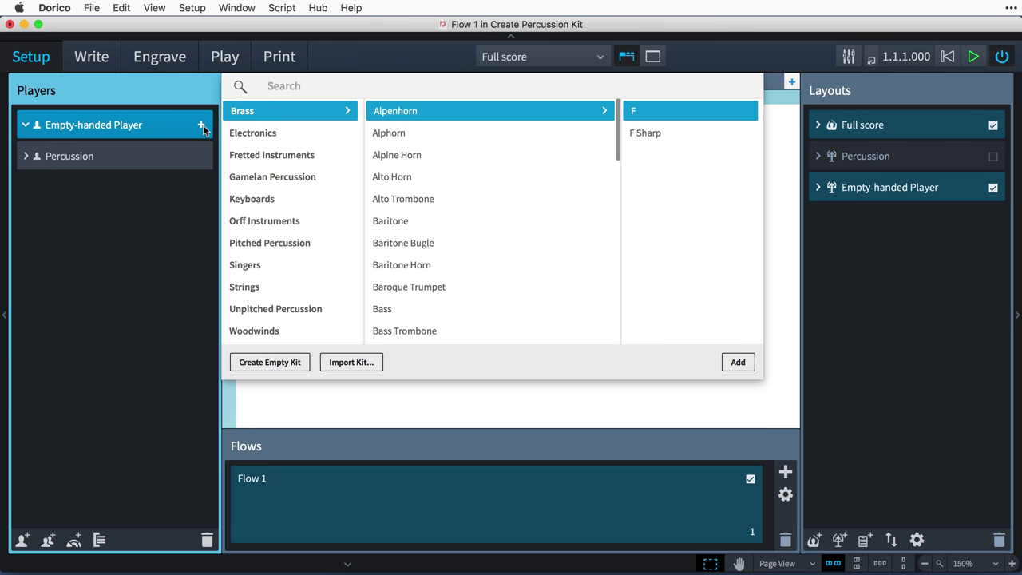
type("wood block")
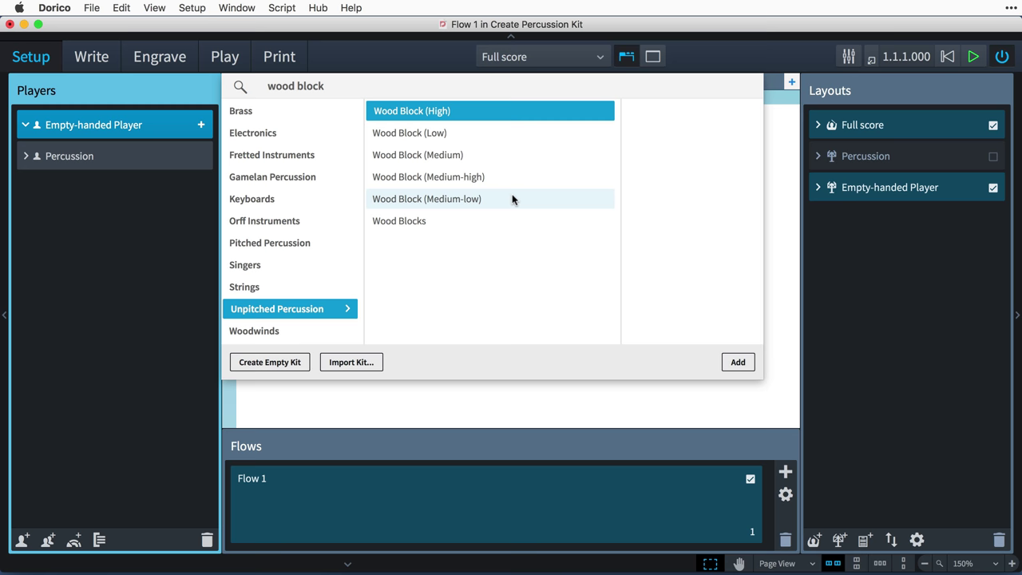
left_click(509, 218)
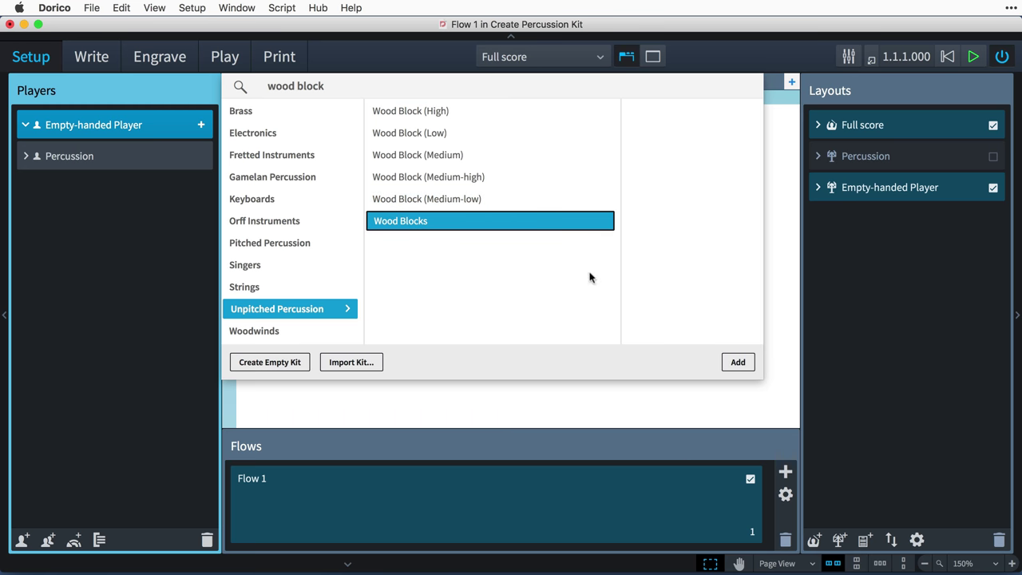
left_click(737, 363)
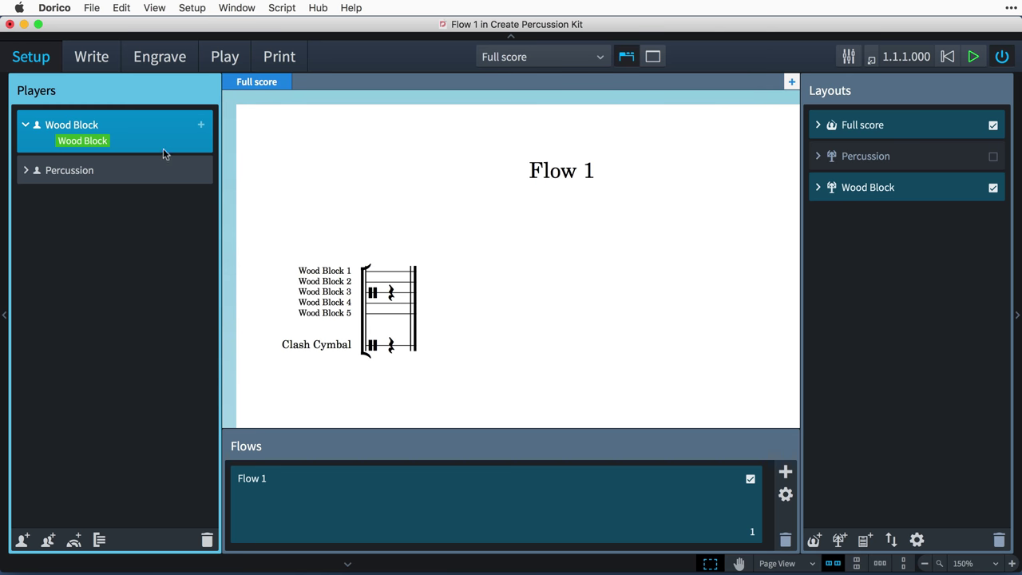
- Combine the Percussion player's four instruments into a percussion kit
left_click(119, 164)
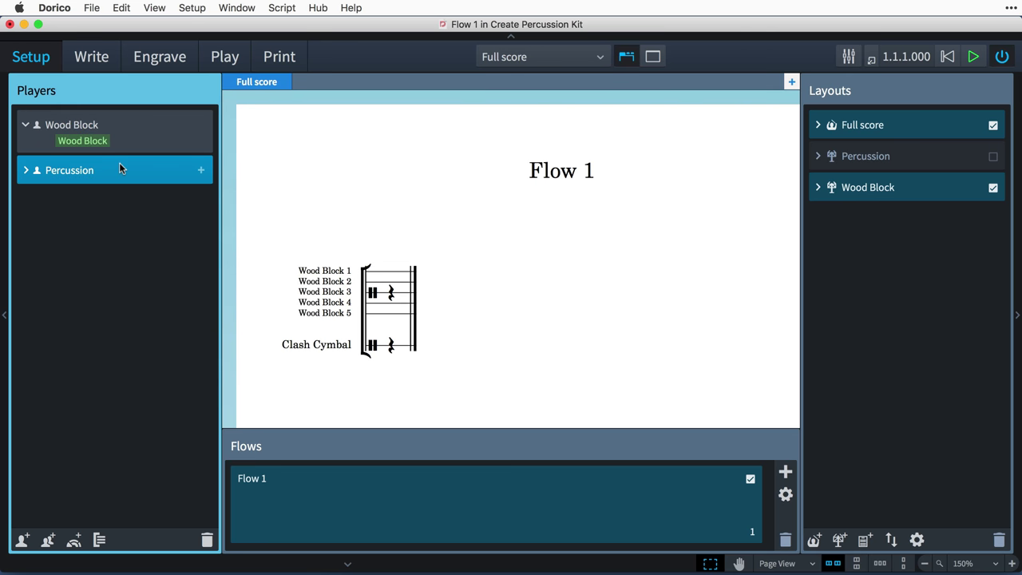
left_click(26, 170)
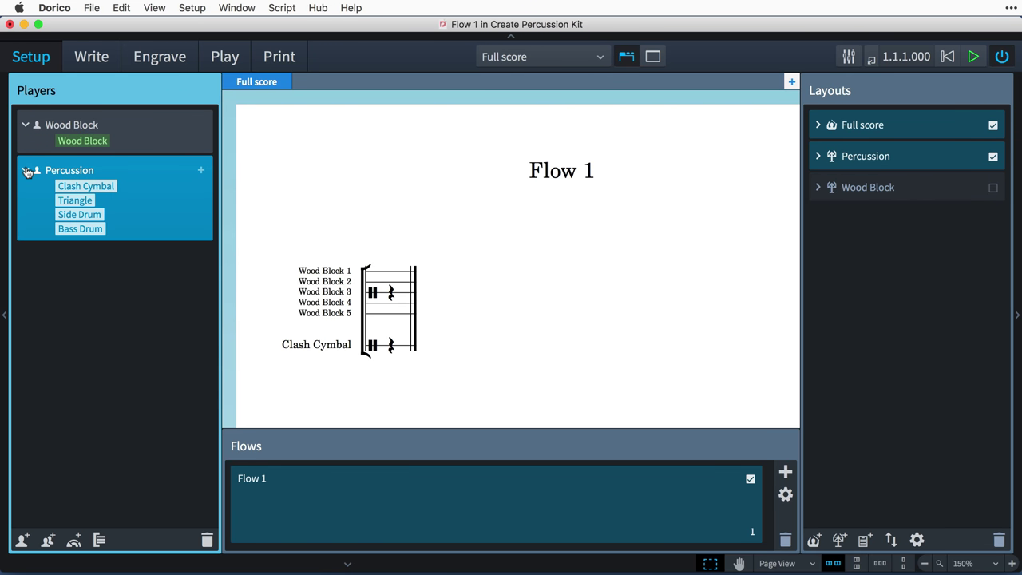
mouse_move(84, 189)
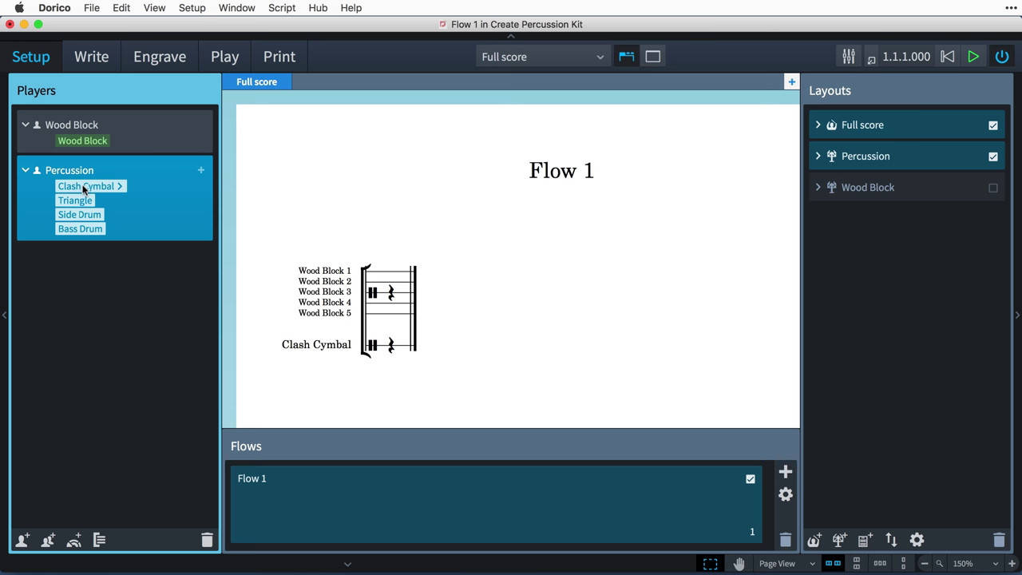
right_click(160, 212)
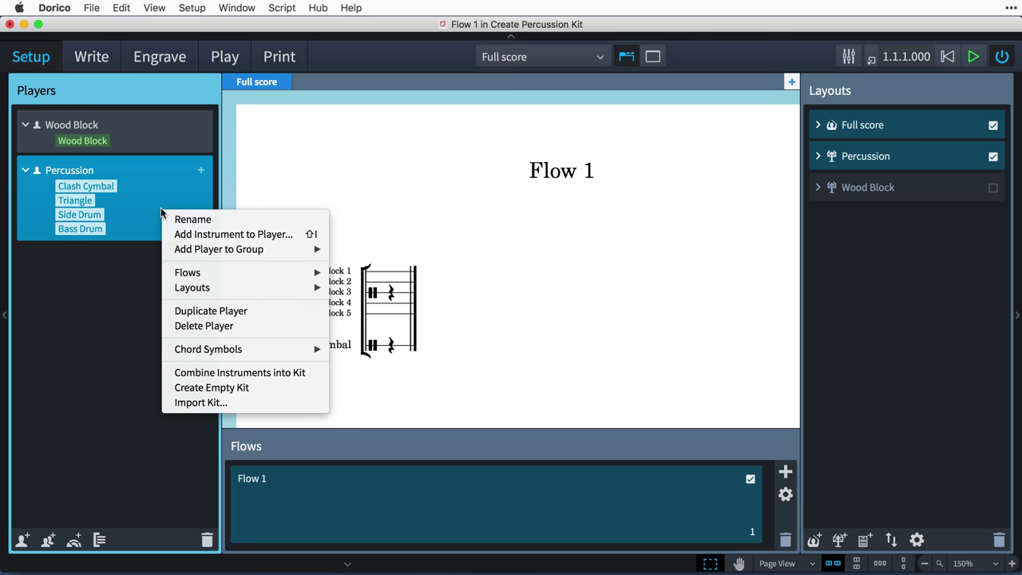
left_click(313, 373)
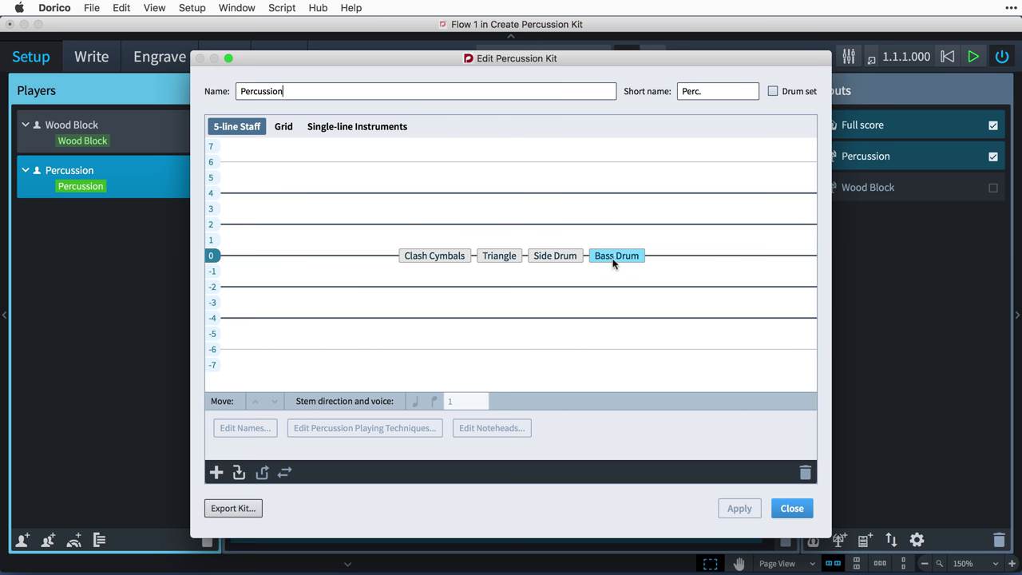
- Move Bass Drum to staff position -3 and Side Drum to -1, then select Clash Cymbals
left_click_drag(614, 254, 554, 296)
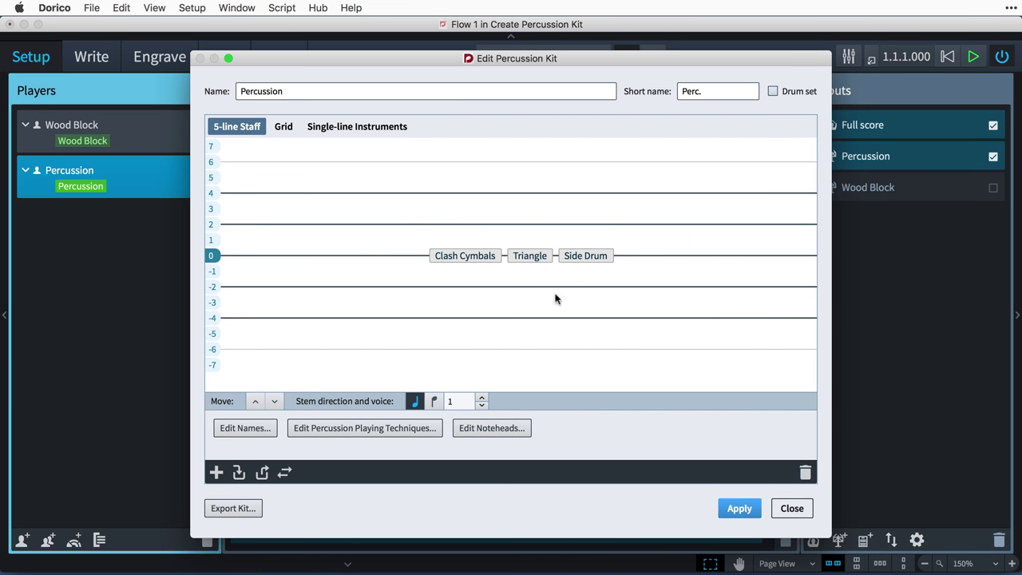
left_click_drag(580, 261, 566, 195)
left_click(519, 255)
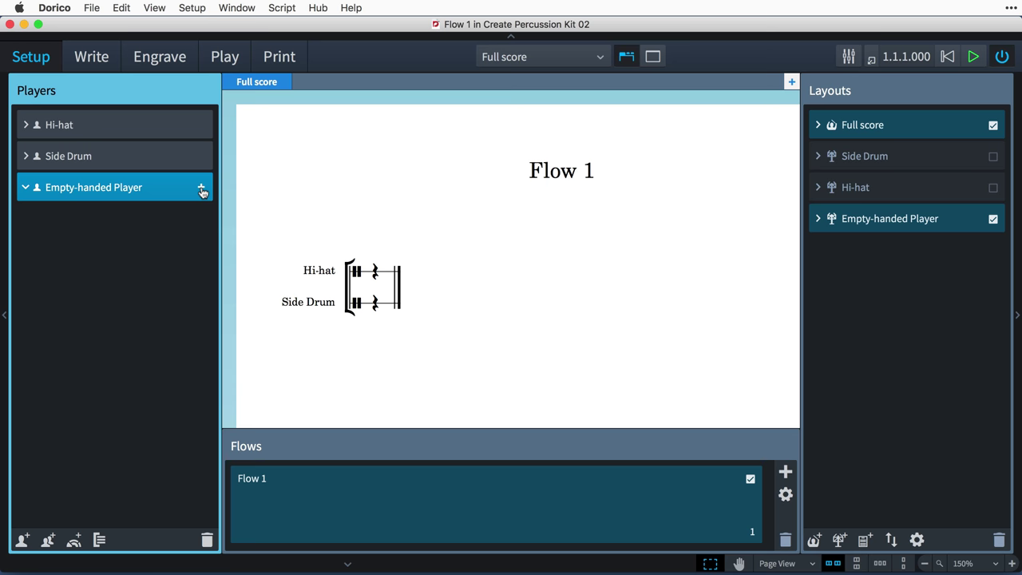
- Create an empty kit for the empty-handed player and add Kick Drum (Low)
left_click(202, 189)
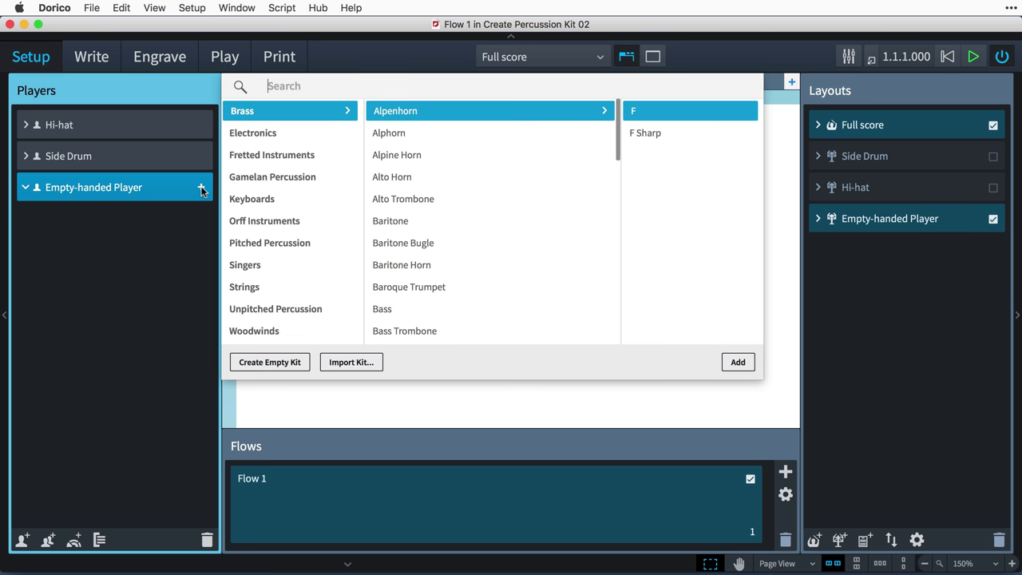
left_click(302, 366)
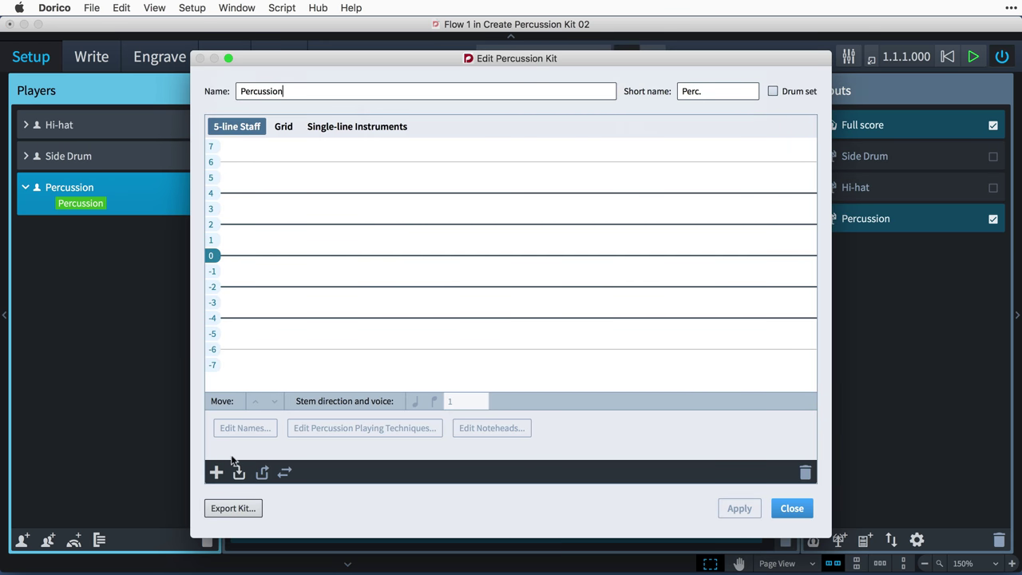
left_click(216, 472)
type("kick")
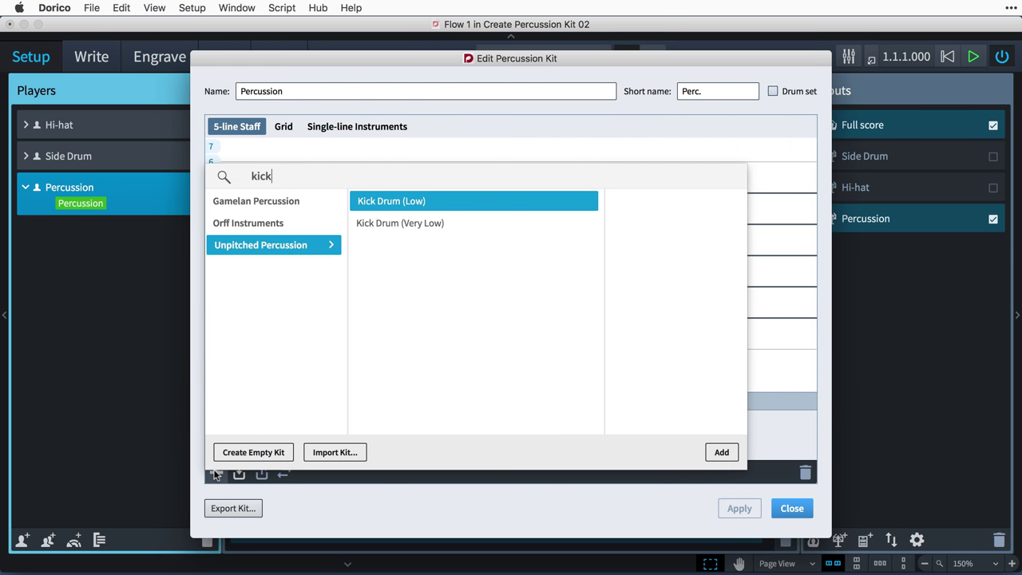
key("Return")
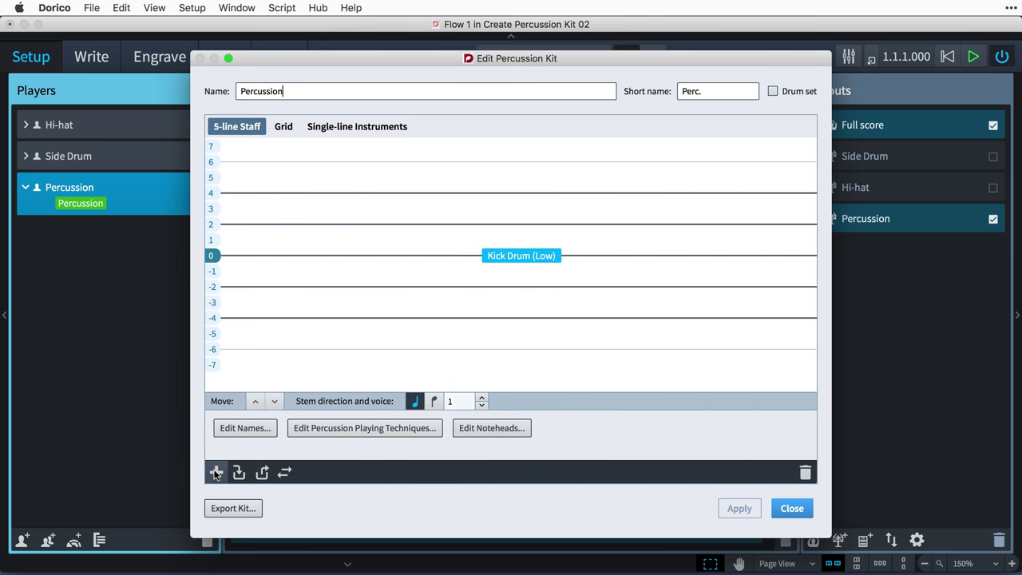
- Add Triangle and Crash Cymbal (High) to the new kit
left_click(216, 473)
type("tri")
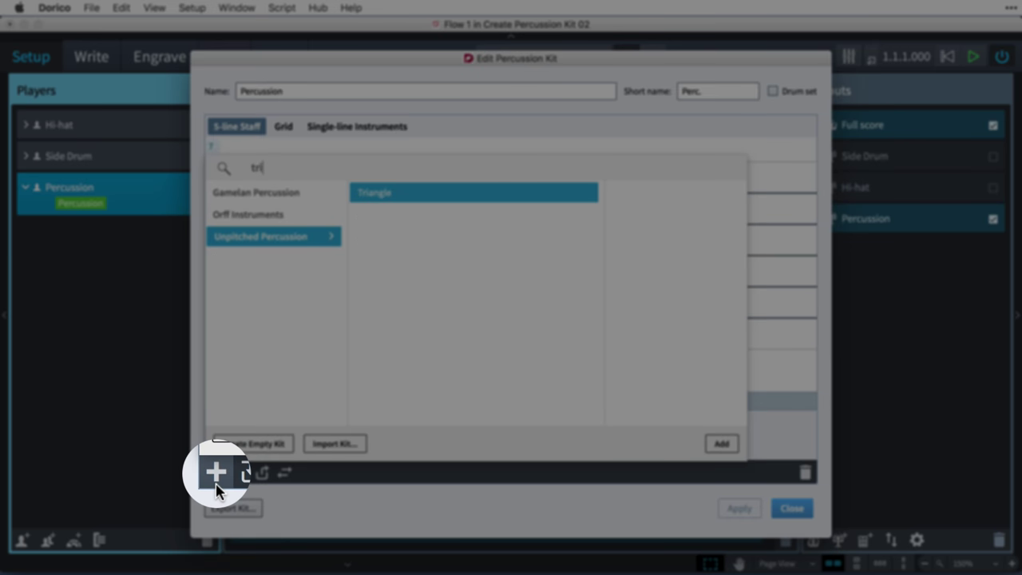
key("Return")
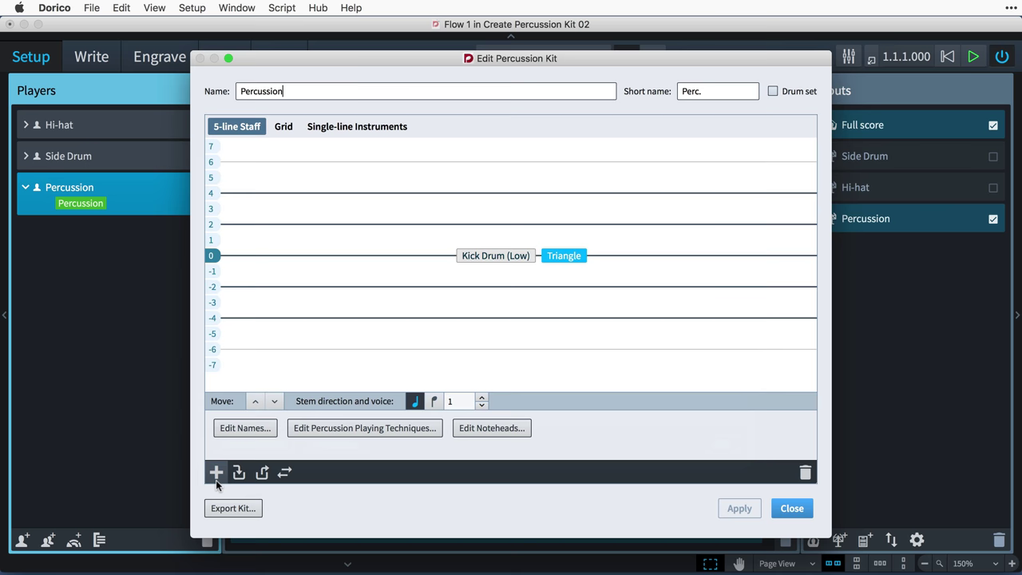
left_click(216, 476)
type("crash")
key("Return")
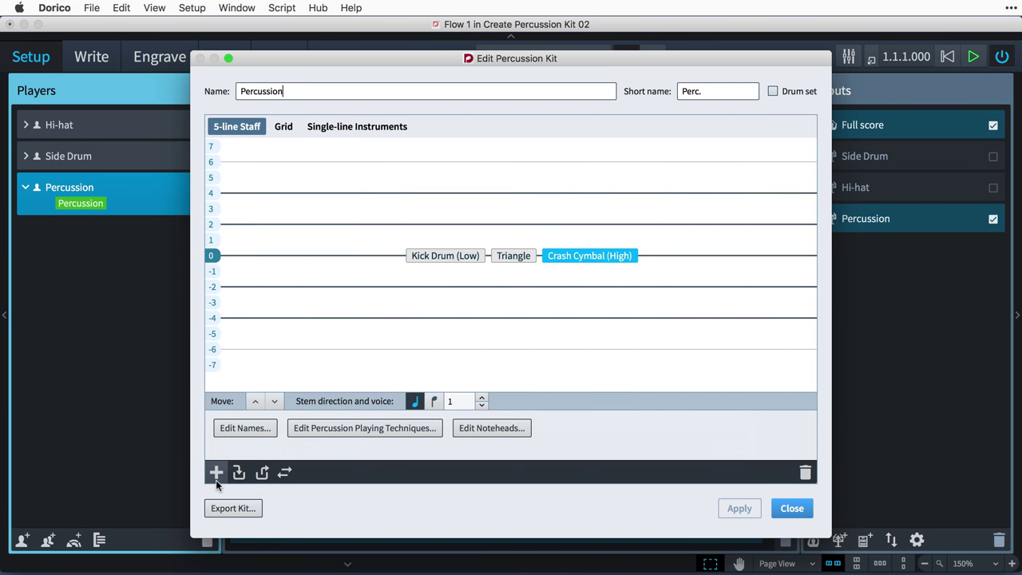
- Import the Side Drum and Hi-hat from the other players into the kit
left_click(240, 474)
mouse_move(271, 493)
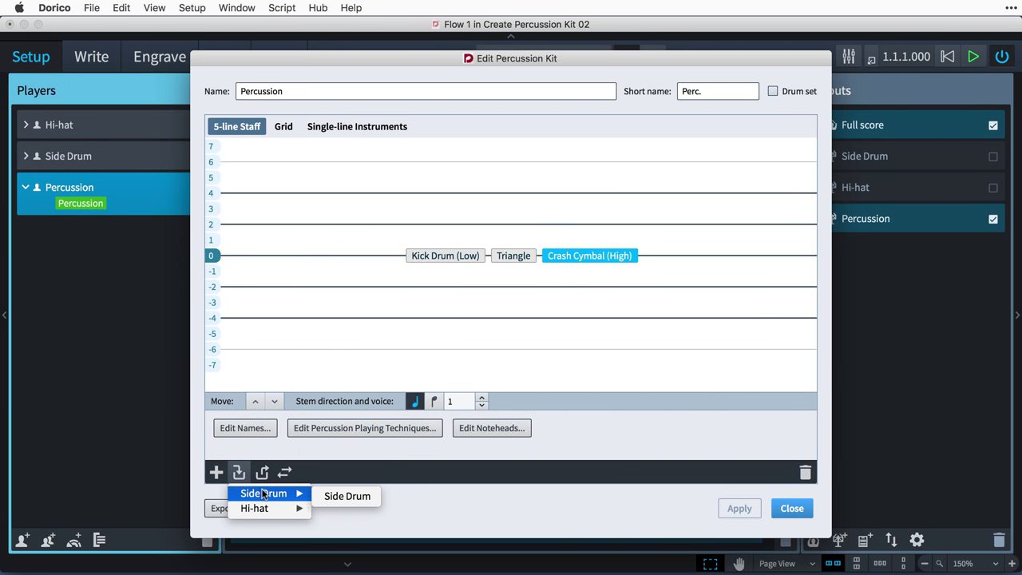
left_click(329, 496)
left_click(240, 474)
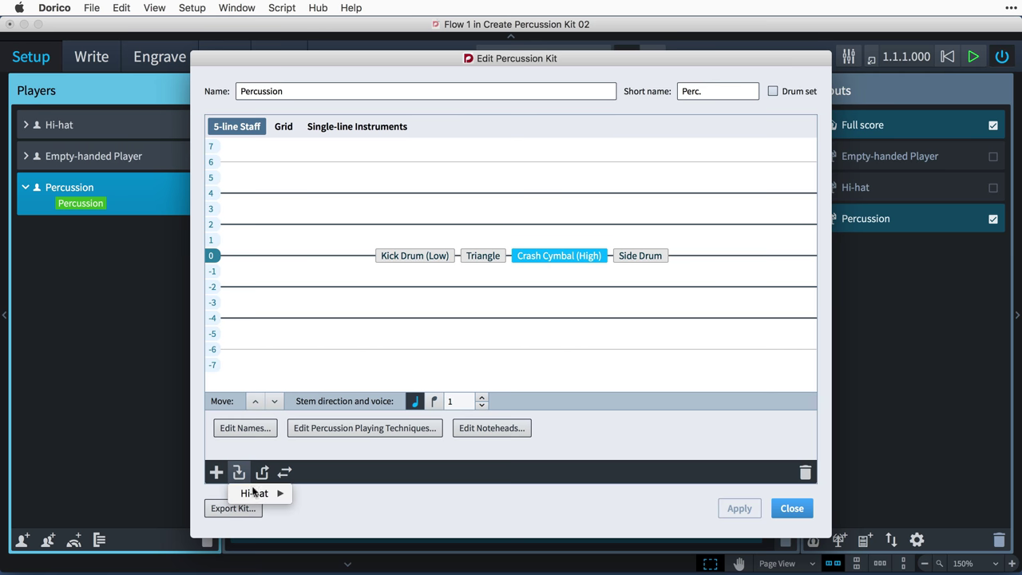
mouse_move(255, 493)
left_click(305, 499)
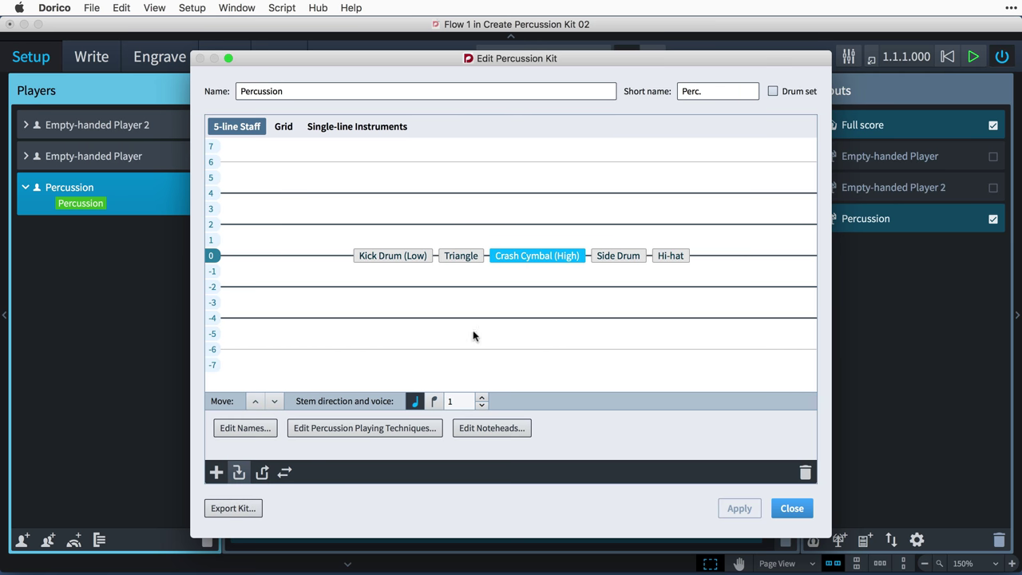
- Move Triangle out of the kit as its own instrument and change Side Drum to Snare Drum
left_click(462, 255)
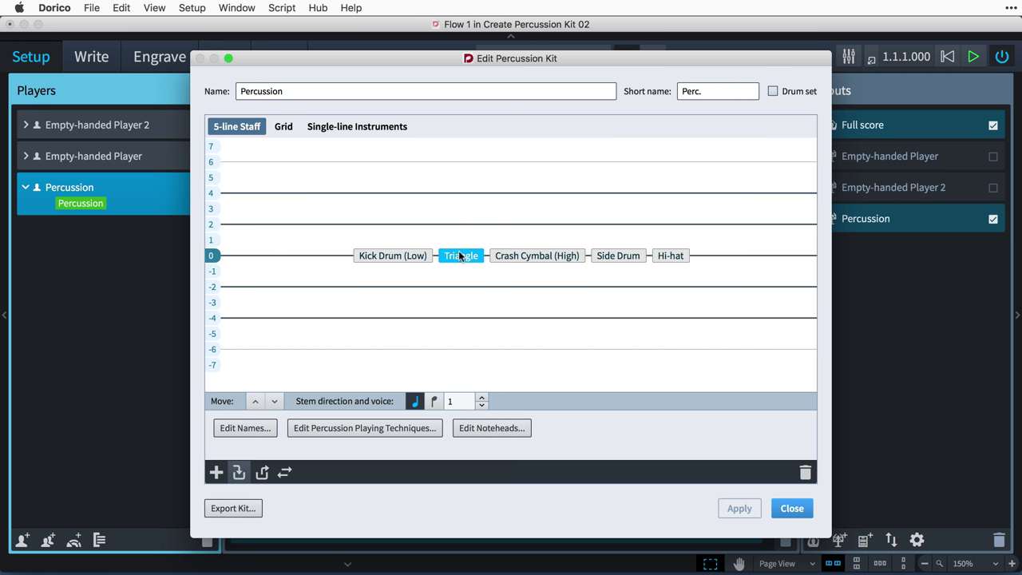
left_click(261, 479)
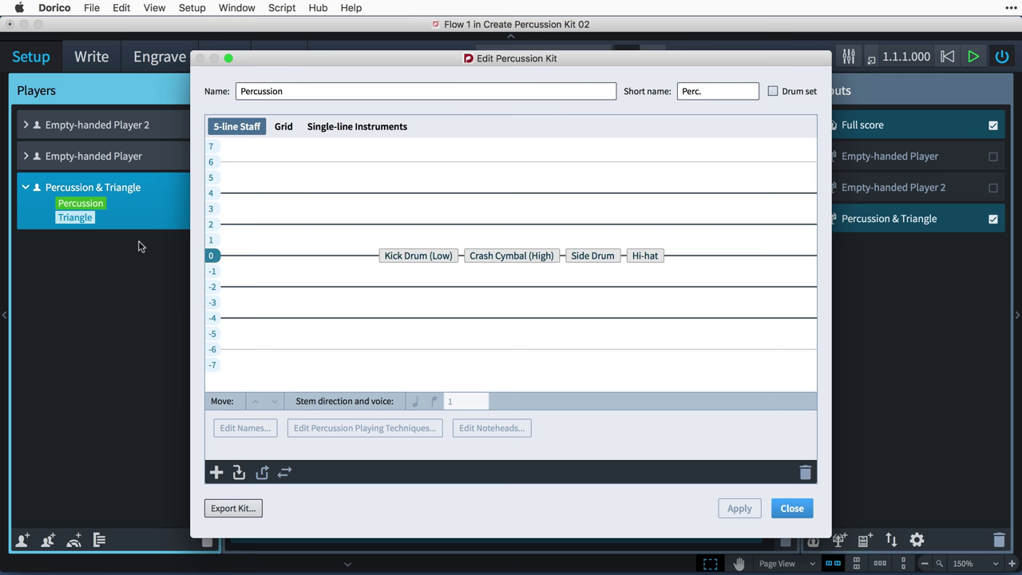
left_click(588, 256)
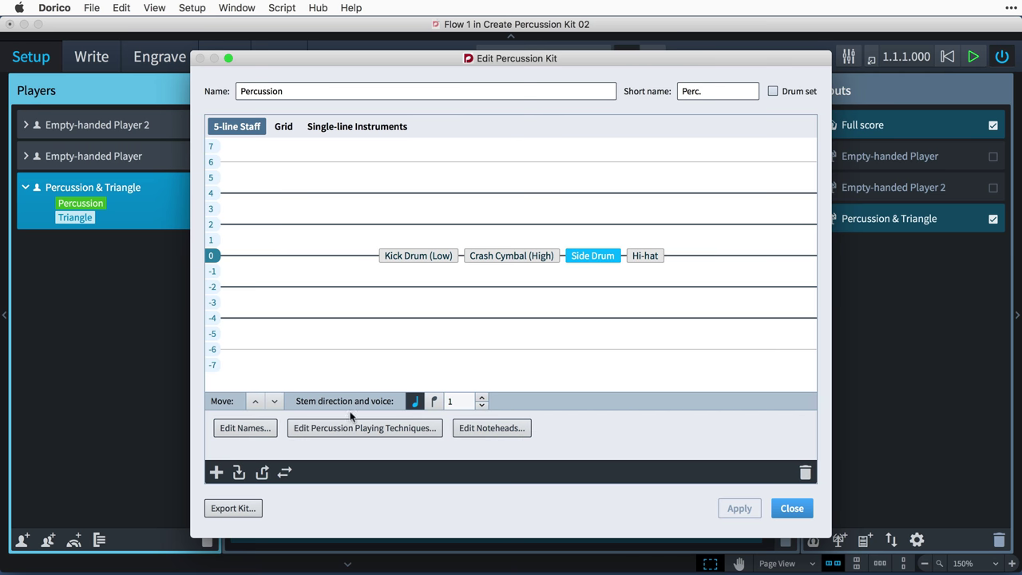
left_click(285, 473)
type("snare")
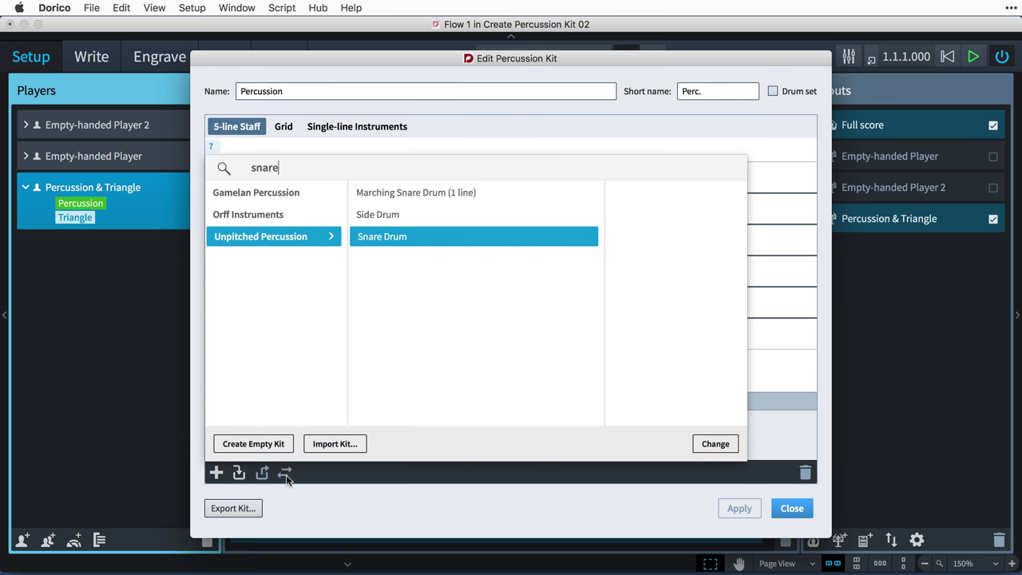
key("Return")
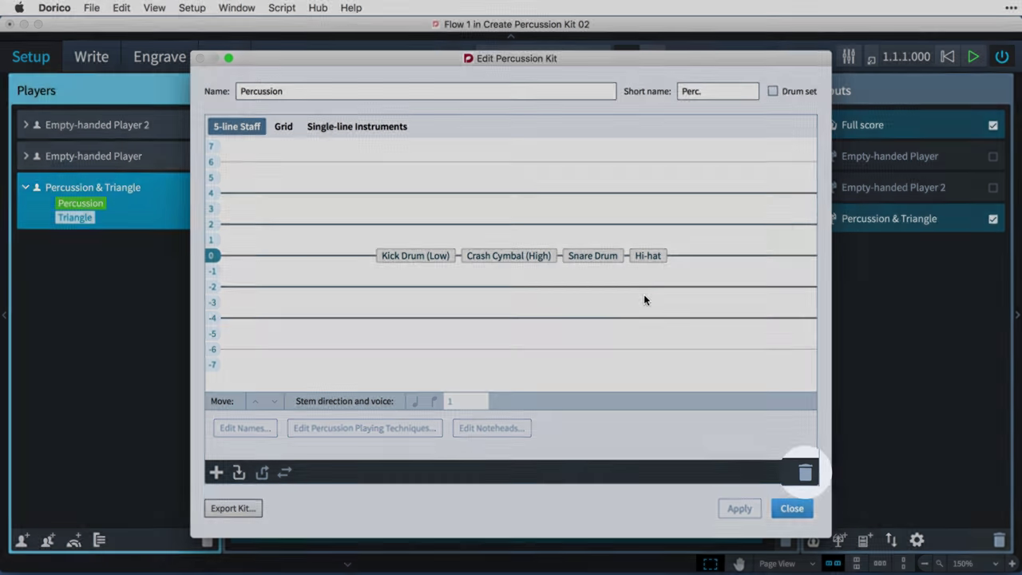
left_click(651, 255)
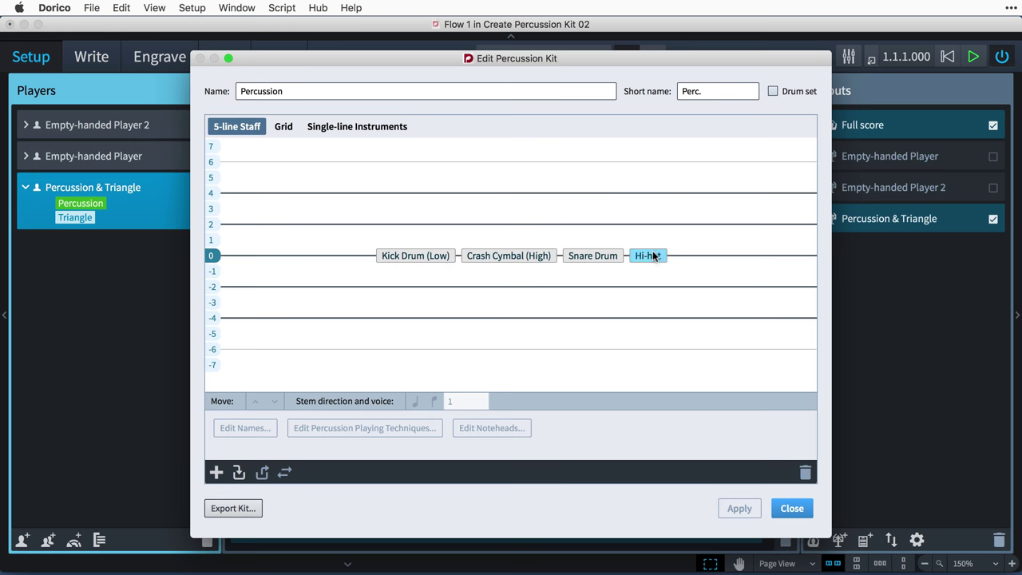
- Rename the kit from Percussion to 'Drums' with short name 'Dr.'
left_click(310, 88)
double_click(275, 91)
type("Drums")
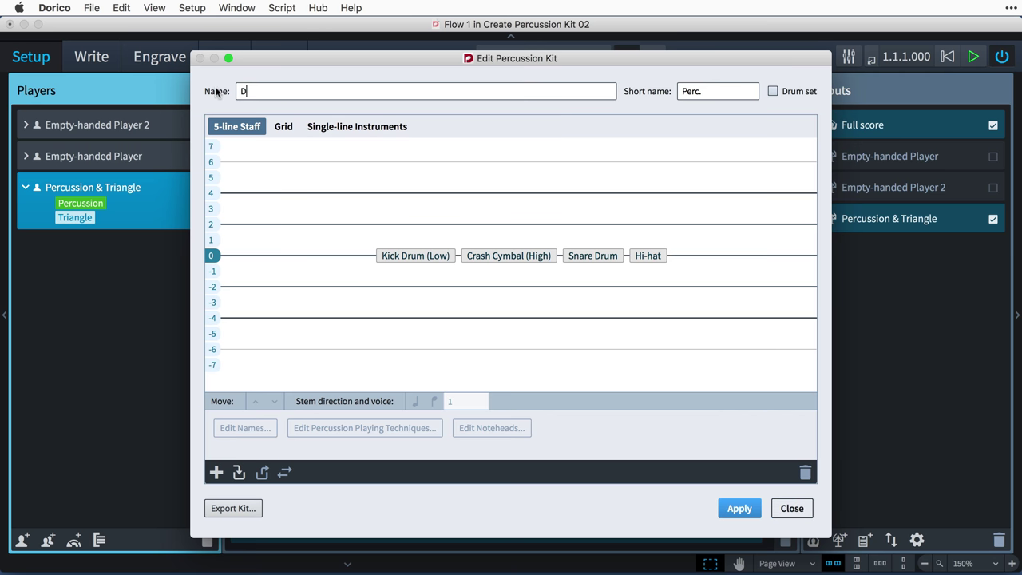
double_click(692, 91)
type("Dr.")
key("Tab")
- Place Kick Drum at -3, Crash Cymbal at 5, Hi-hat at 4 and Snare Drum at 1
left_click_drag(402, 261, 494, 301)
left_click_drag(488, 261, 500, 177)
left_click_drag(555, 255, 548, 204)
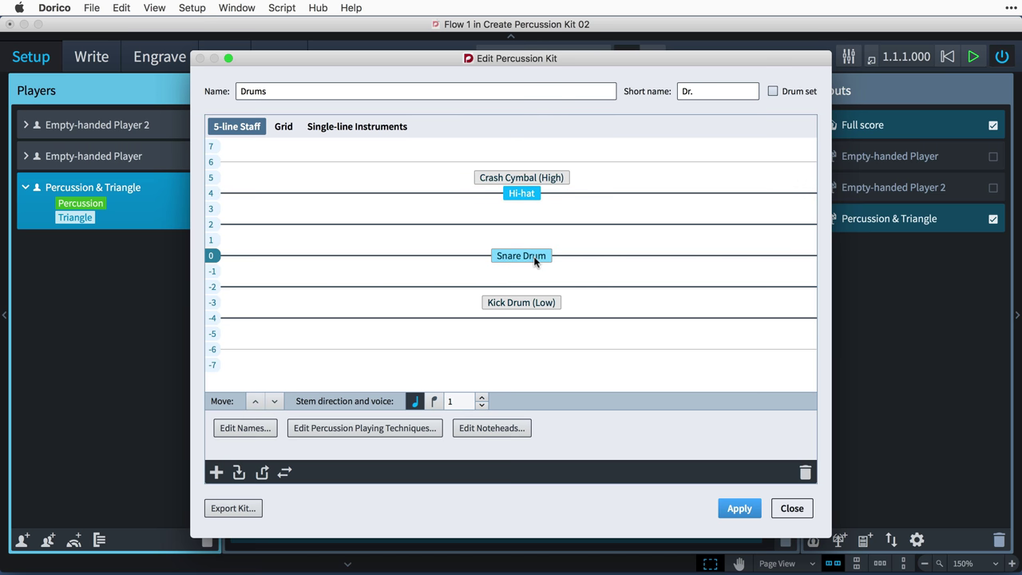
left_click_drag(534, 261, 533, 238)
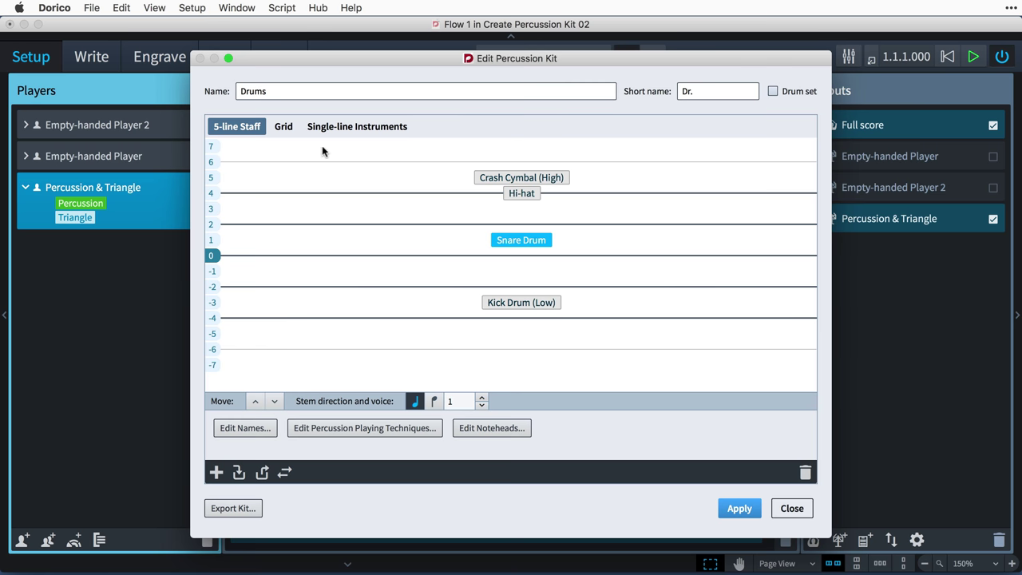
- In the grid view, move Kick Drum (Low) to the bottom row and Hi-hat above Snare Drum
left_click(284, 128)
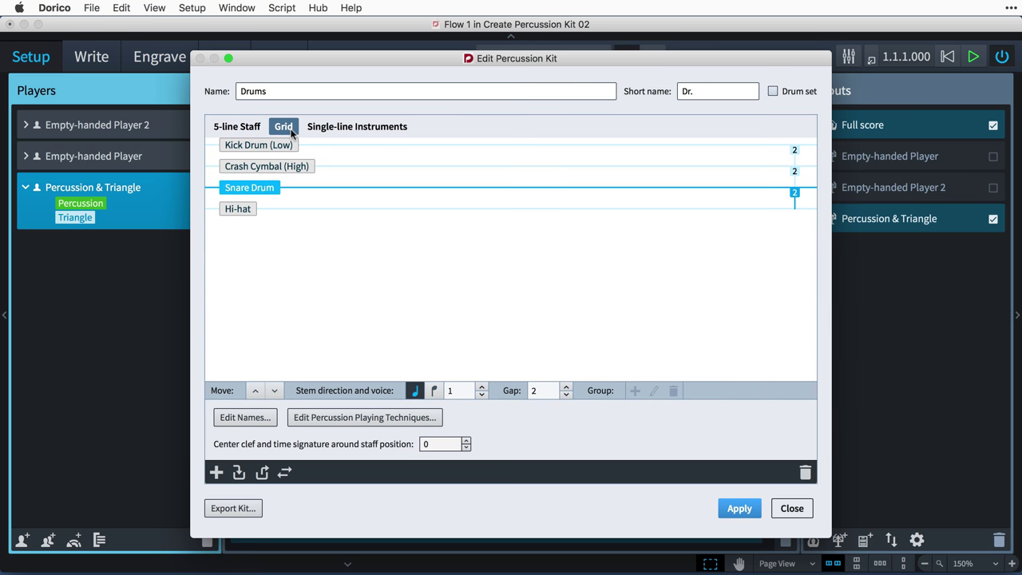
left_click(273, 145)
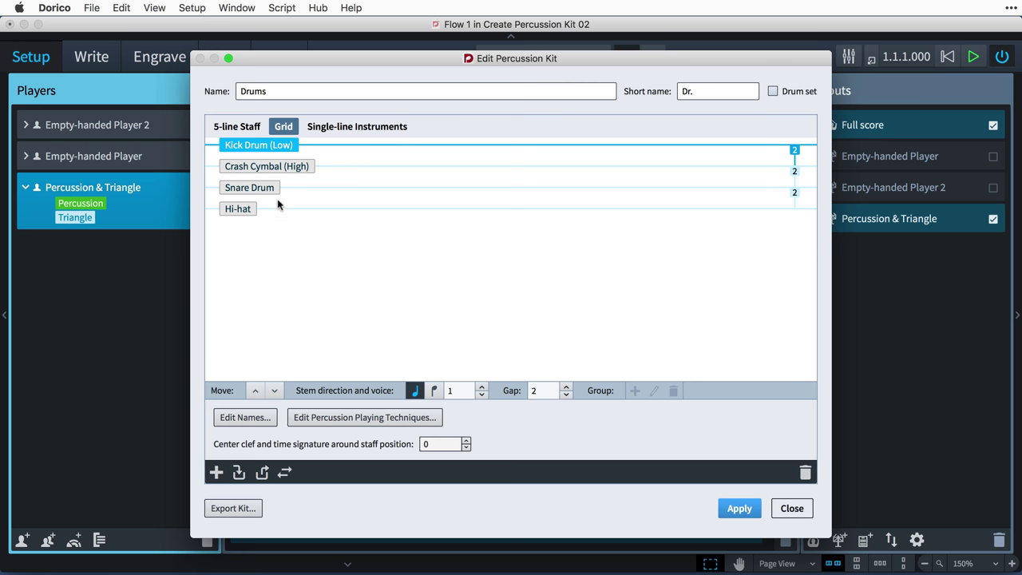
left_click(274, 390)
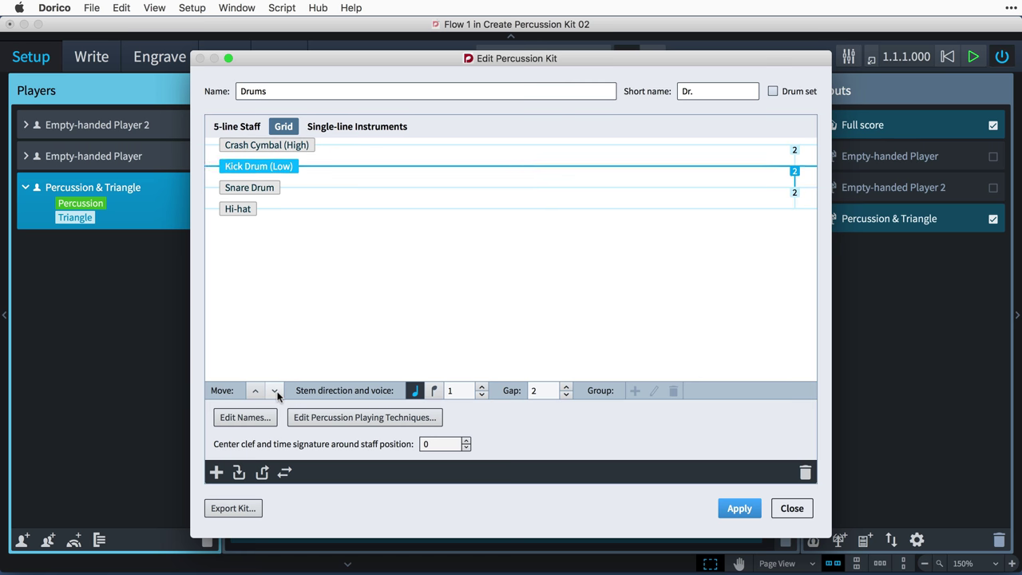
left_click(275, 390)
left_click(274, 391)
left_click(241, 187)
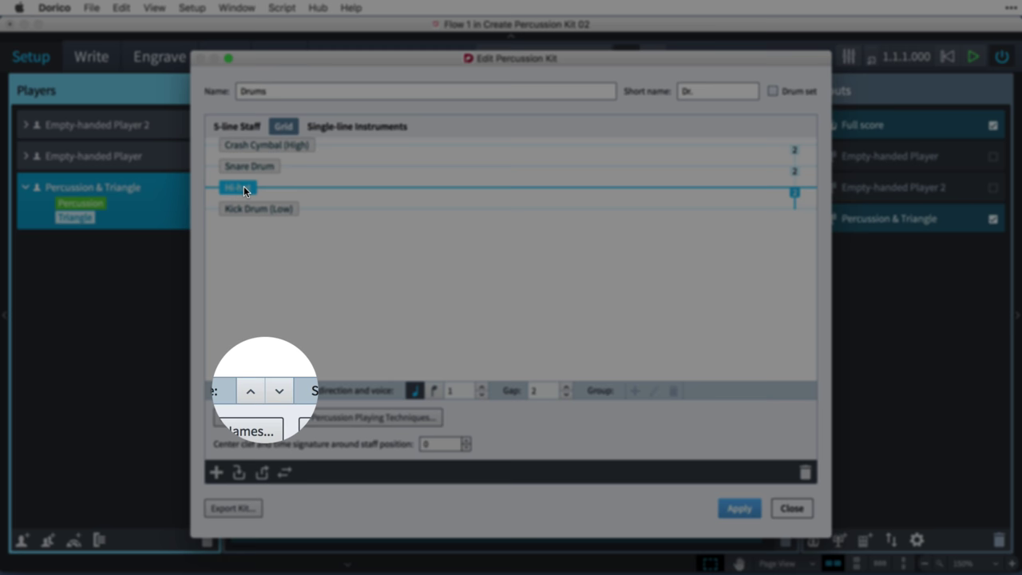
left_click(251, 391)
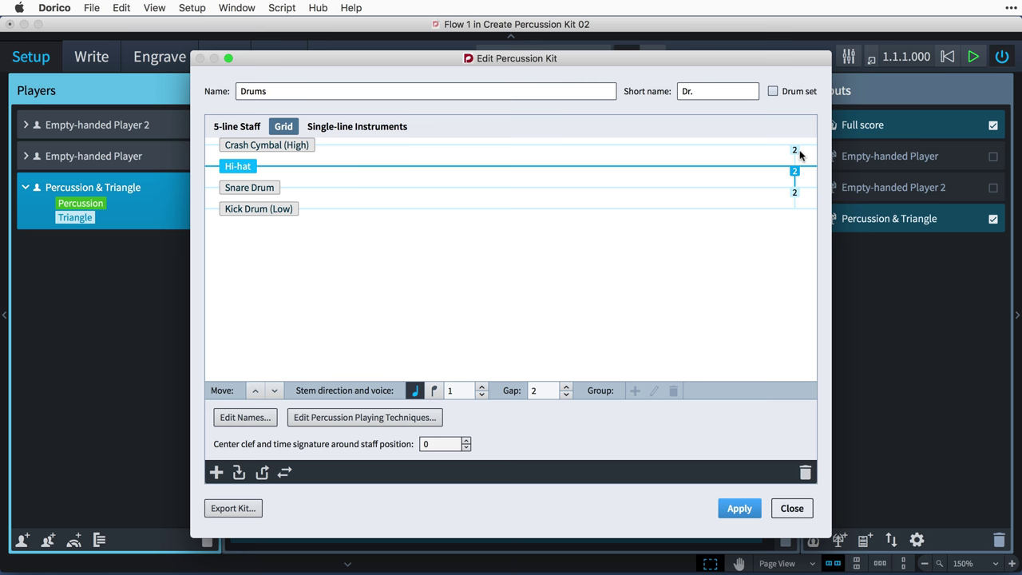
- Raise the gap below Crash Cymbal (High) to 5
left_click(297, 146)
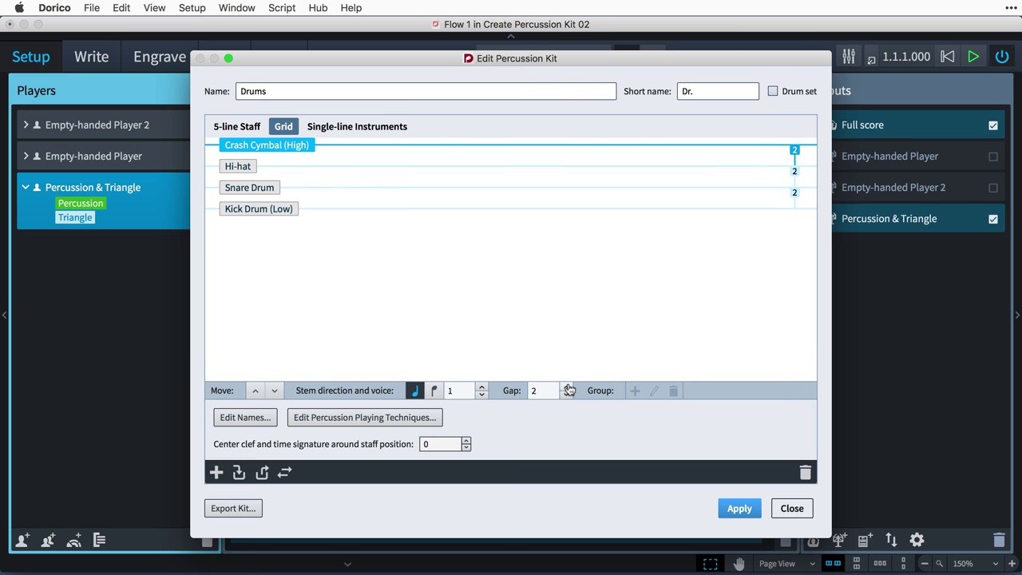
left_click(570, 386)
left_click(570, 386)
left_click(570, 386)
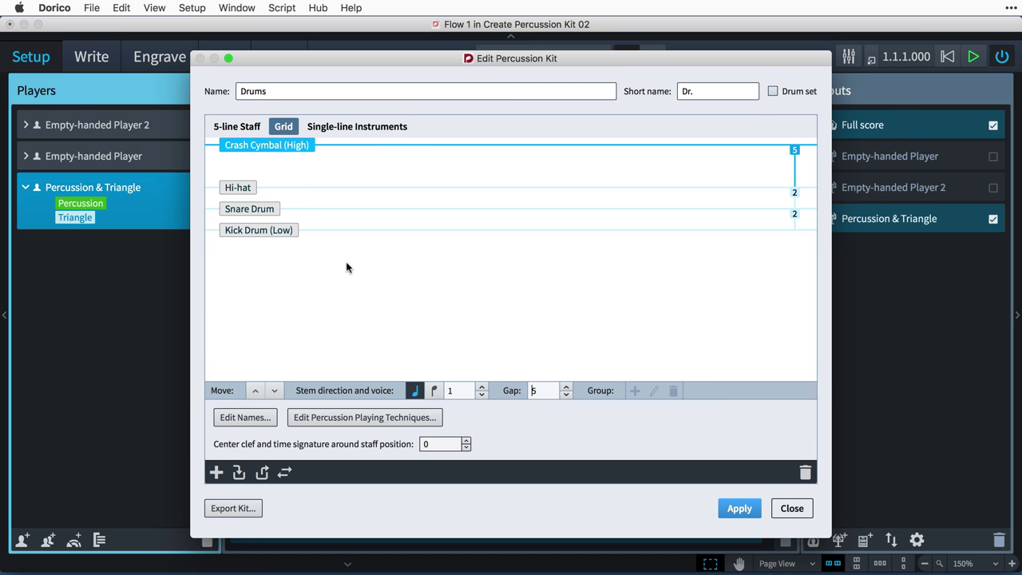
- Group Snare Drum and Kick Drum (Low) in the grid and name the group 'Kick and Snare'
left_click(262, 210)
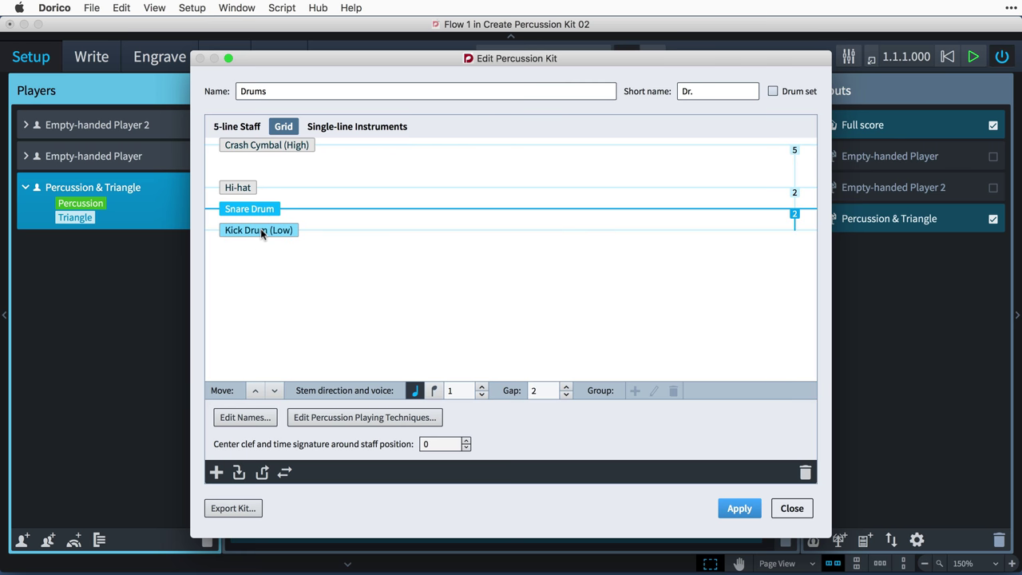
left_click(260, 230, "shift")
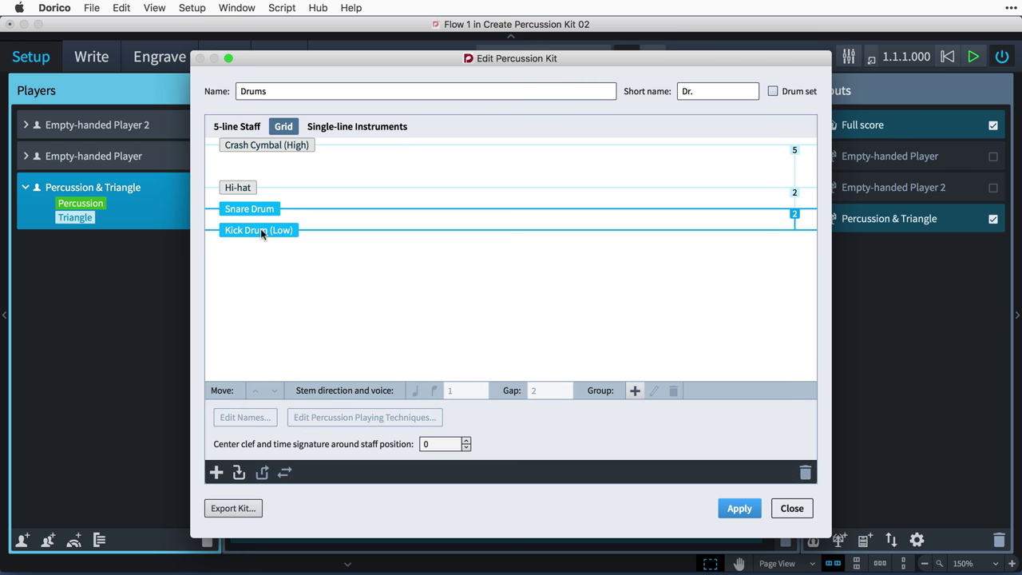
left_click(635, 391)
double_click(309, 211)
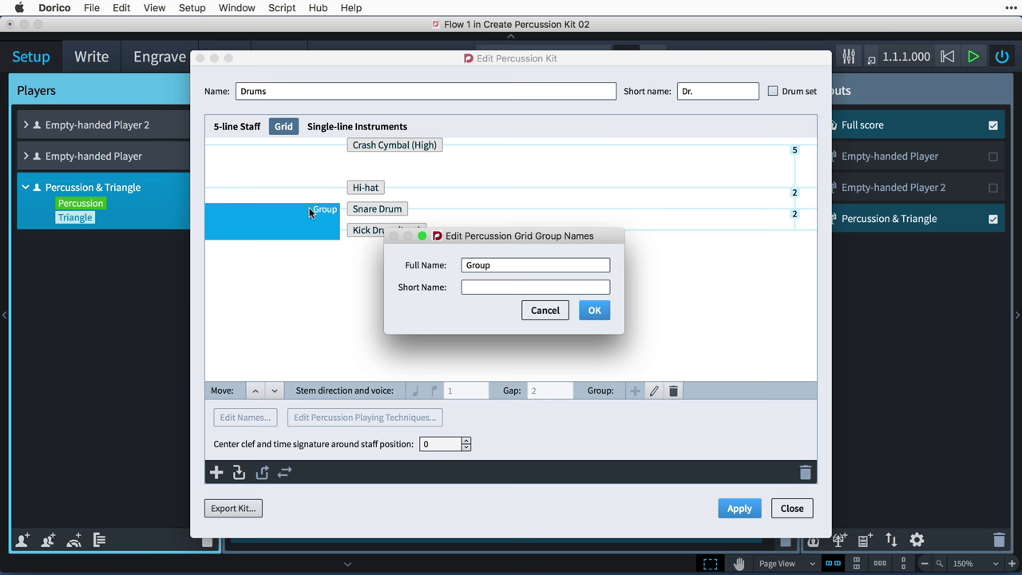
type("Kick and Snare")
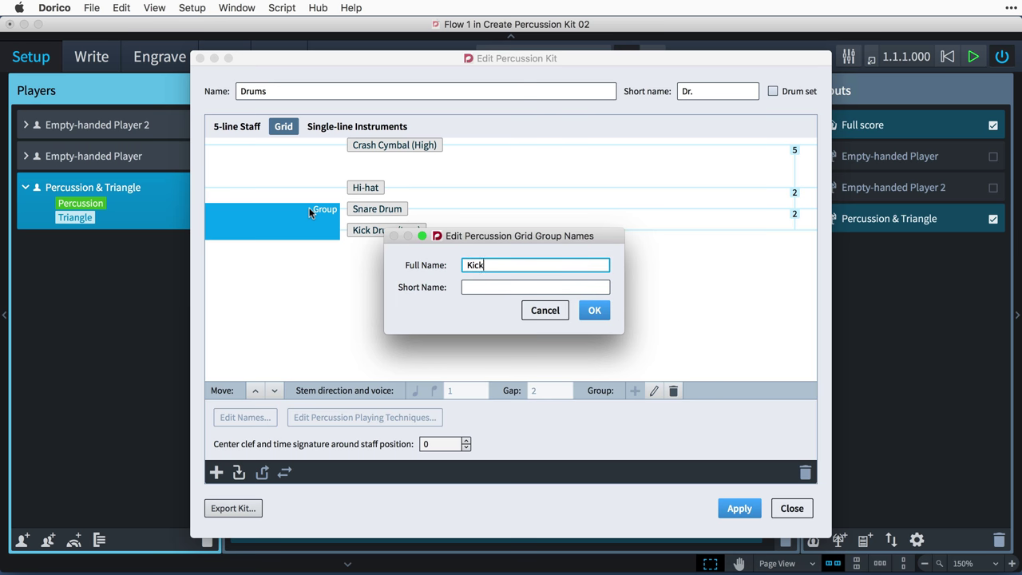
left_click(587, 309)
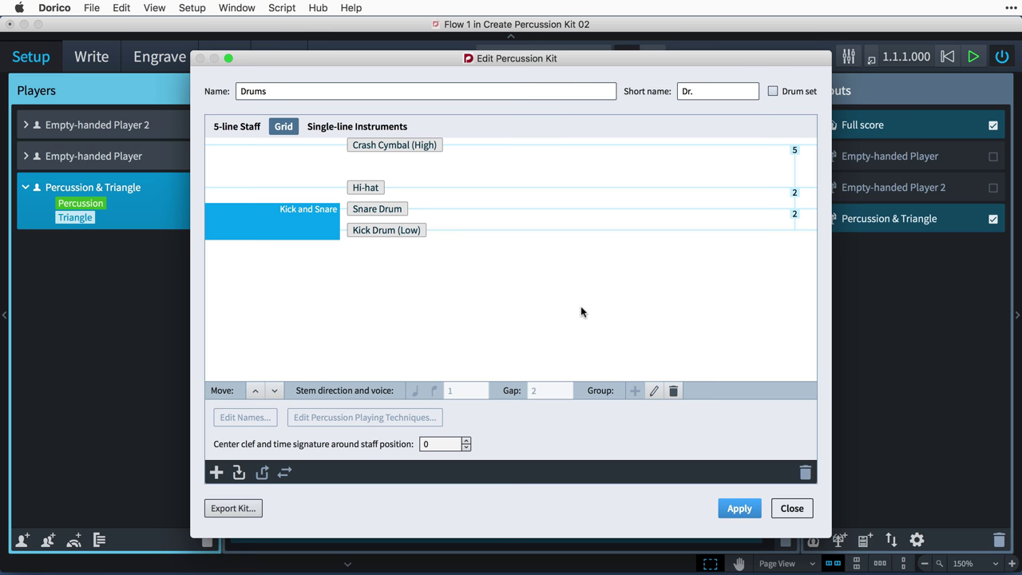
- As single-line instruments, put Kick Drum (Low) last and Hi-hat above Snare Drum, then play the score
left_click(395, 127)
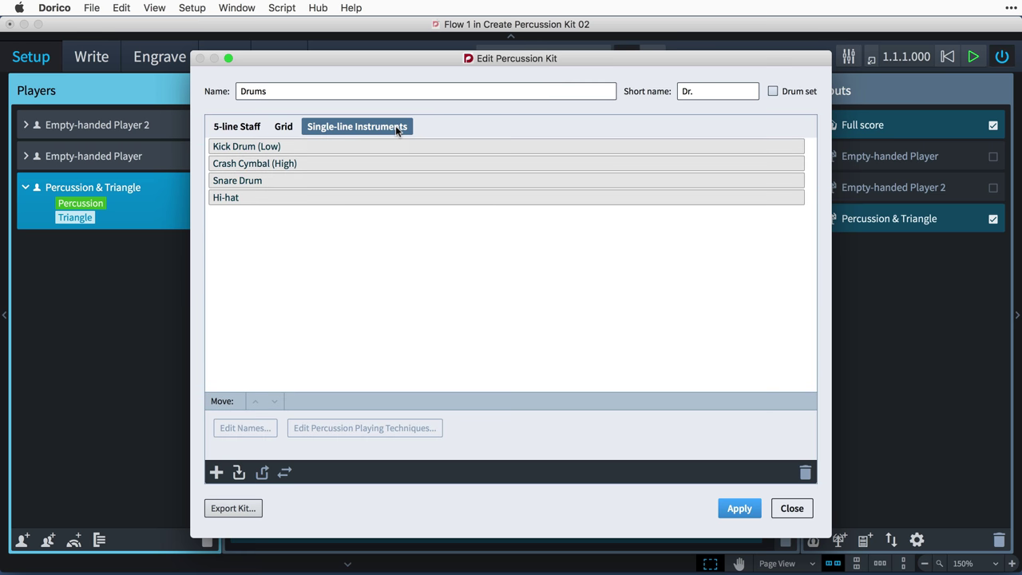
left_click(322, 146)
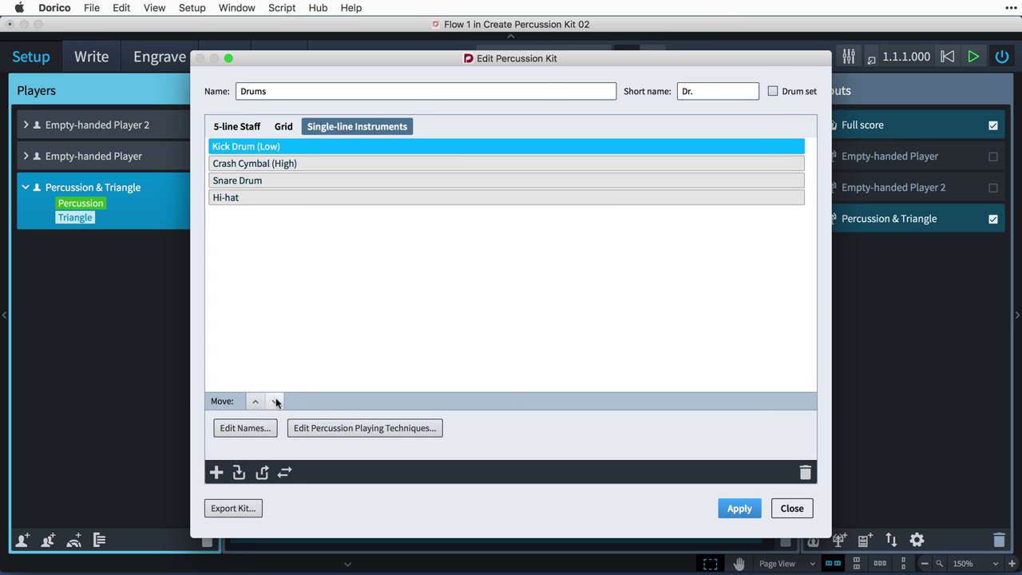
left_click(275, 401)
left_click(276, 401)
left_click(276, 401)
left_click(249, 181)
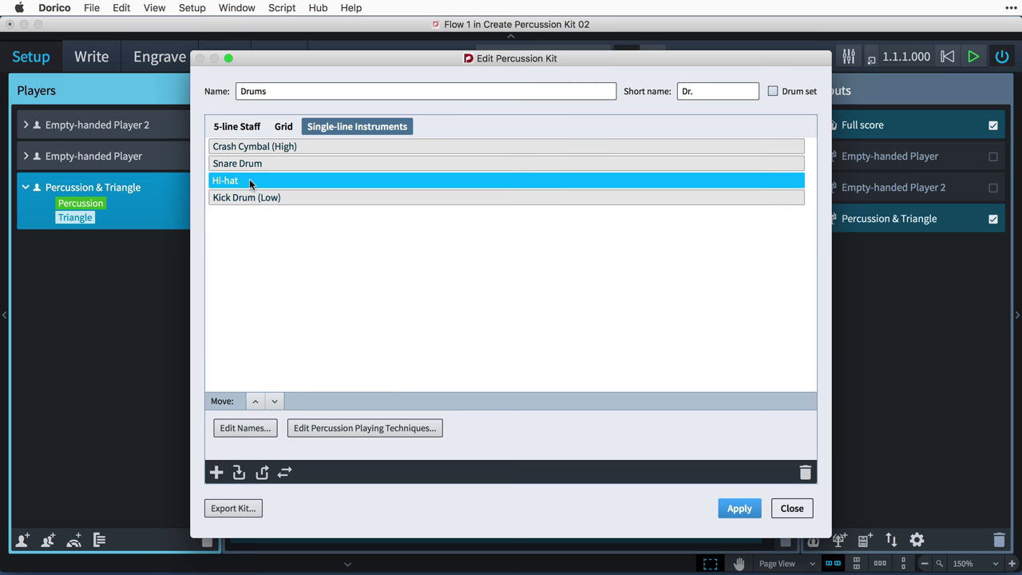
left_click(258, 401)
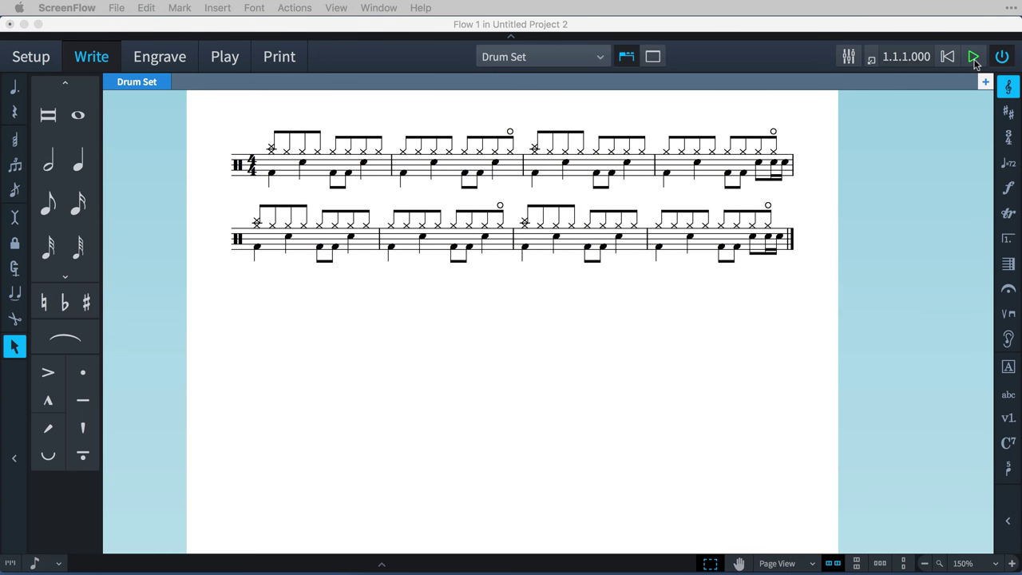
left_click(974, 60)
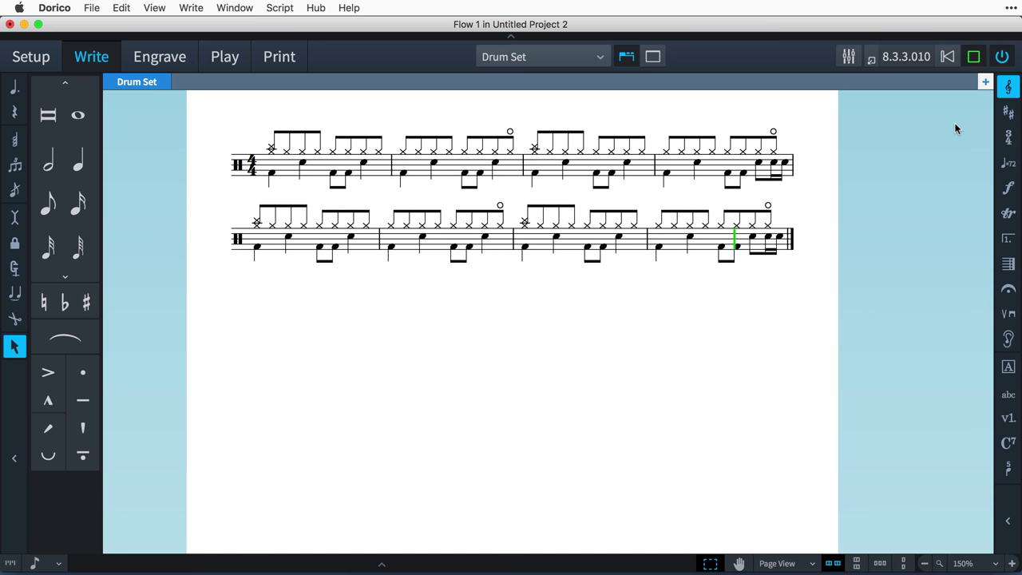
- Set the drum set kit voicing to Use single voice in Percussion notation options and apply
key("super+shift+n")
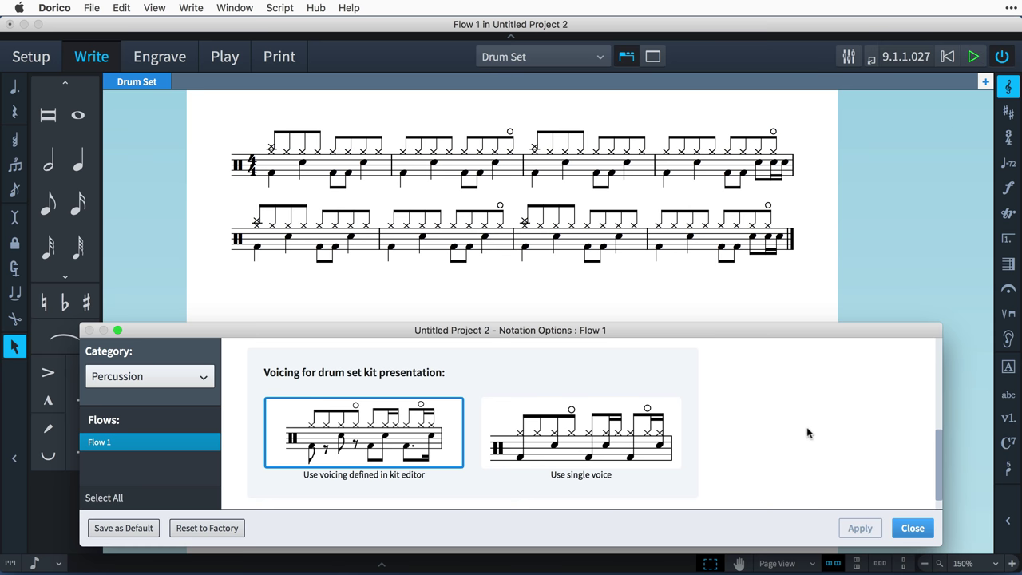
left_click(647, 462)
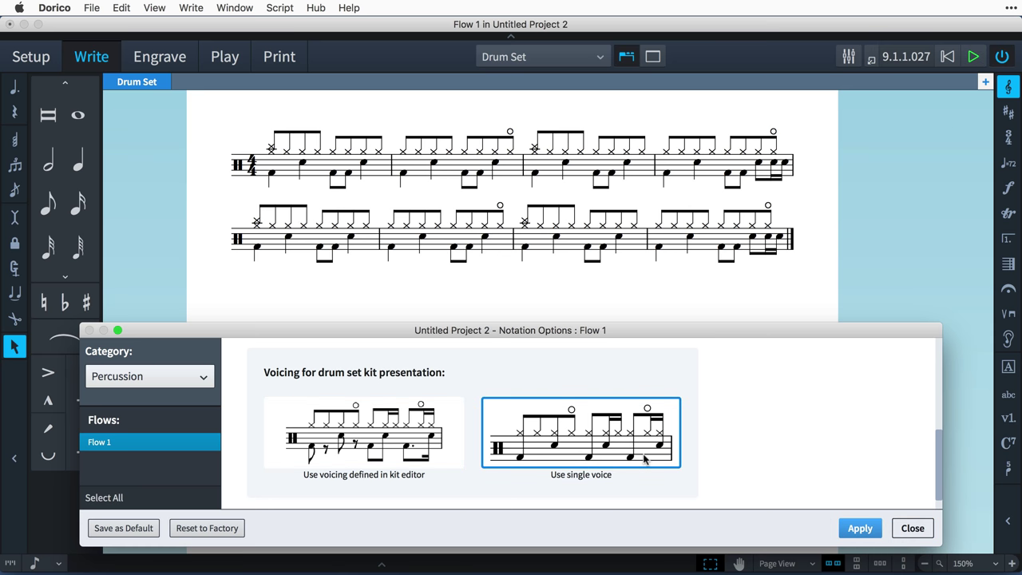
left_click(860, 528)
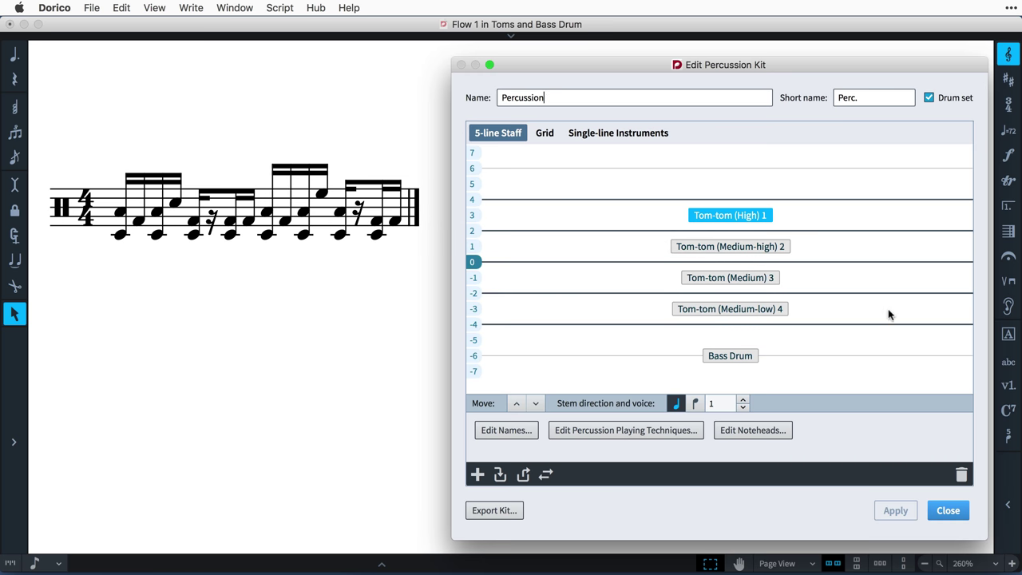
- Untick Drum set, give Bass Drum stem-down voice, and truncate overlapping notes to shortest duration
left_click(951, 105)
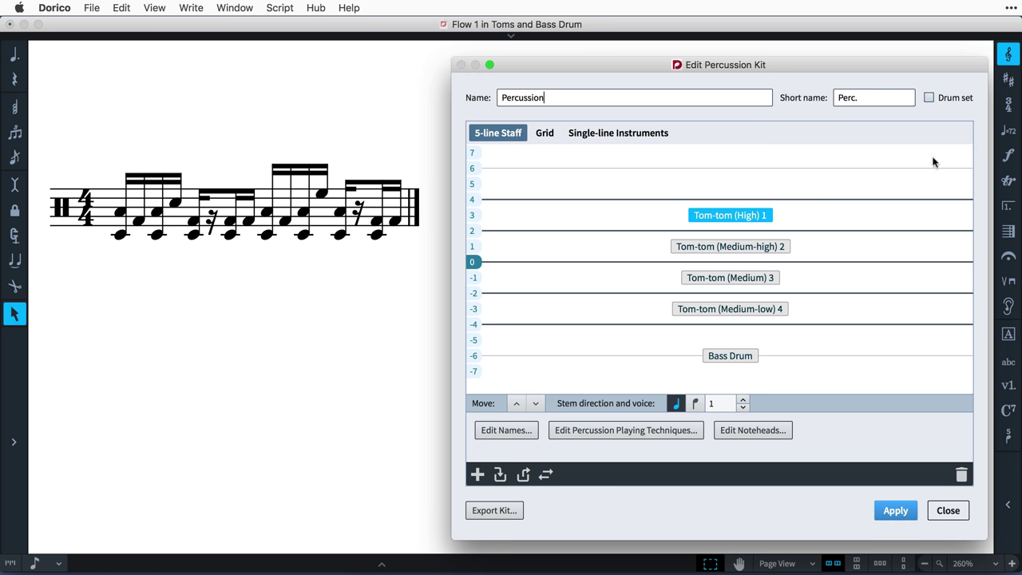
left_click(748, 357)
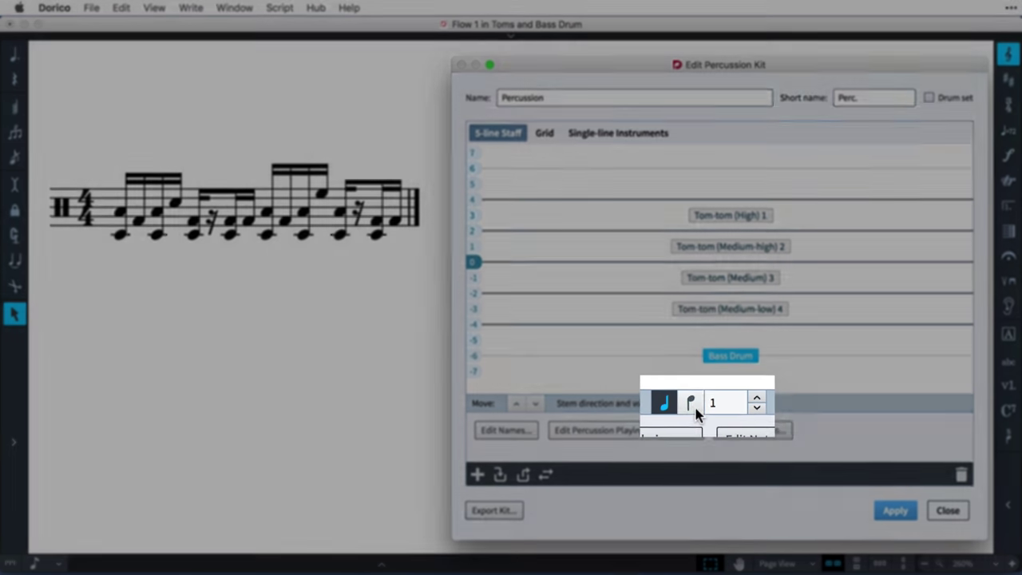
left_click(695, 404)
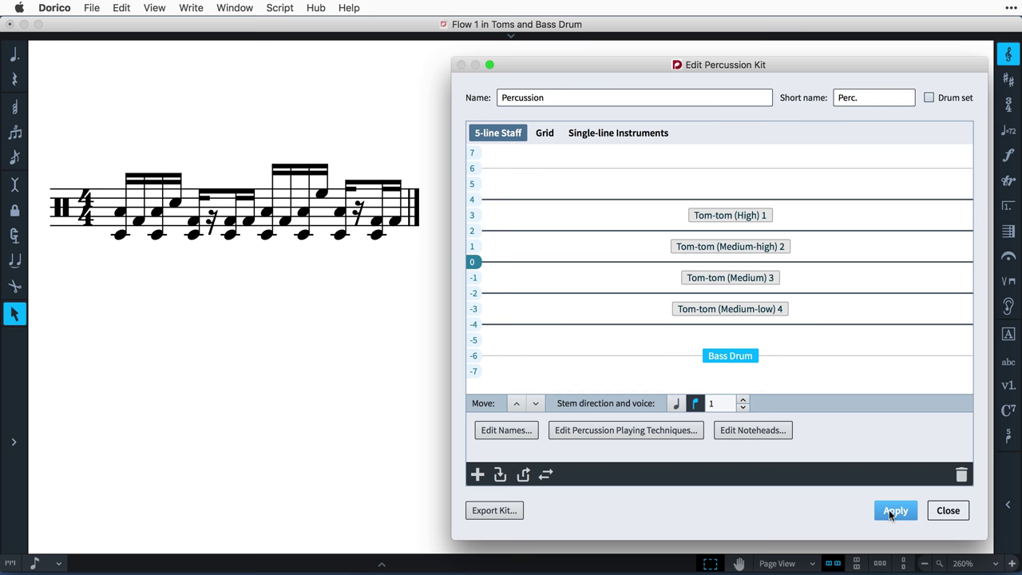
left_click(886, 509)
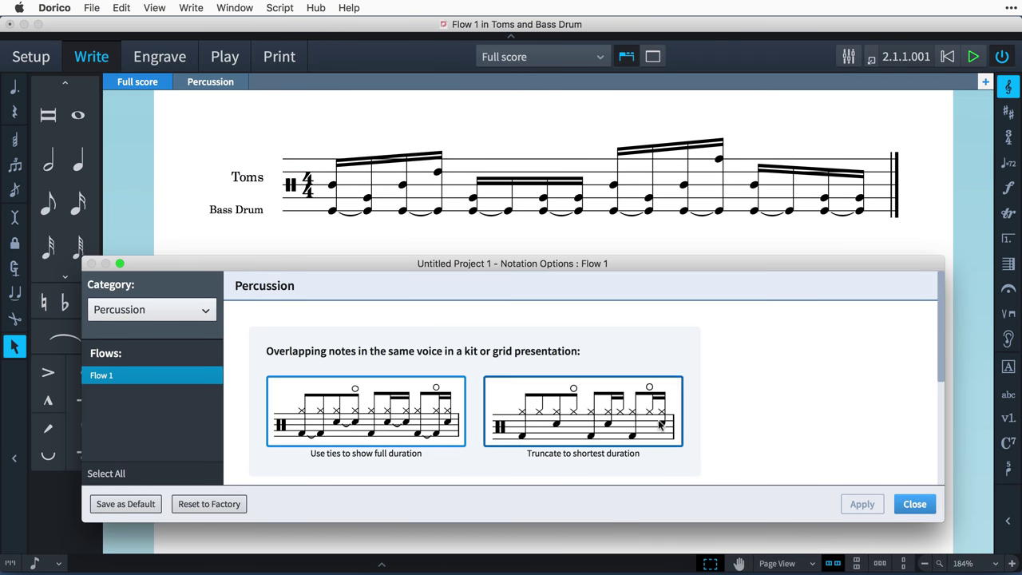
left_click(660, 427)
left_click(862, 504)
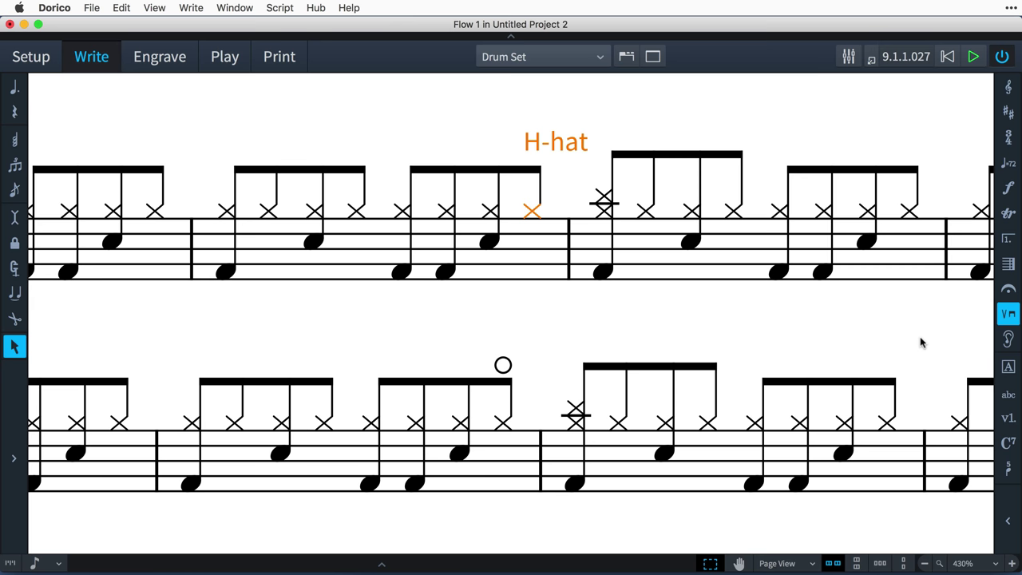
- Apply the open (circle) Untuned Percussion playing technique to the selected hi-hat note
left_click(1009, 315)
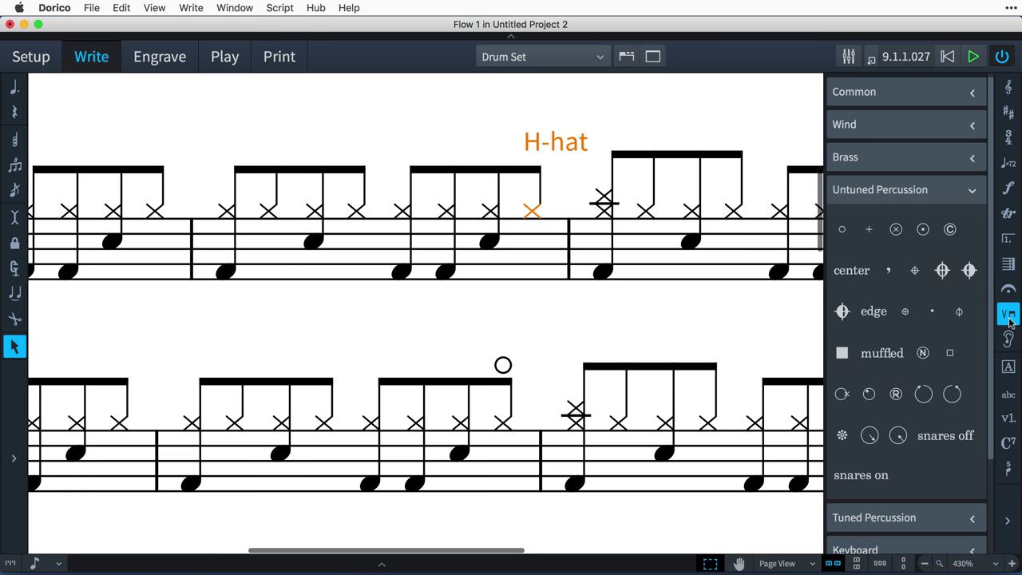
left_click(843, 230)
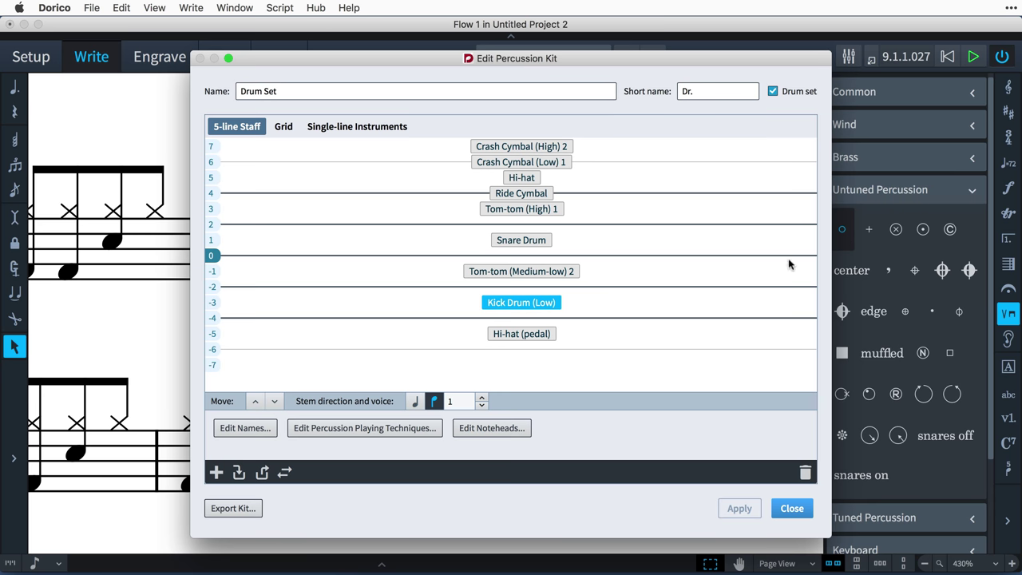
- Add a Snare Drum Cross stick playback entry mapping three-stroke tremolos to Roll
left_click(542, 242)
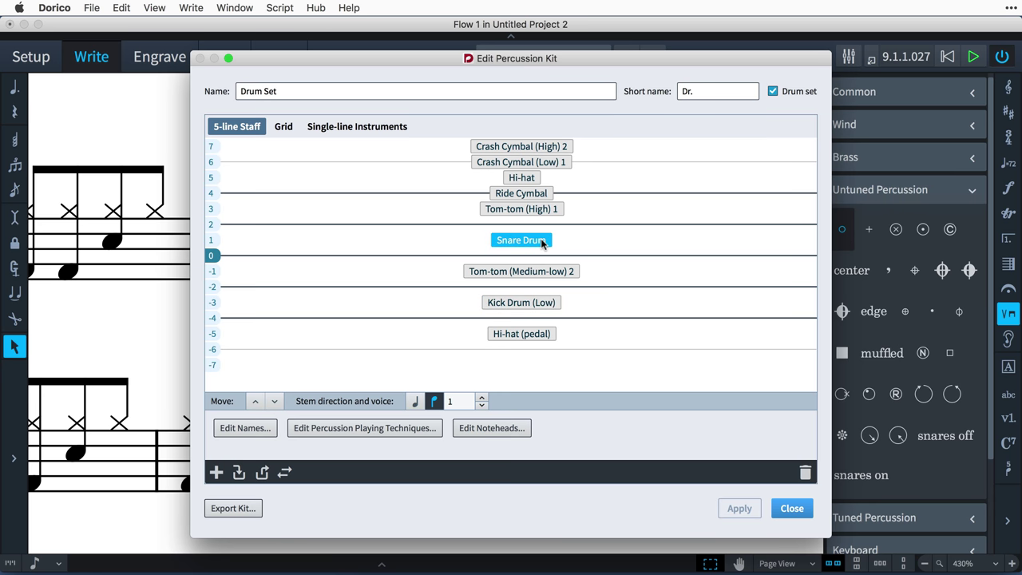
left_click(391, 431)
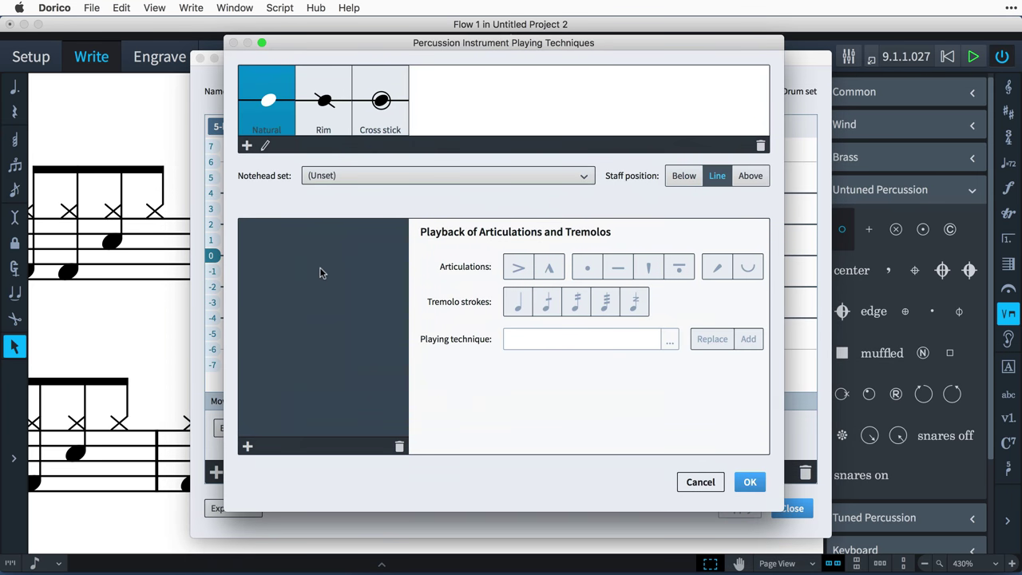
left_click(334, 130)
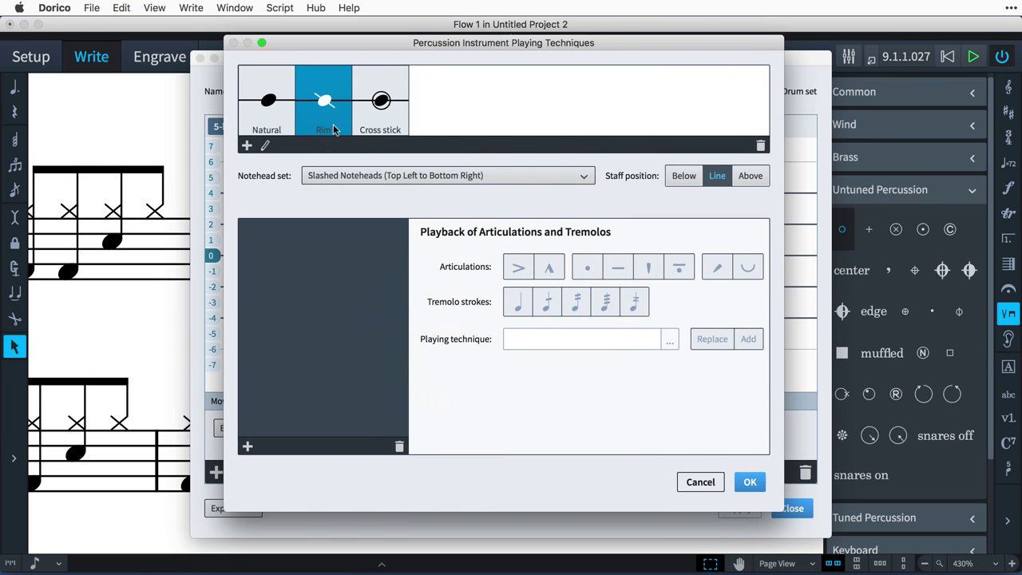
left_click(401, 120)
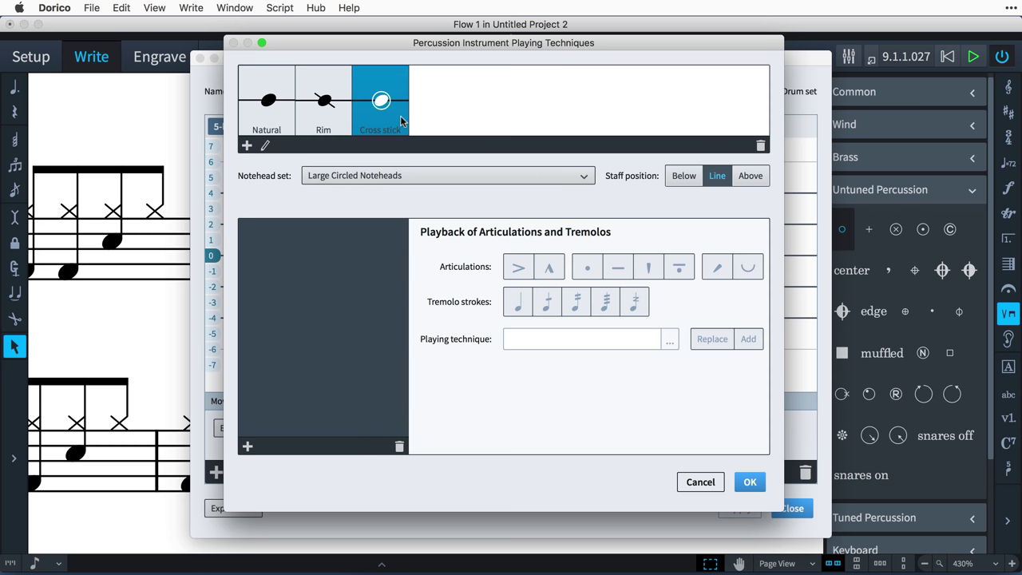
left_click(247, 445)
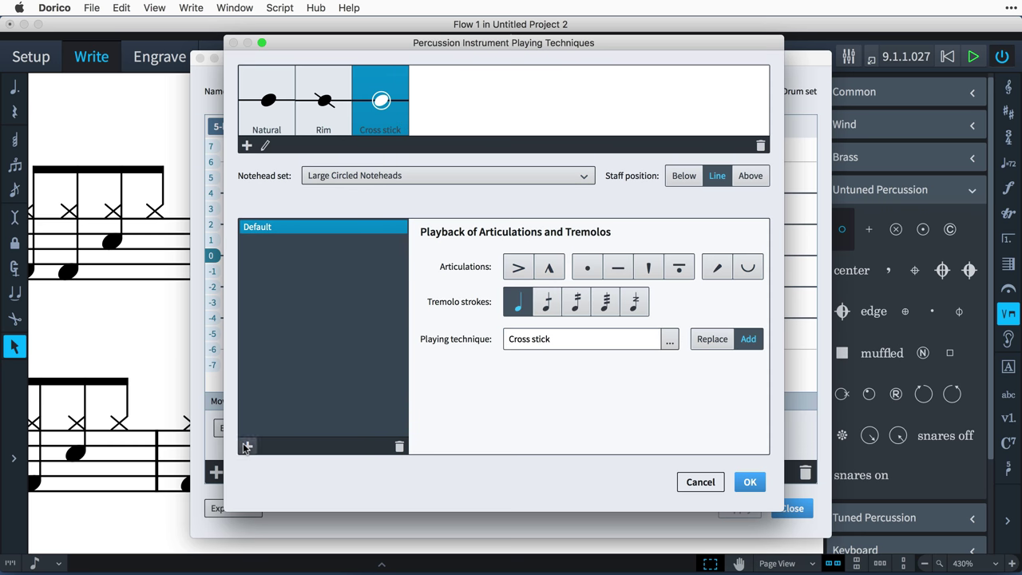
left_click(606, 301)
left_click(670, 341)
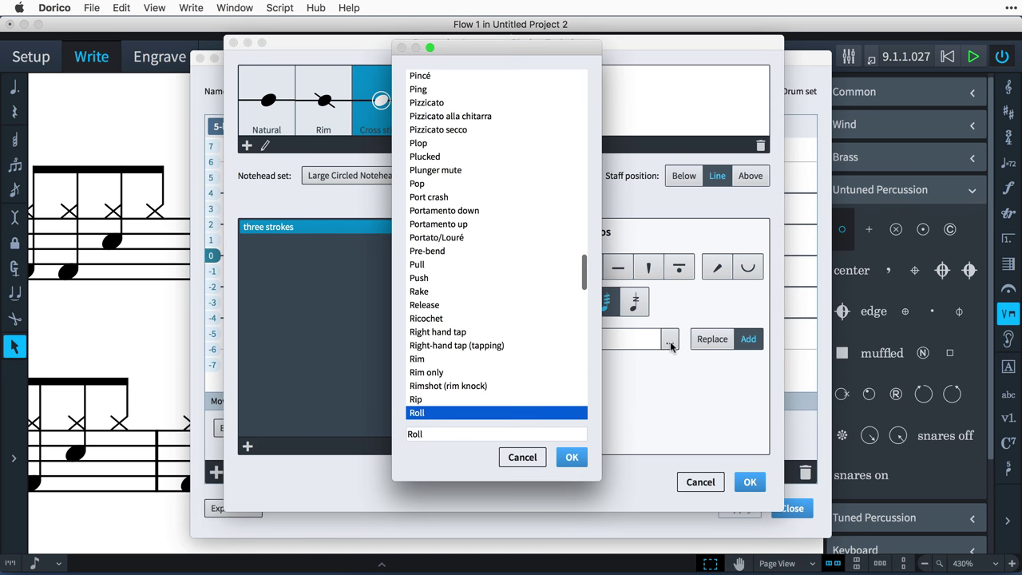
left_click(572, 456)
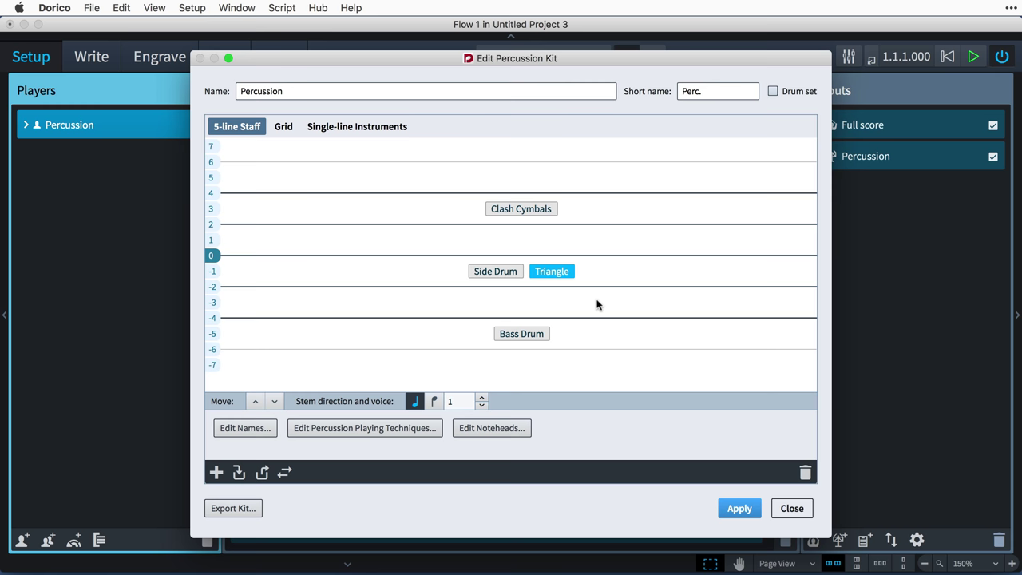
- Override the Triangle's Natural technique notehead with Triangle Up Noteheads
left_click(510, 426)
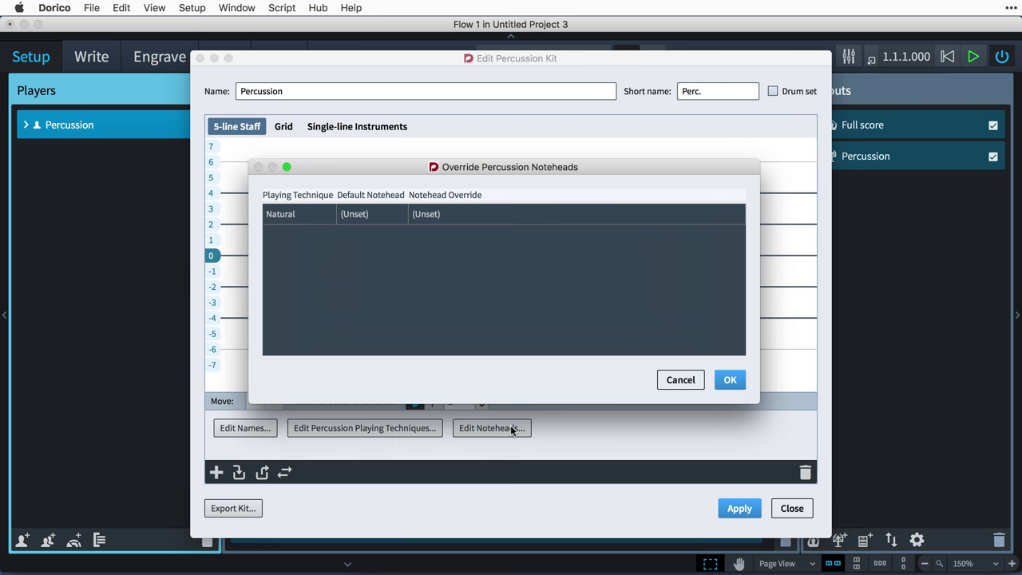
double_click(456, 214)
left_click(468, 266)
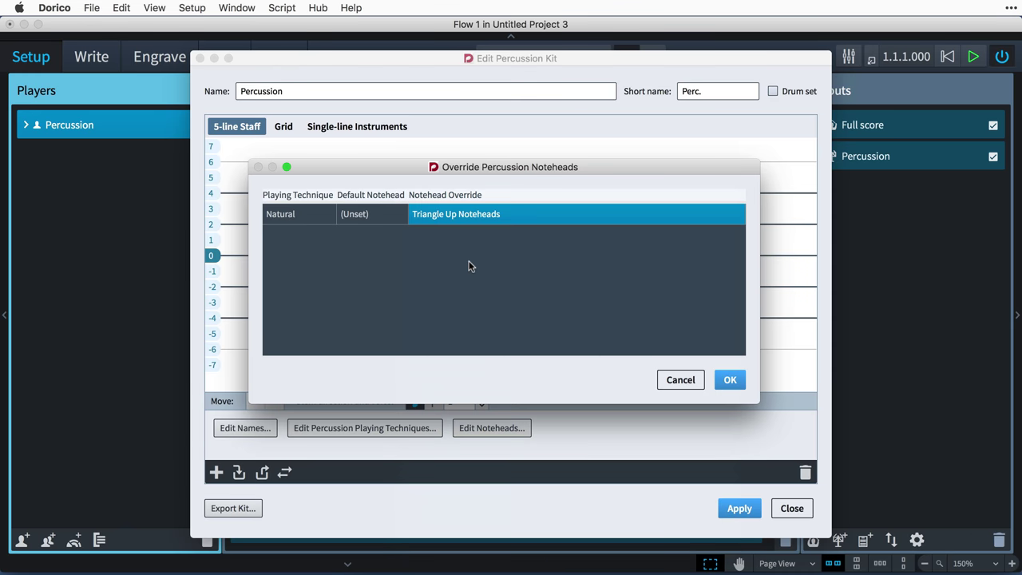
left_click(728, 380)
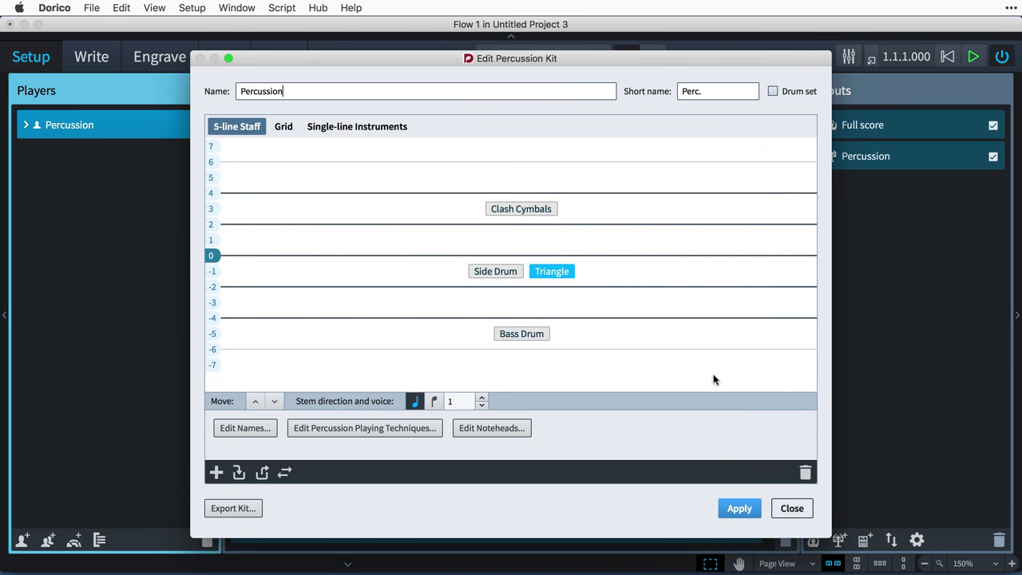
left_click(511, 272)
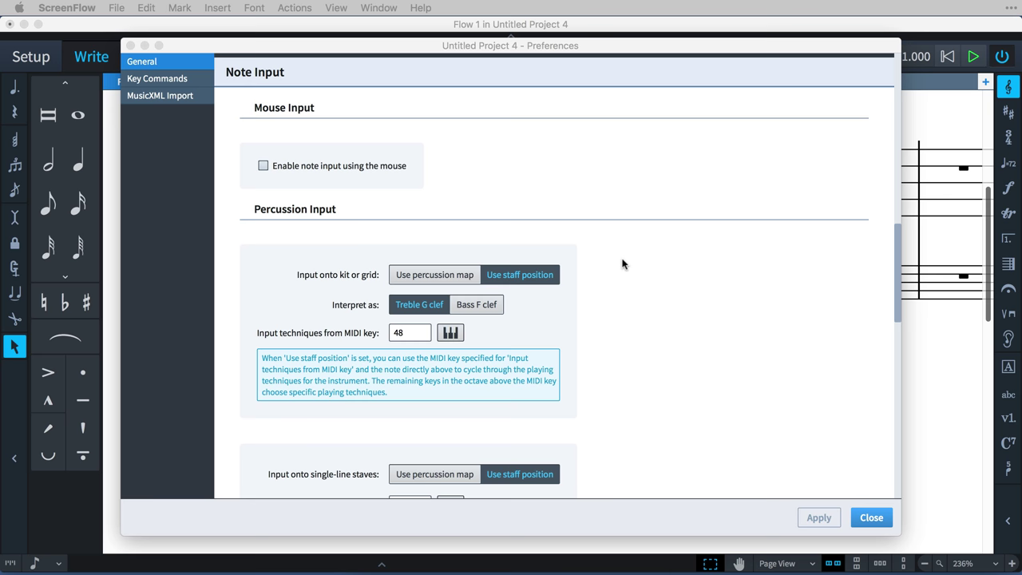
- Keep kit percussion input on Use staff position rather than percussion map, and close Preferences
left_click_drag(896, 298, 899, 331)
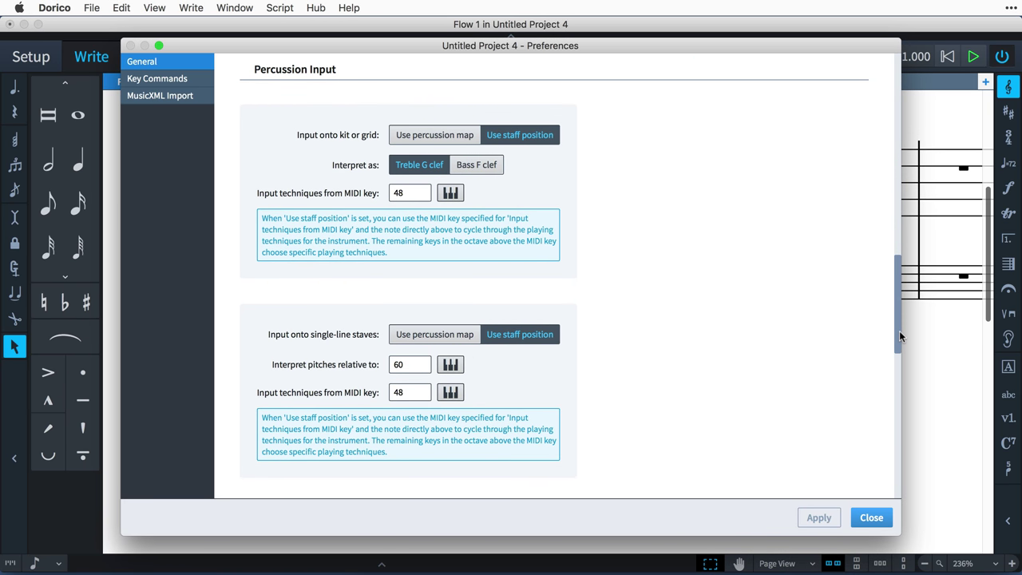
left_click(452, 137)
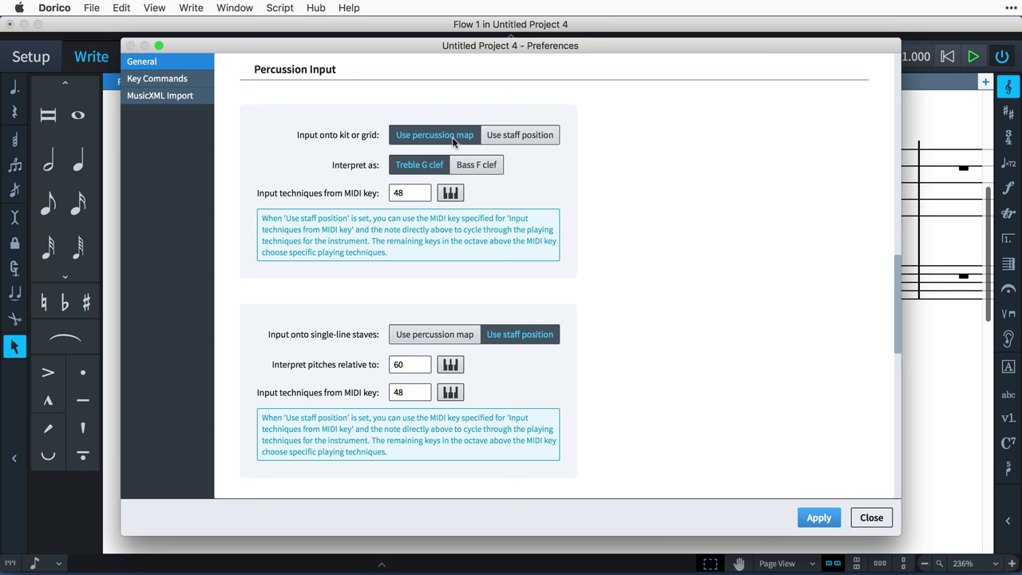
left_click(525, 137)
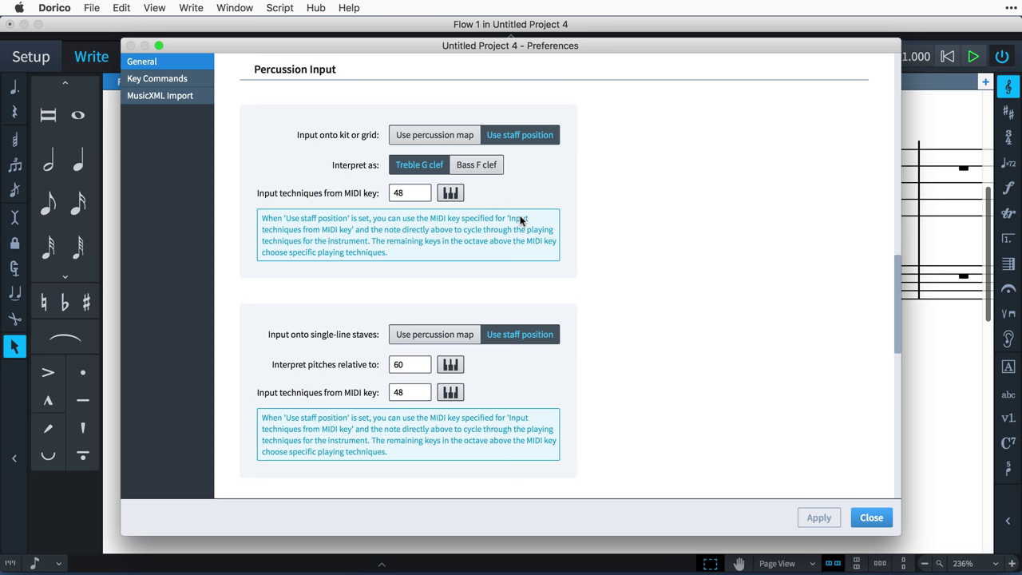
left_click(863, 523)
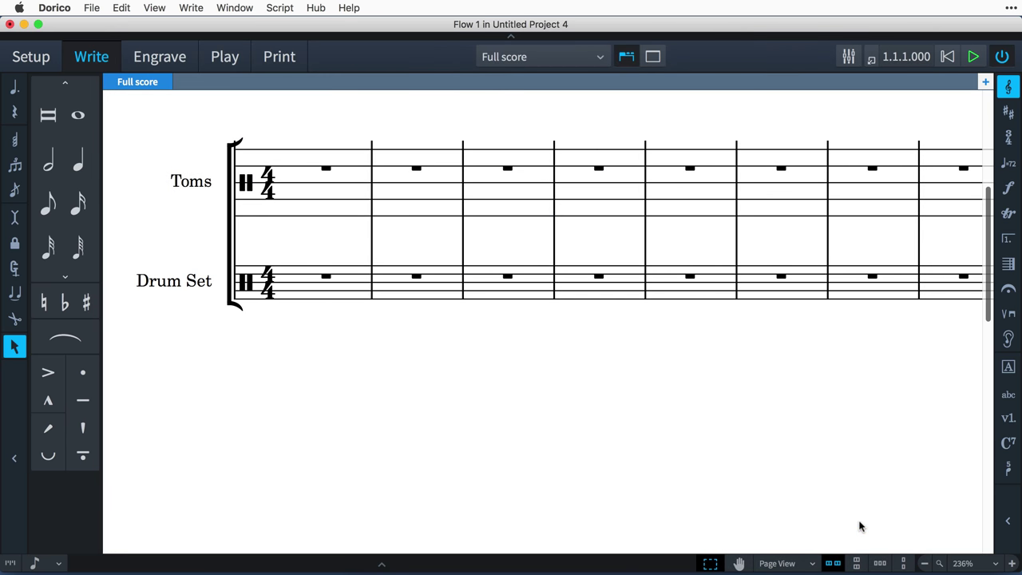
- Start note input in Toms bar 1 and browse the kit lines and snare techniques, ending on Tom. 3
double_click(289, 180)
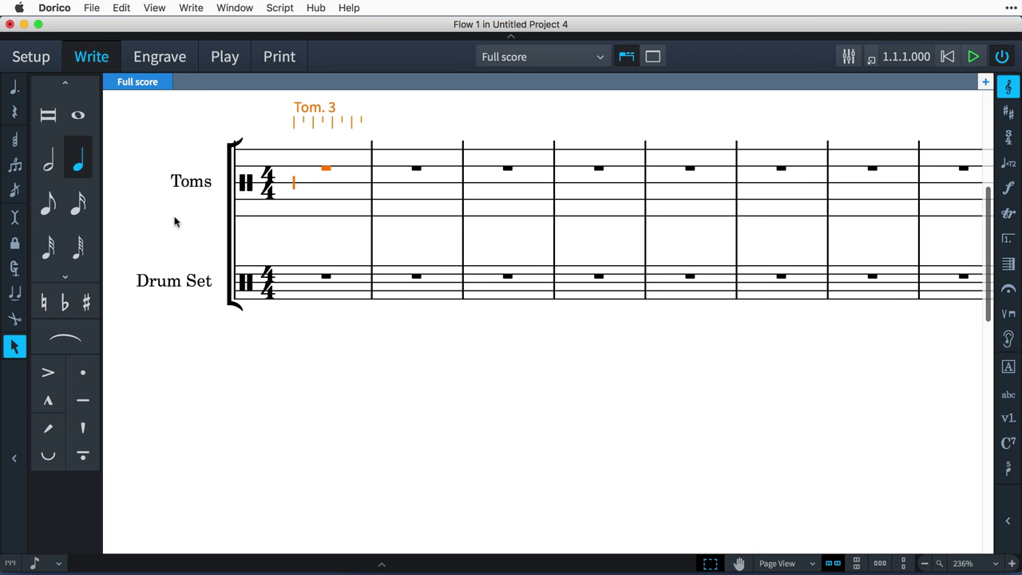
key("Up")
key("Up")
key("Down")
key("Down")
key("Down")
key("Down")
key("Down")
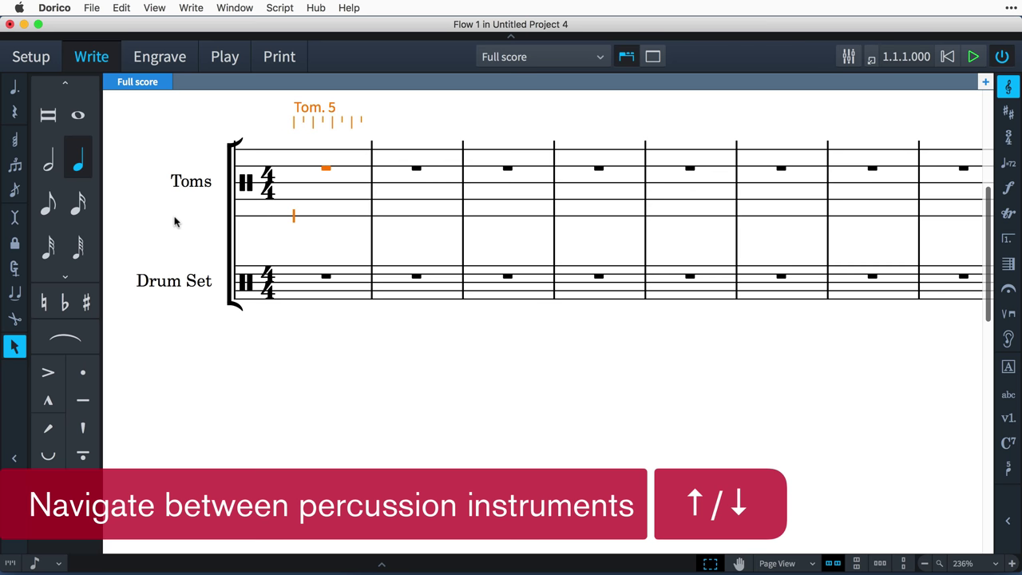
key("Up")
key("Down")
key("Down")
key("Down")
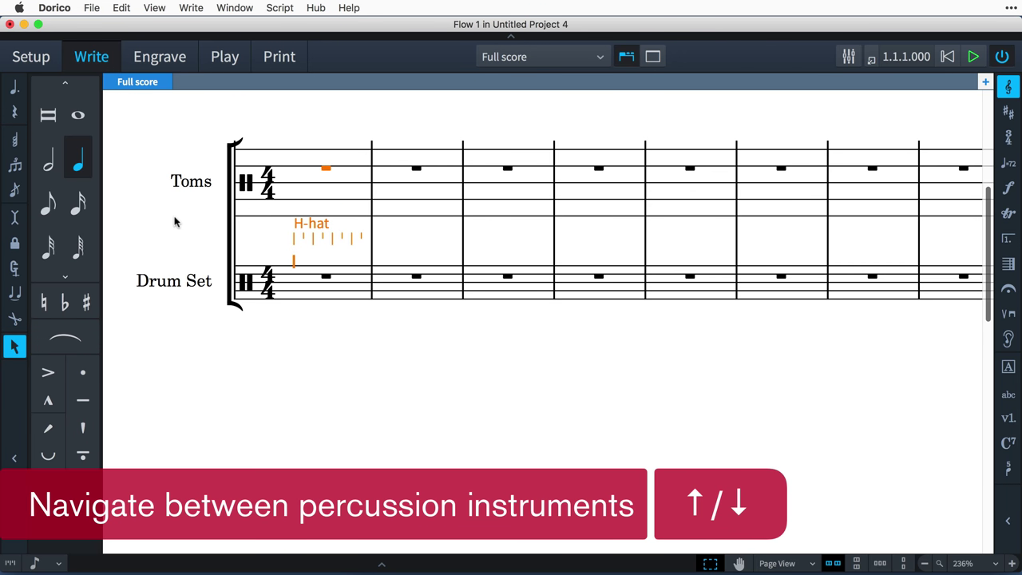
key("Down")
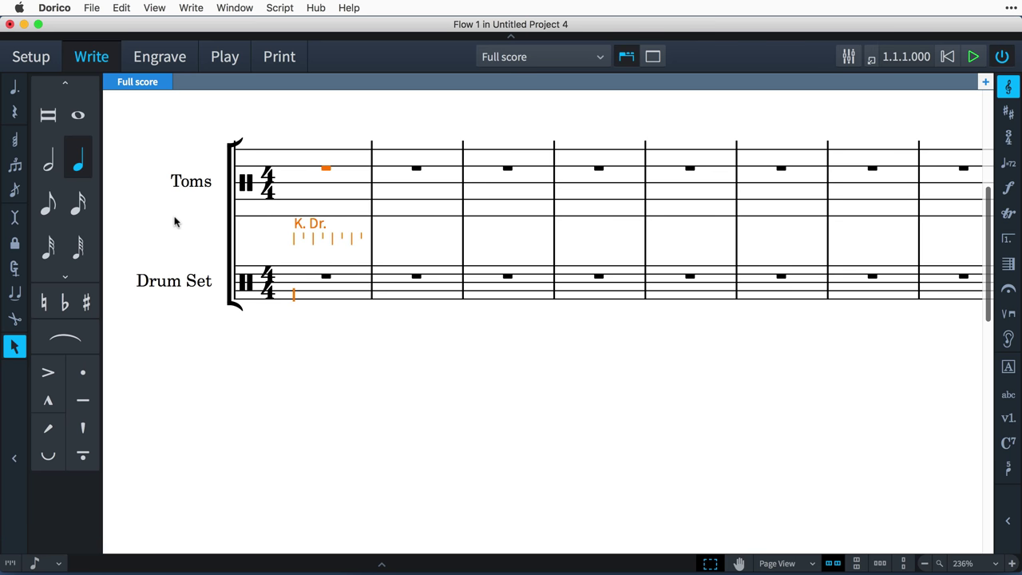
key("Up")
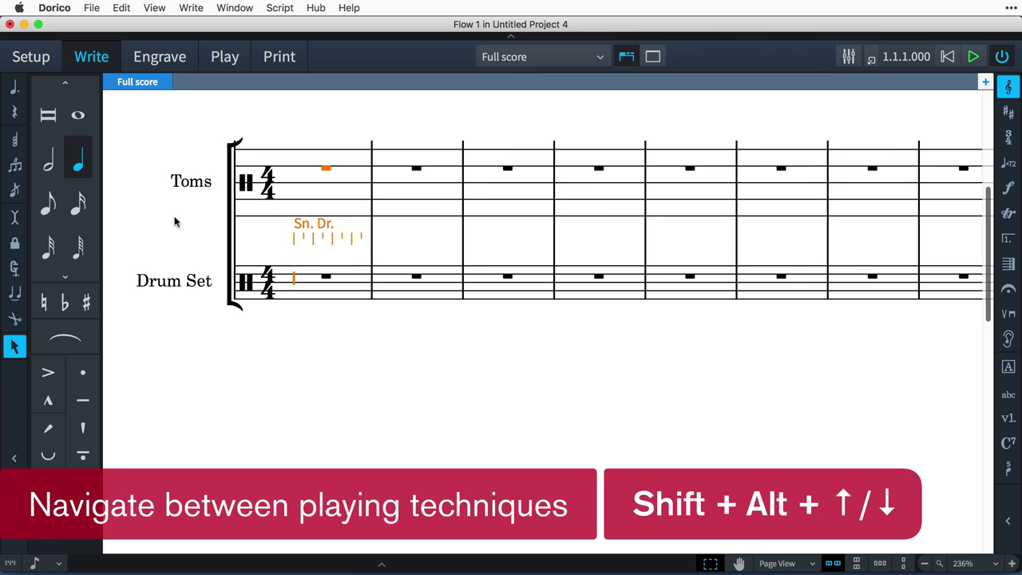
key("shift+alt+Down")
key("shift+alt+Down")
key("shift+alt+Down")
key("shift+alt+Down")
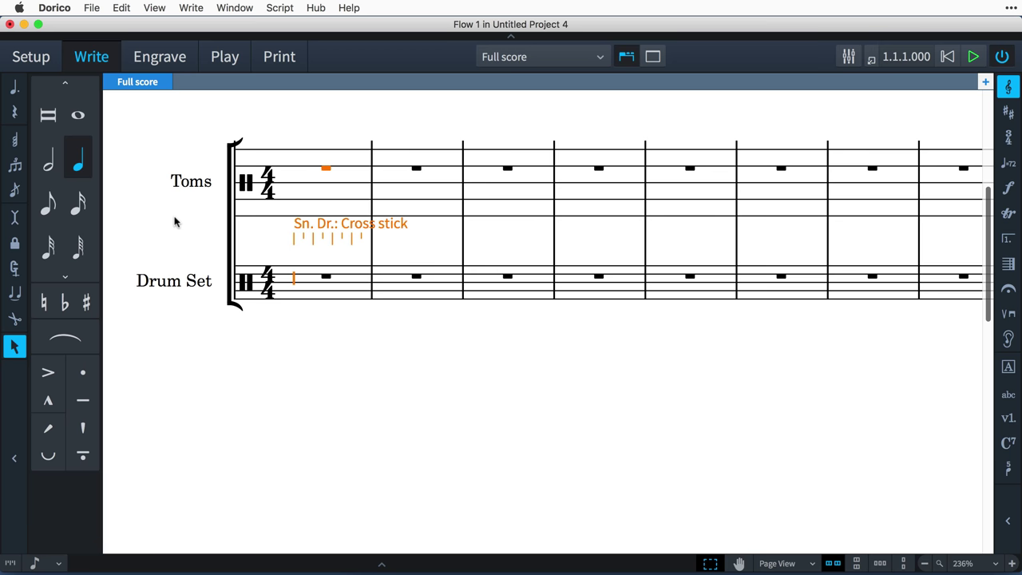
key("shift+alt+Down")
key("shift+alt+Down")
key("Up")
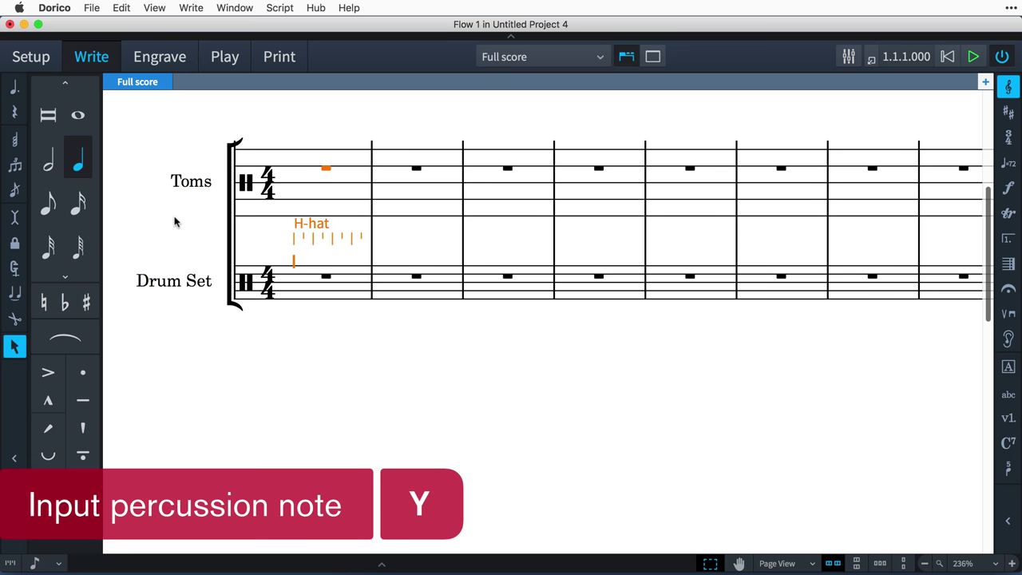
key("Up")
key("Up")
key("Up")
key("Up")
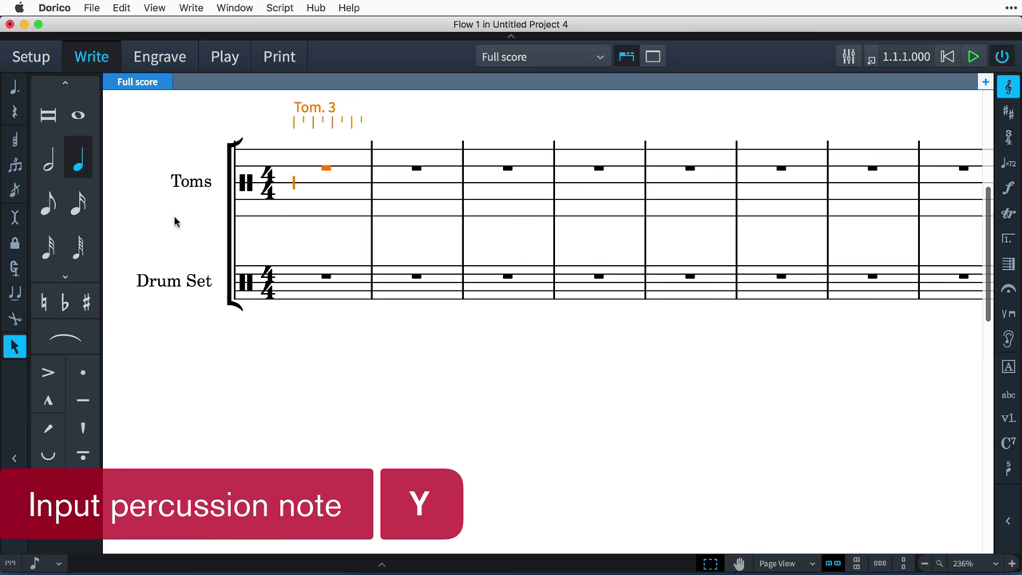
- Enter quarter notes on Tom. 3, Tom. 2, Tom. 1 and Tom. 2 to fill bar 1
key("y")
key("Up")
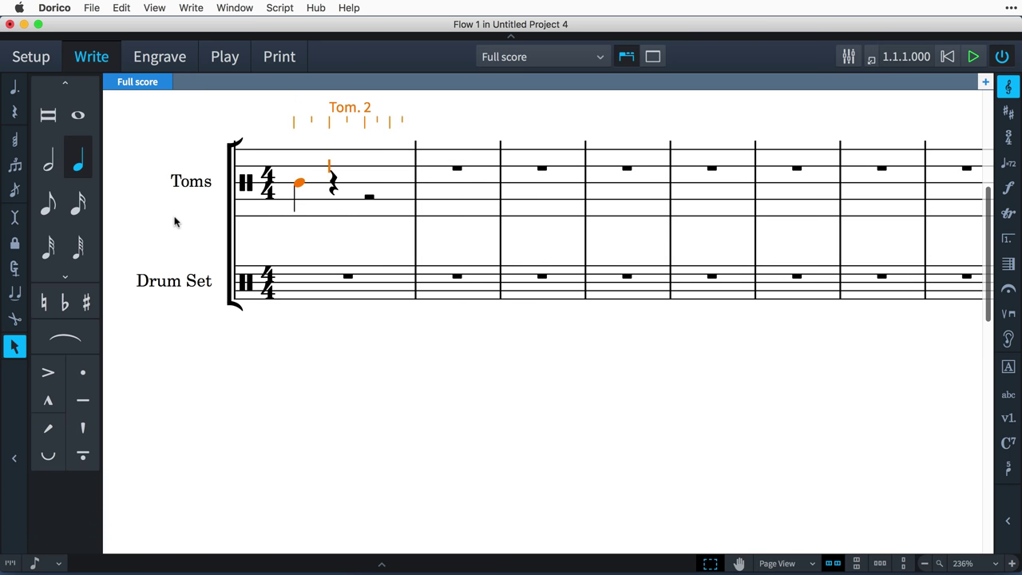
key("y")
key("Up")
key("y")
key("Down")
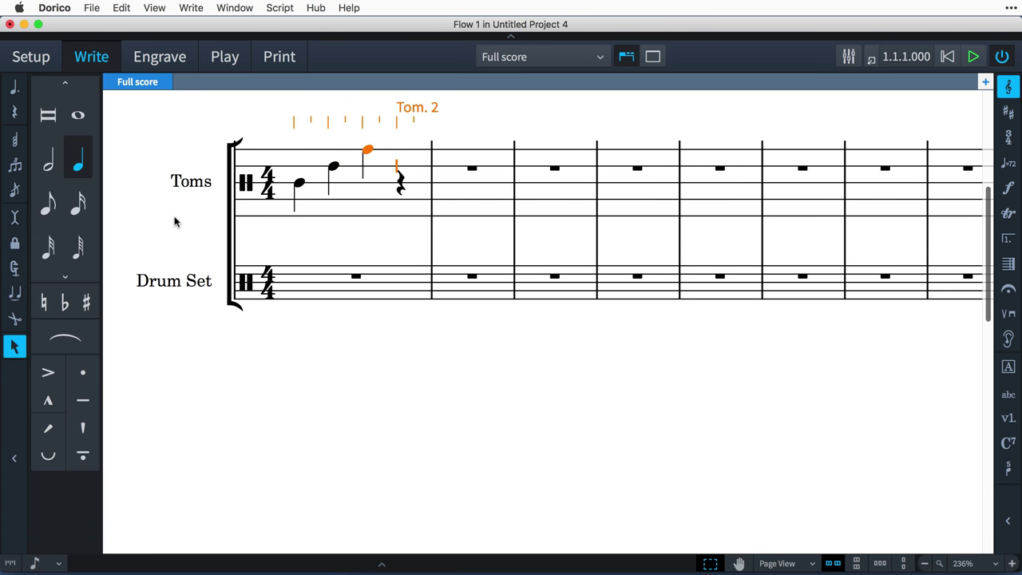
key("y")
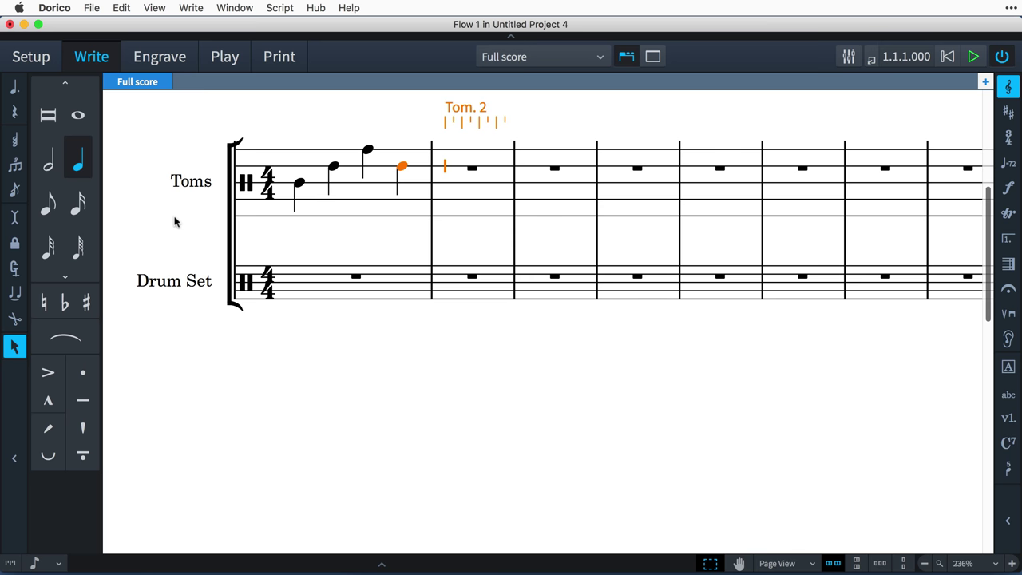
- Enter a kick–snare–kick–snare quarter-note pattern in Drum Set bar 2, then exit note input
key("Down")
key("Down")
key("Down")
key("Down")
key("Down")
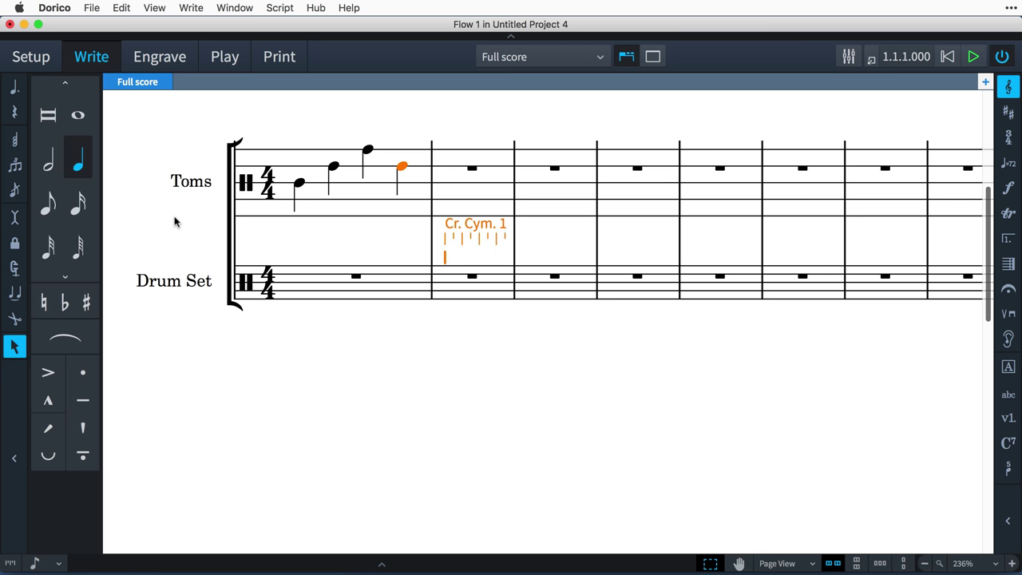
key("Down")
key("Down")
key("a")
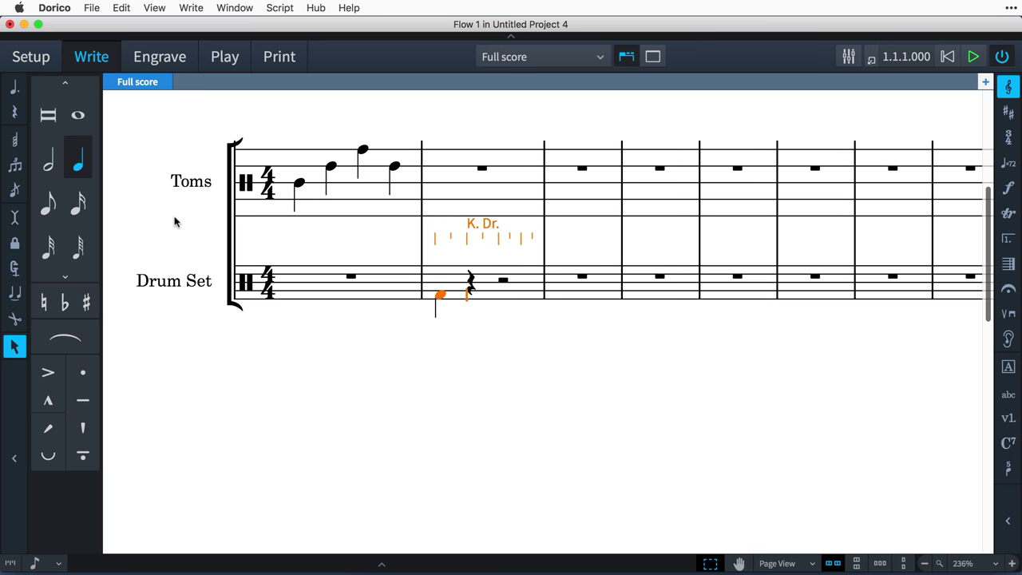
key("Up")
key("a")
key("Down")
key("a")
key("Up")
key("a")
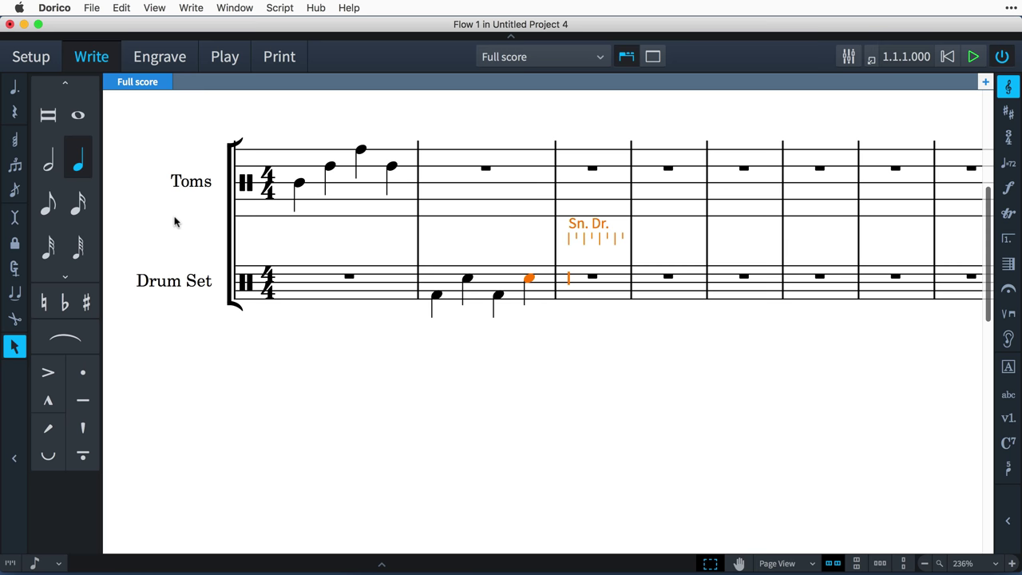
key("Escape")
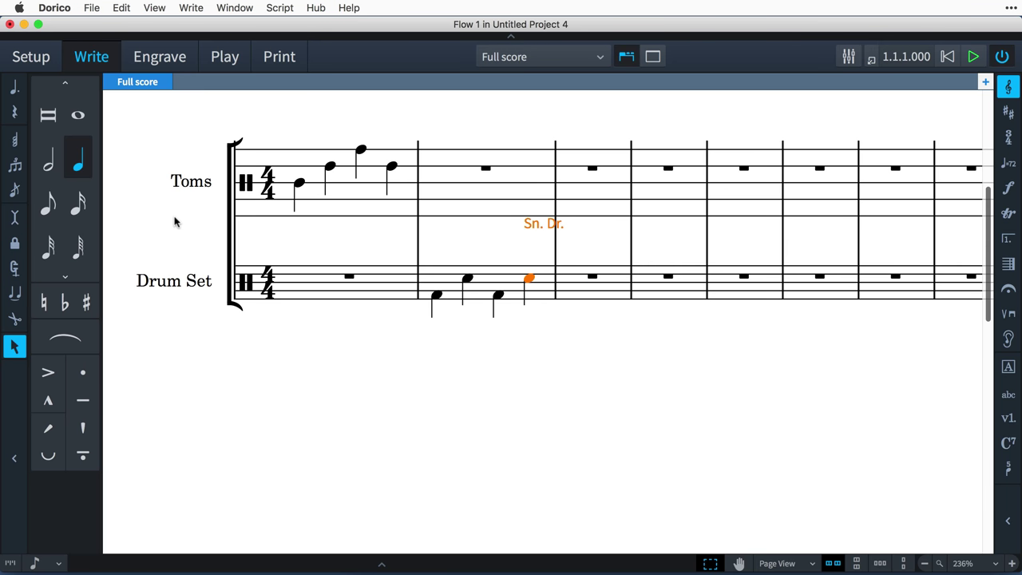
key("Escape")
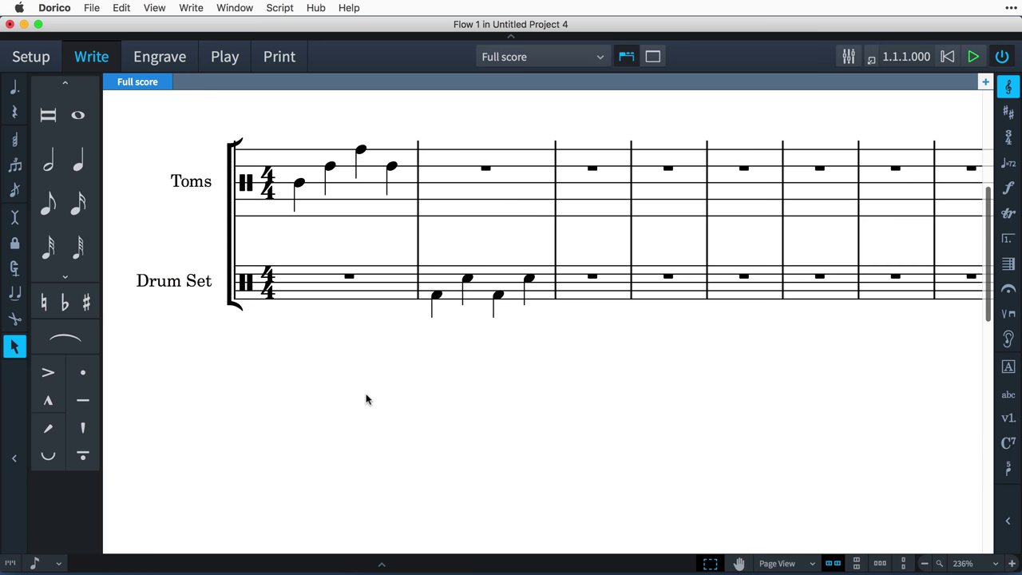
- Add a Legend for All Instruments on the first kick note of bar 2 and show its properties
left_click(436, 300)
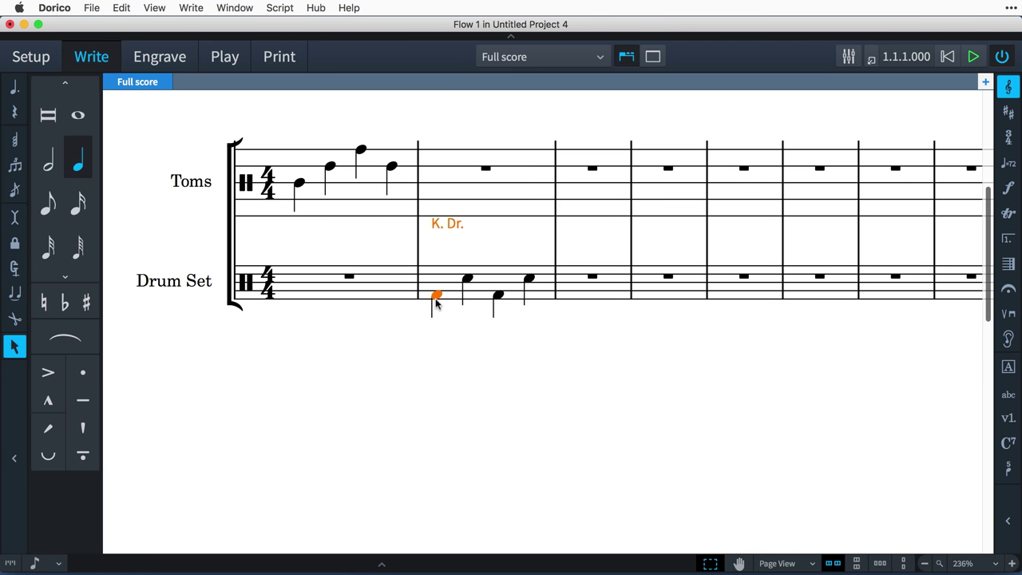
right_click(436, 303)
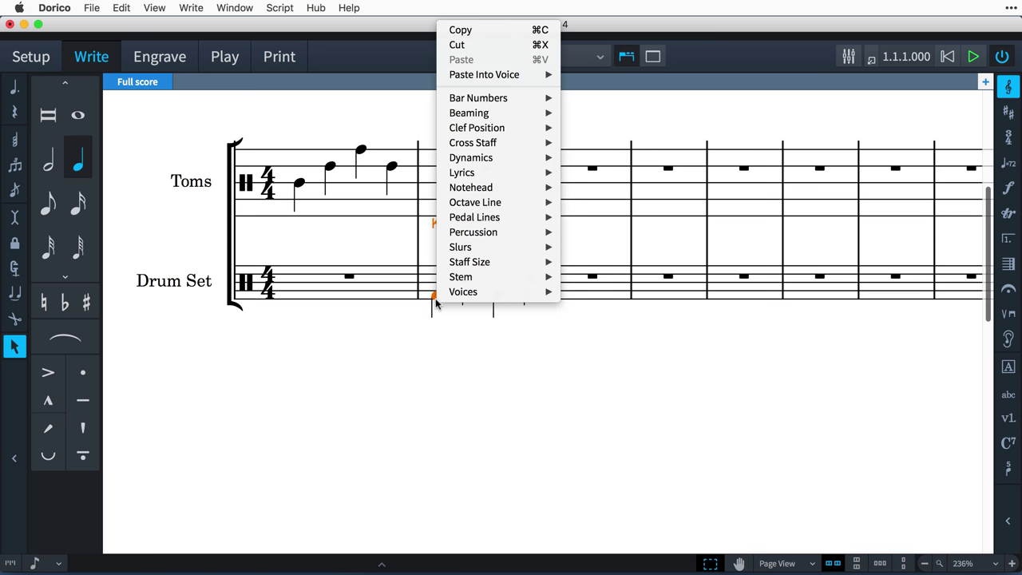
mouse_move(520, 234)
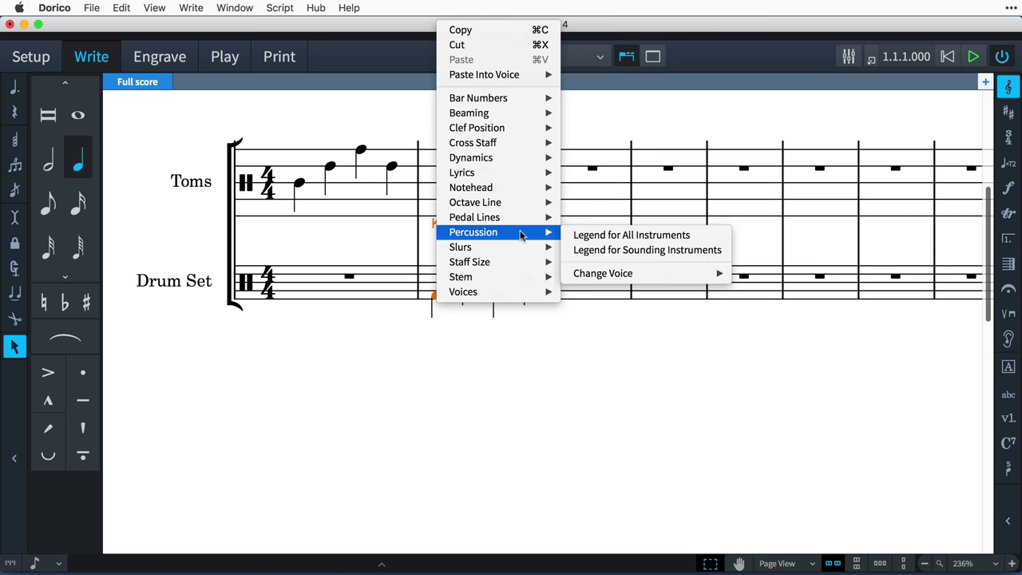
left_click(581, 238)
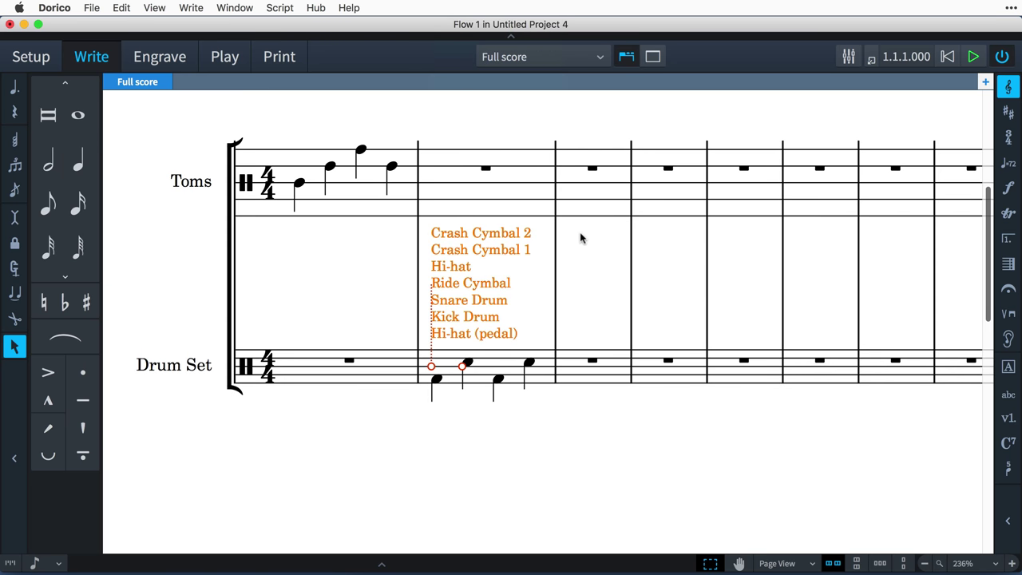
scroll(581, 237, "down", 5)
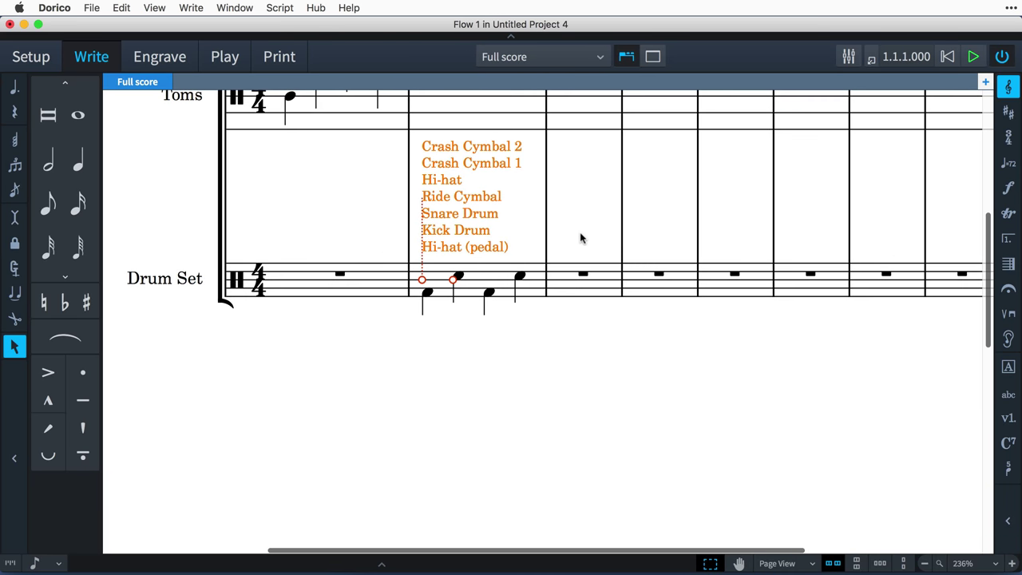
left_click(381, 563)
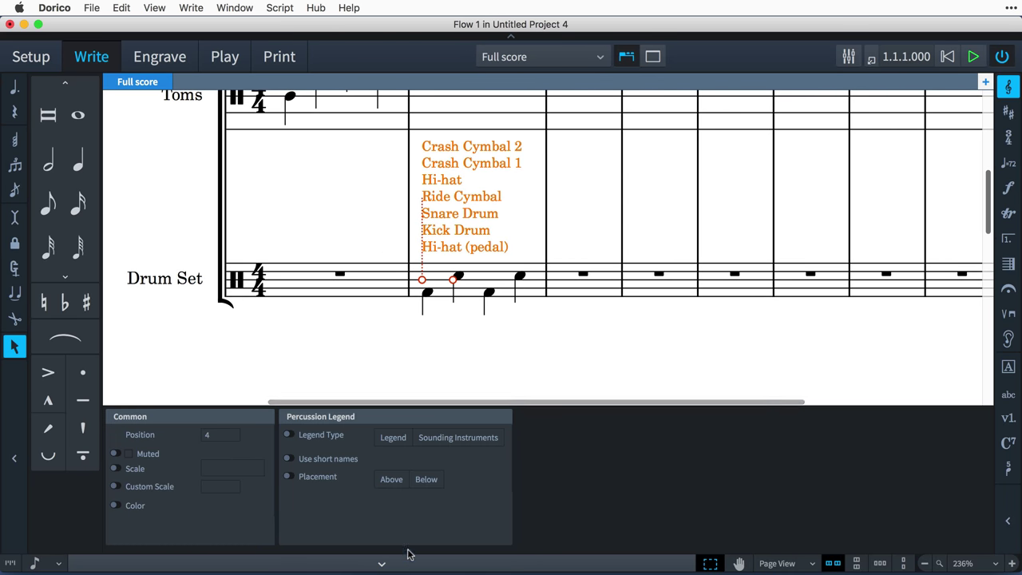
- Set the legend to Sounding Instruments, stretch it over all four bar-2 notes, then enter Play mode
right_click(431, 295)
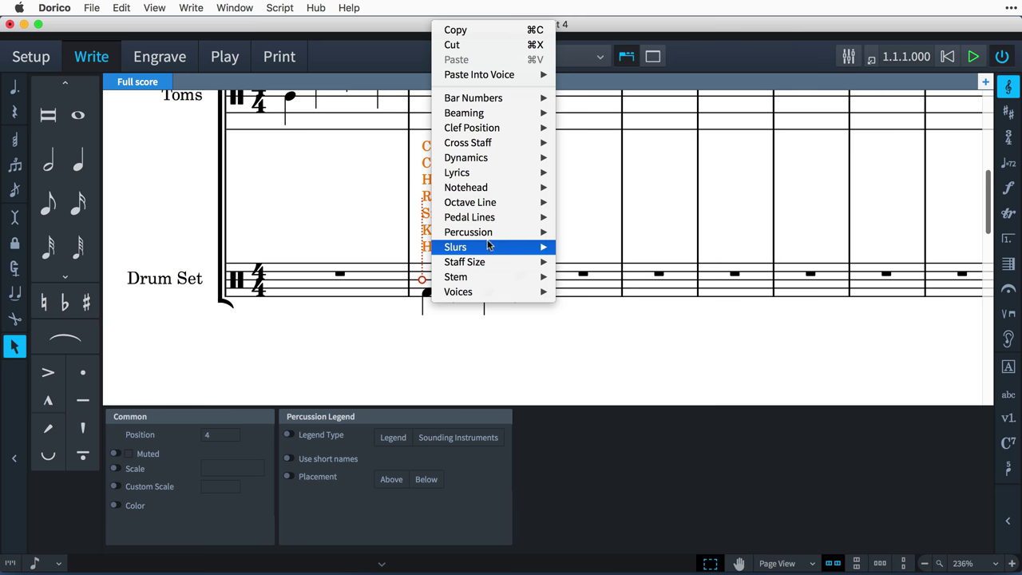
mouse_move(503, 233)
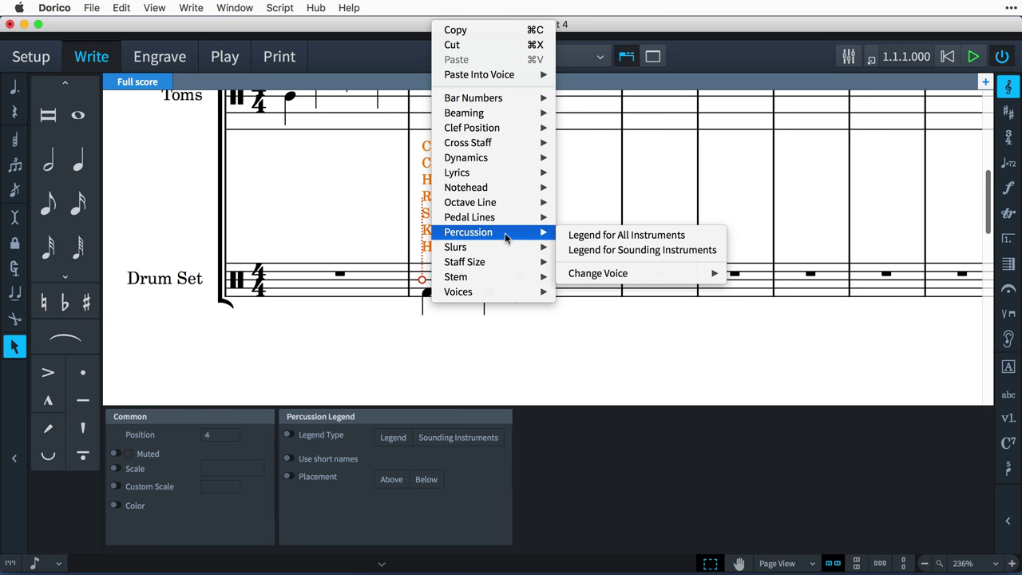
left_click(593, 250)
left_click(289, 435)
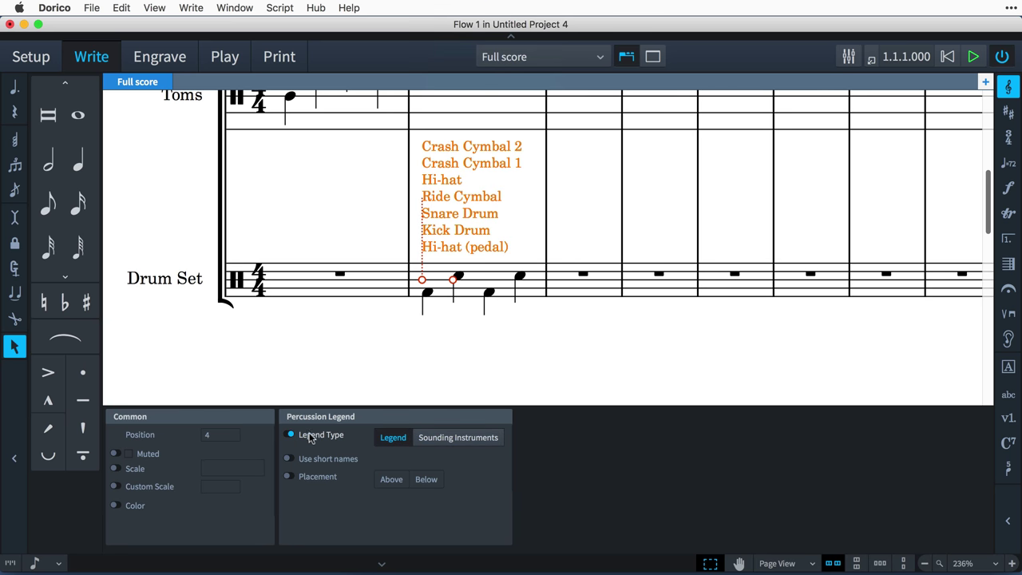
left_click(426, 439)
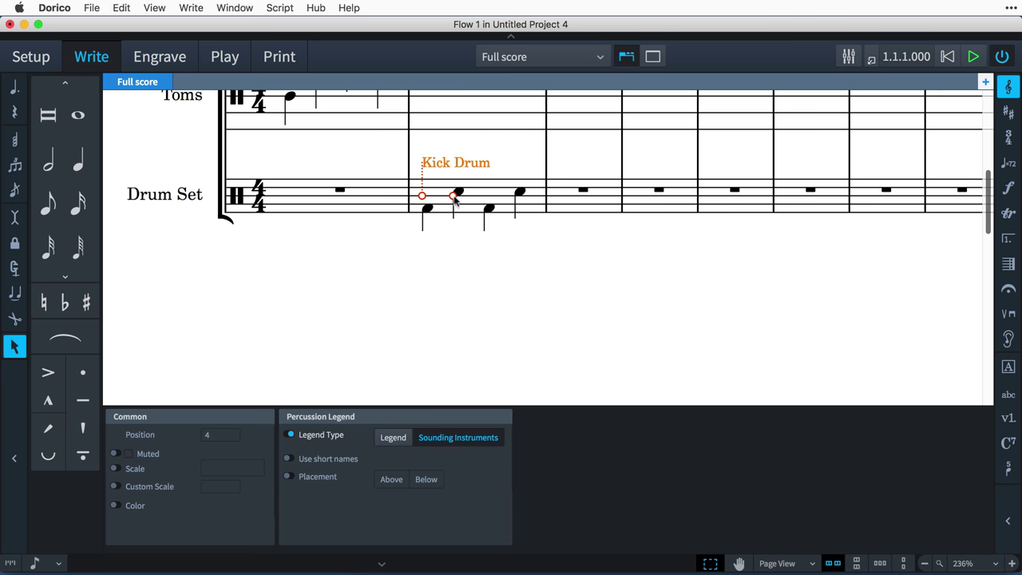
left_click_drag(453, 197, 537, 203)
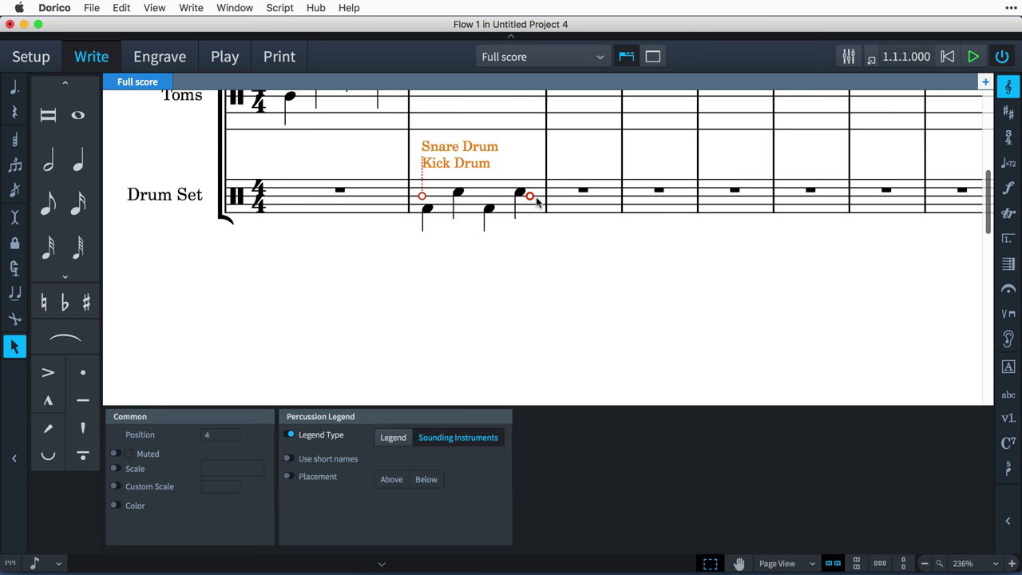
key("super+4")
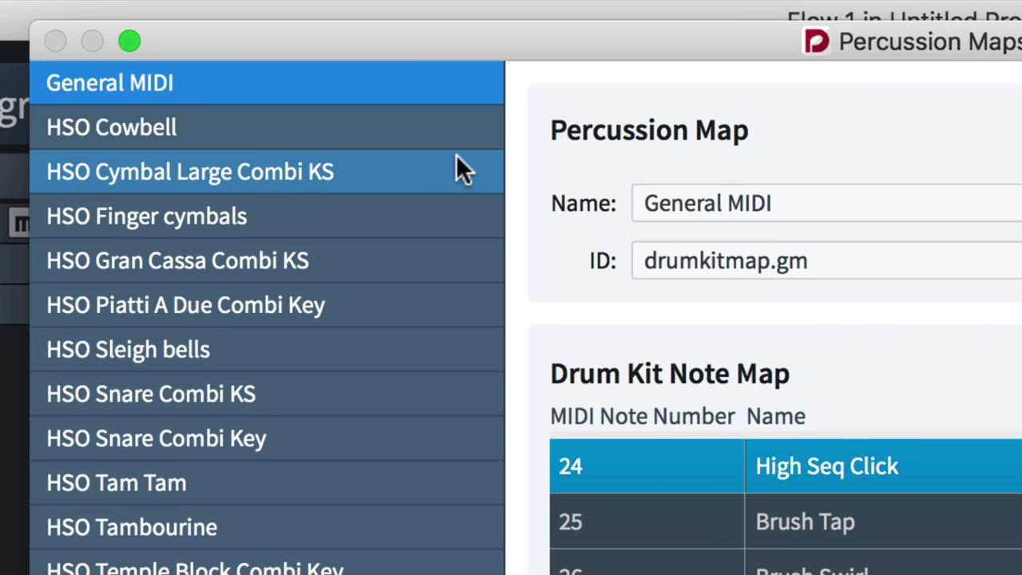
- Inspect the HSO Gran Cassa, Piatti A Due, Snare Combi and HSSE Latin Percussion maps
left_click(428, 248)
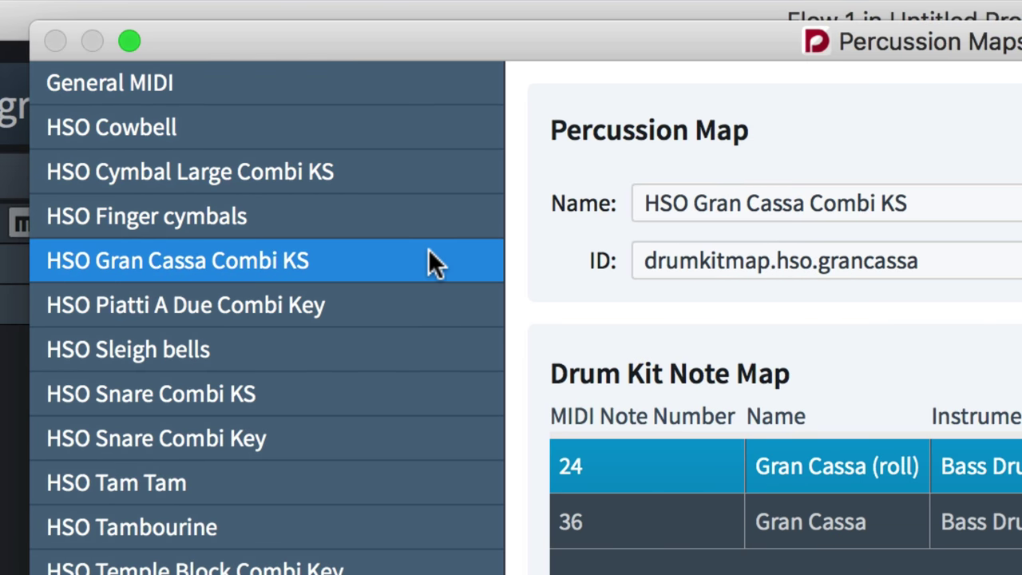
left_click(417, 292)
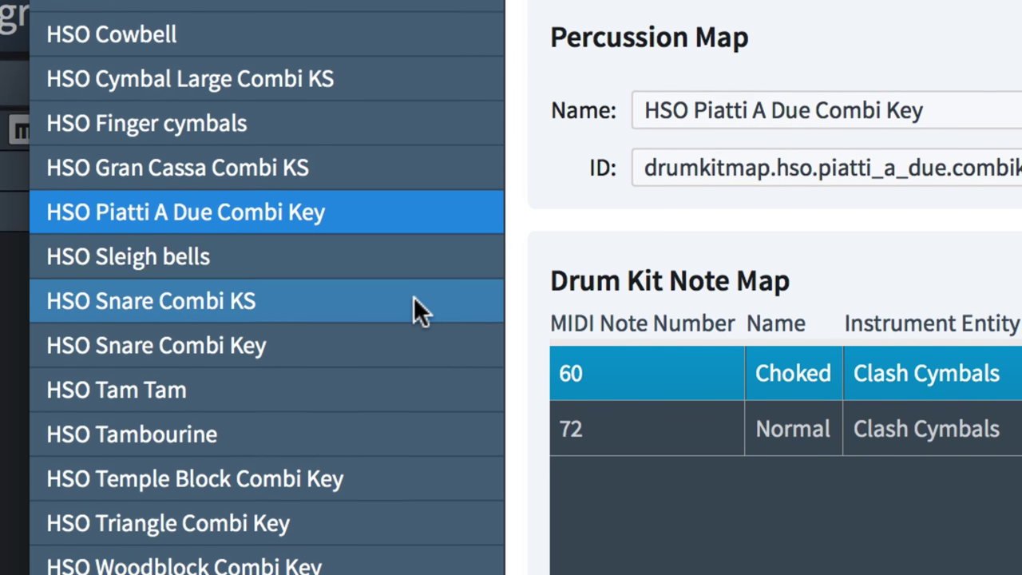
left_click(419, 315)
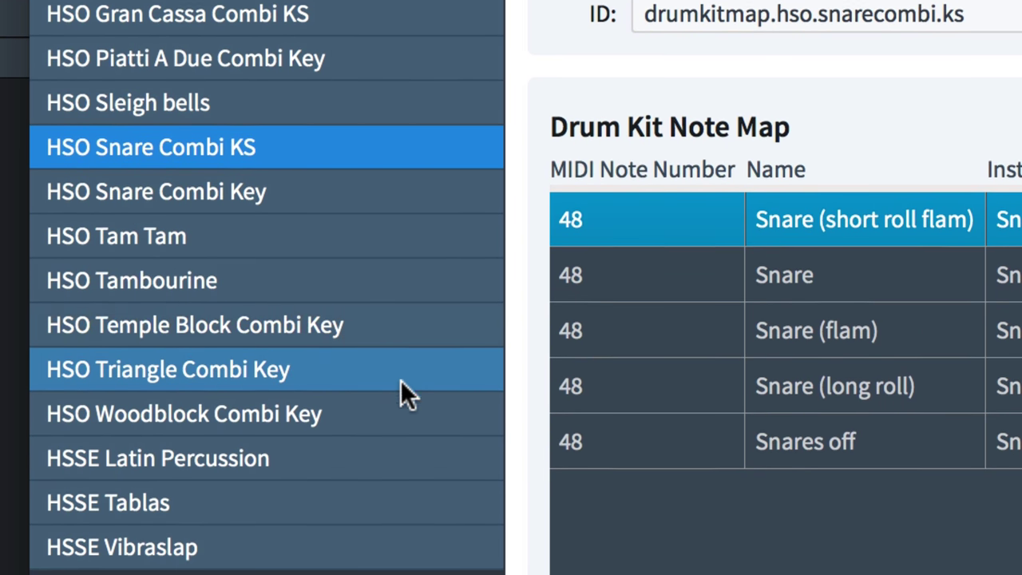
left_click(402, 447)
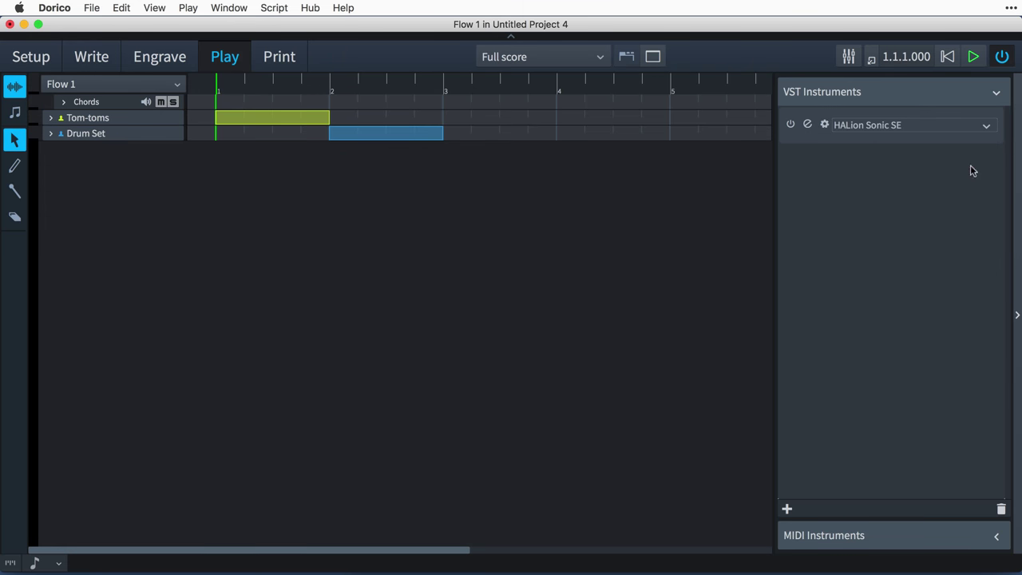
- Open the VST instrument list and dismiss it, leaving HALion Sonic SE loaded
left_click(985, 126)
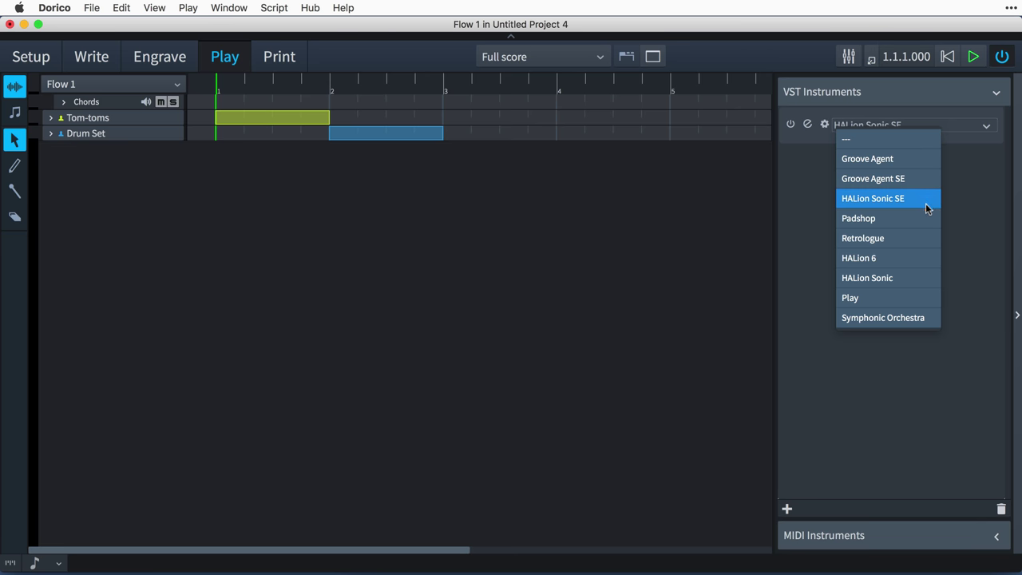
left_click(937, 370)
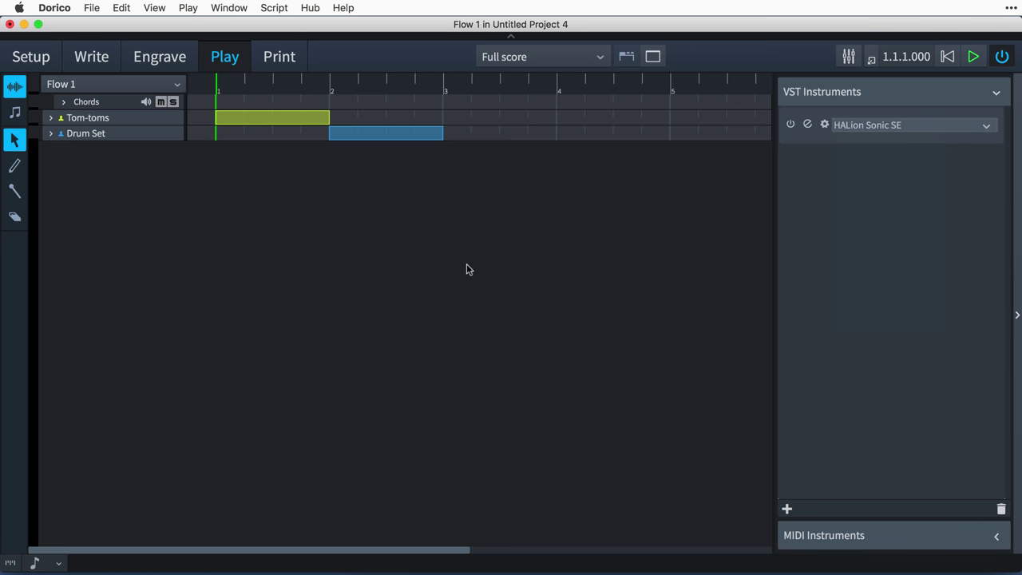
- Create a new percussion map, unlock it and rename it 'My Map'
left_click(190, 9)
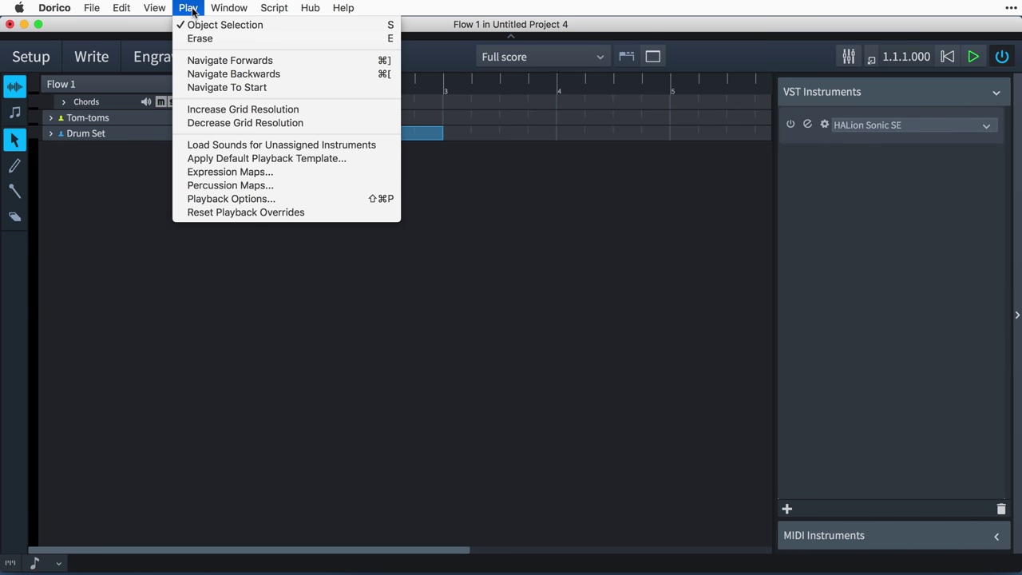
left_click(276, 183)
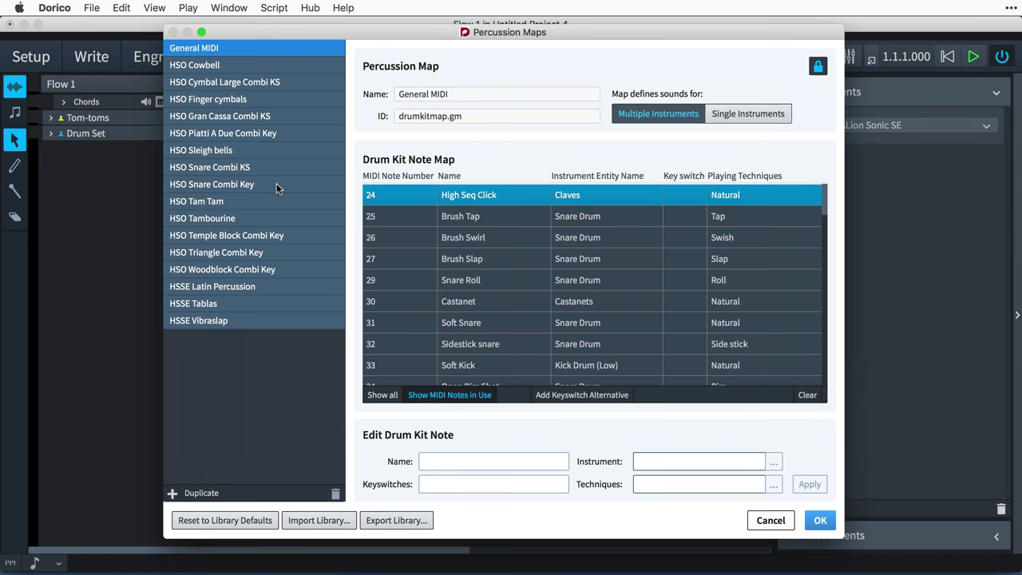
left_click(172, 493)
left_click(818, 67)
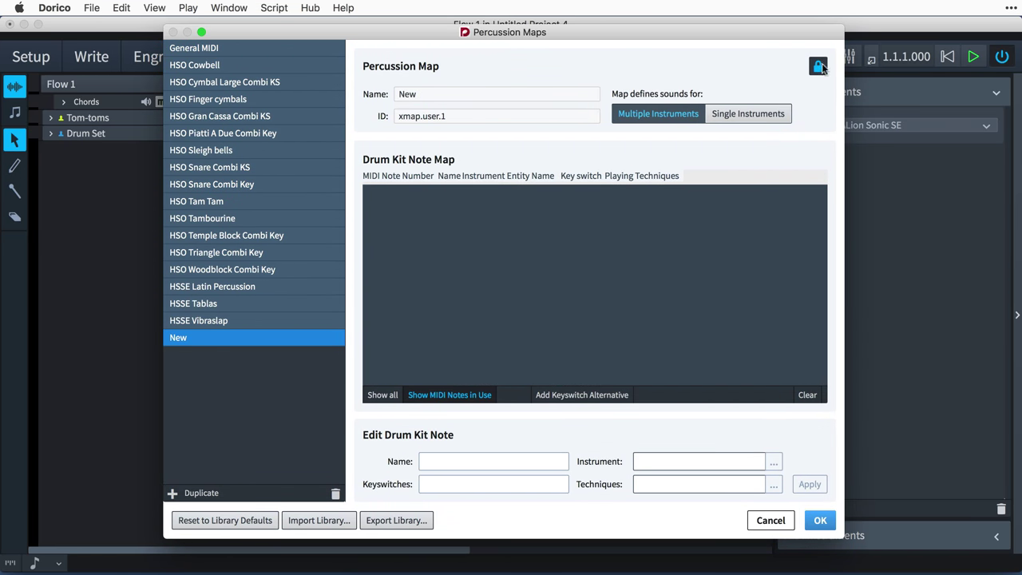
left_click_drag(420, 95, 388, 93)
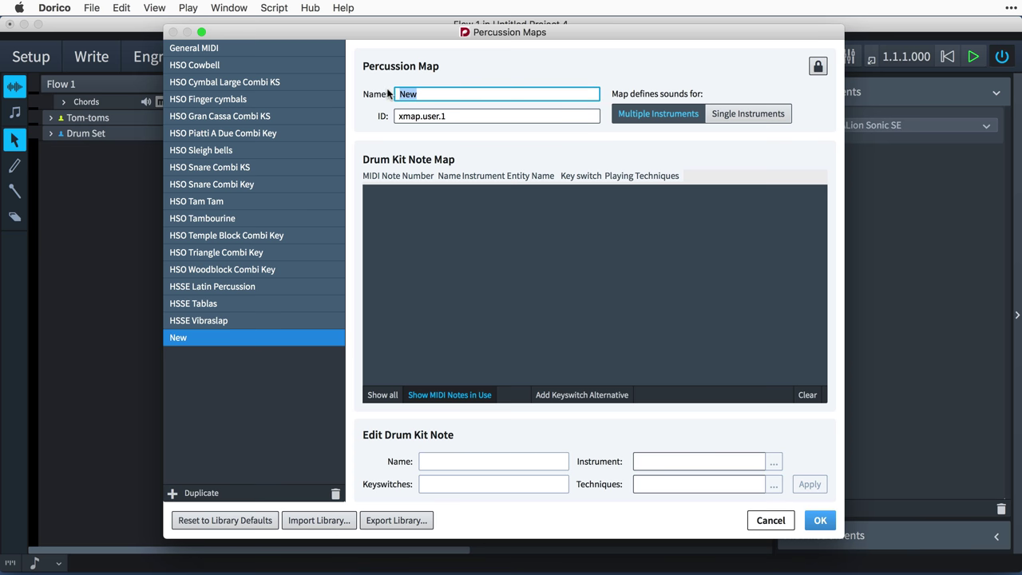
type("My Map")
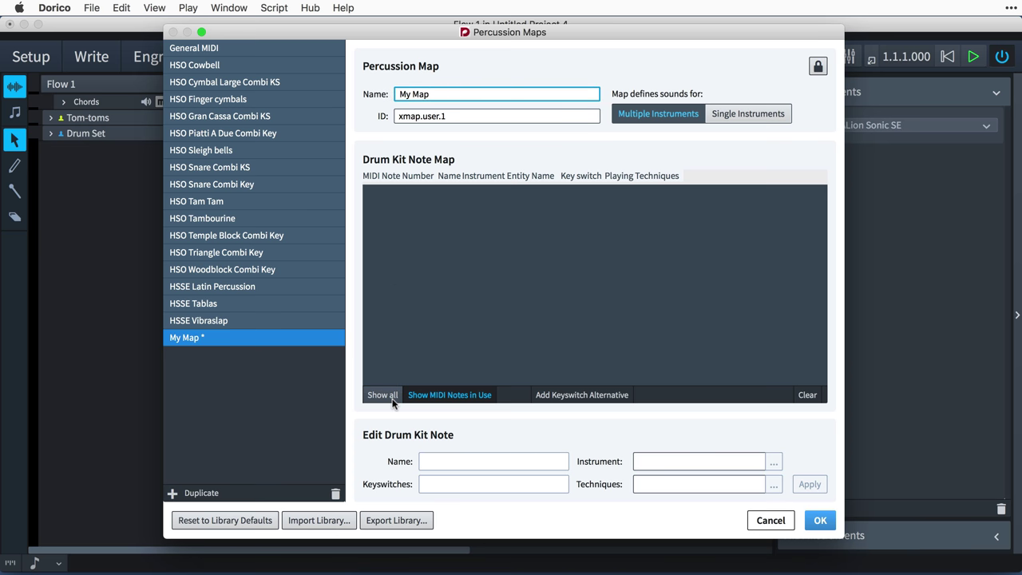
- Show all MIDI notes in My Map and choose an instrument for MIDI note 0
left_click(392, 399)
left_click(423, 192)
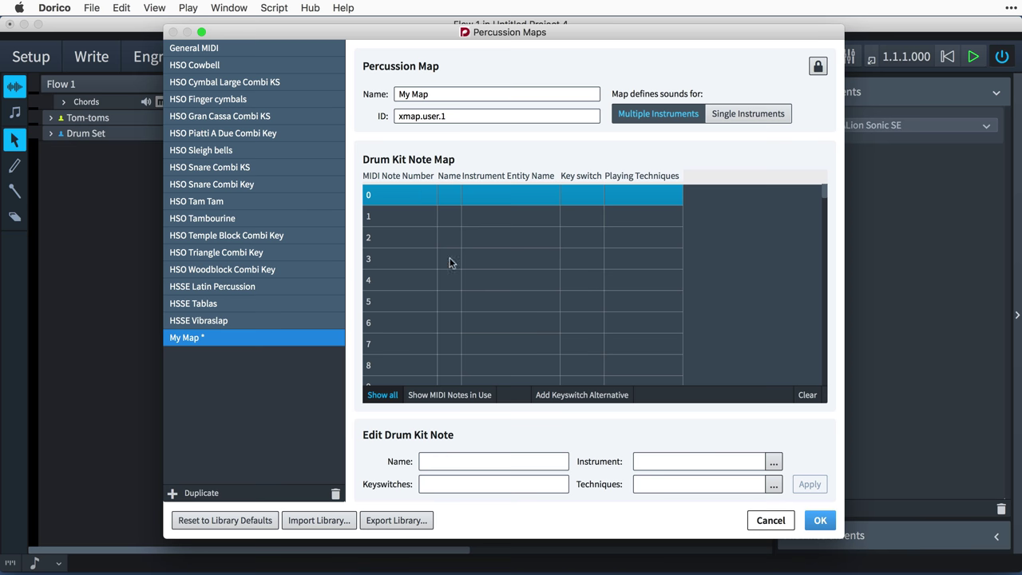
left_click(773, 461)
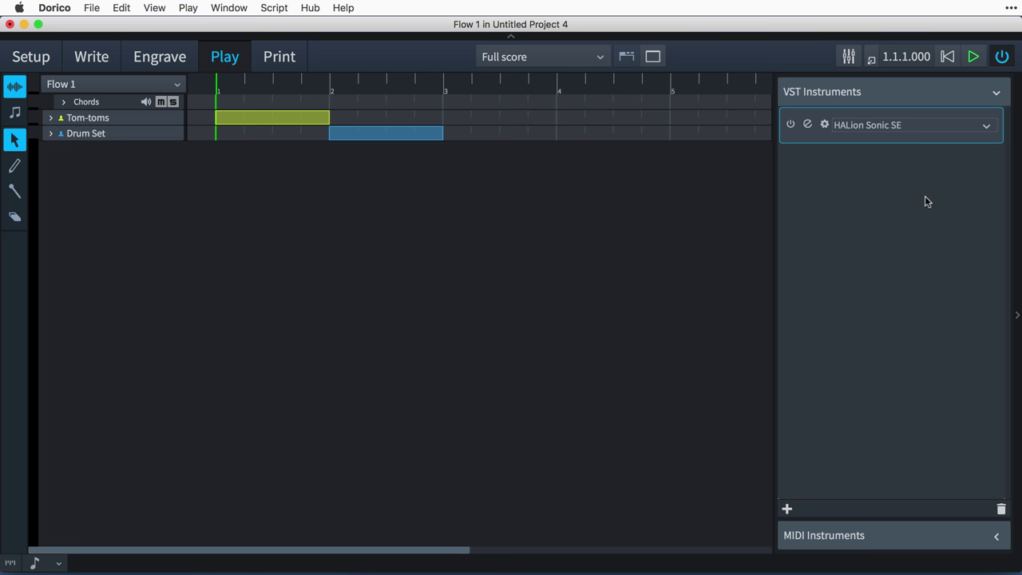
- Assign My Map as the percussion map for HALion Sonic SE's MIDI channel 1
left_click(824, 125)
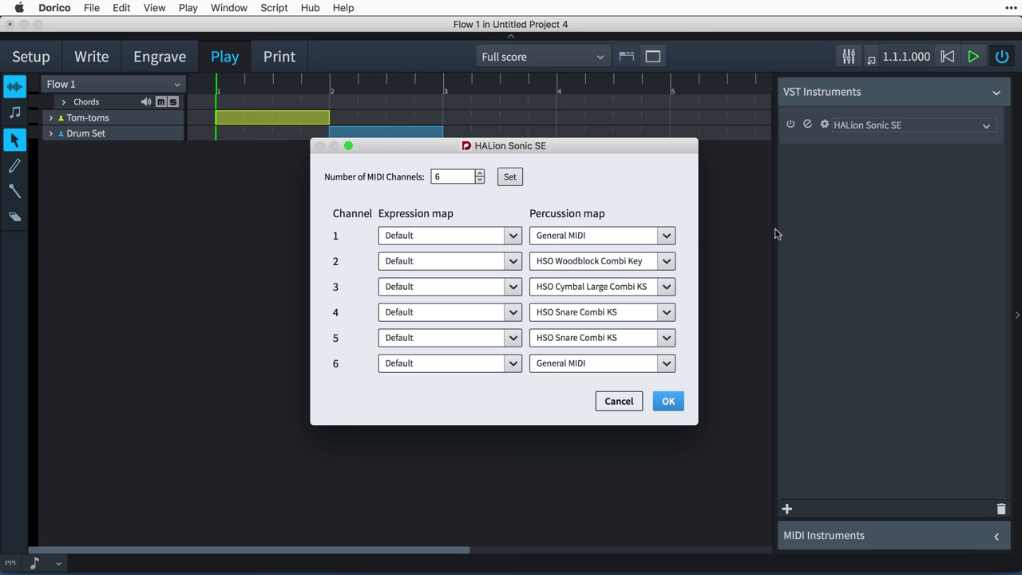
left_click(662, 234)
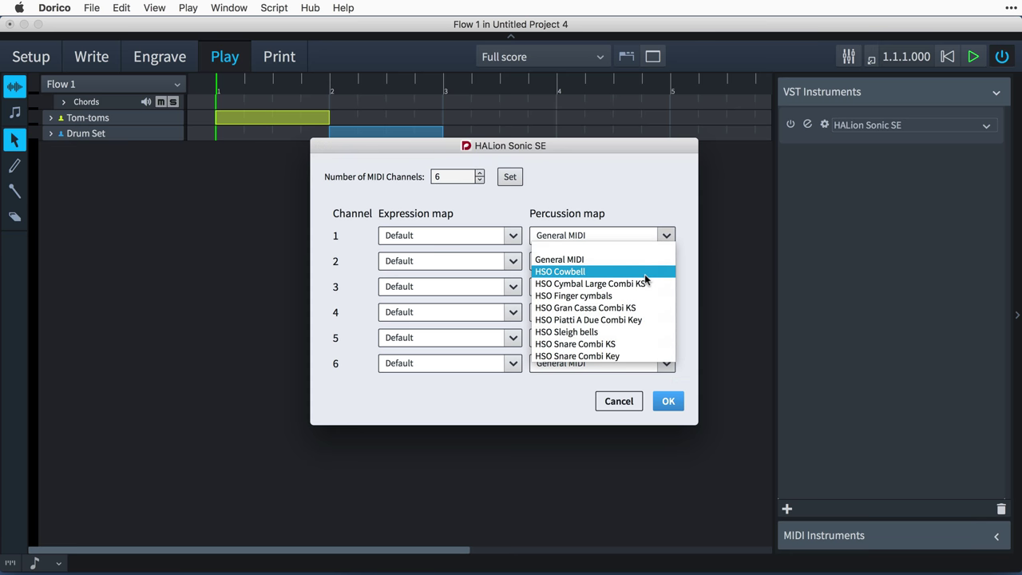
scroll(644, 275, "down", 5)
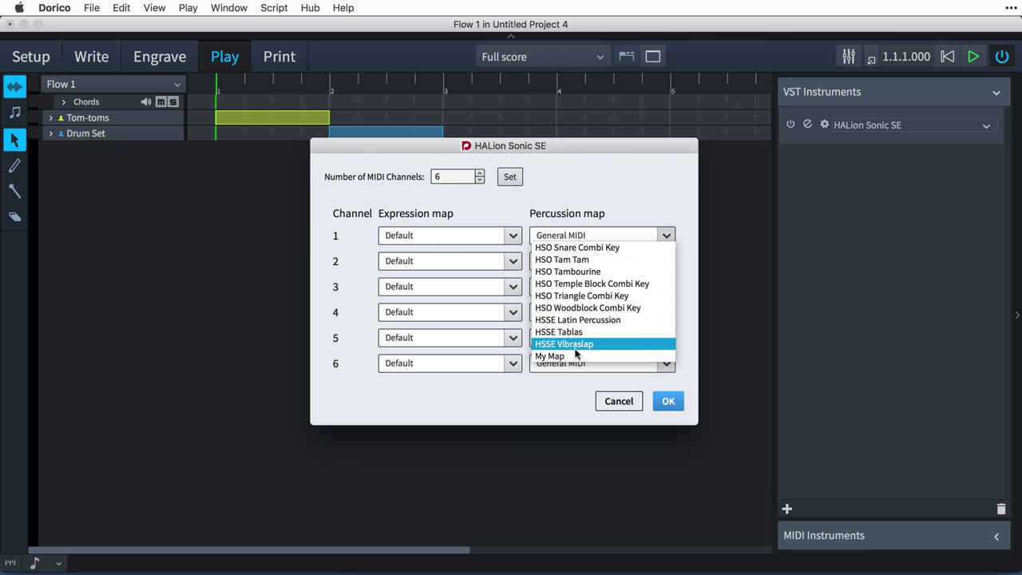
left_click(587, 355)
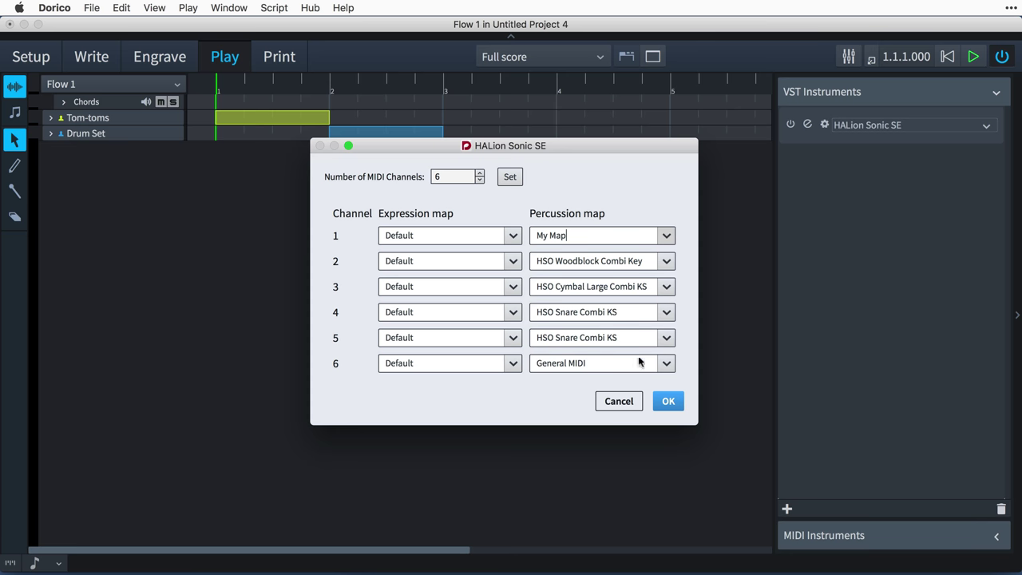
left_click(669, 402)
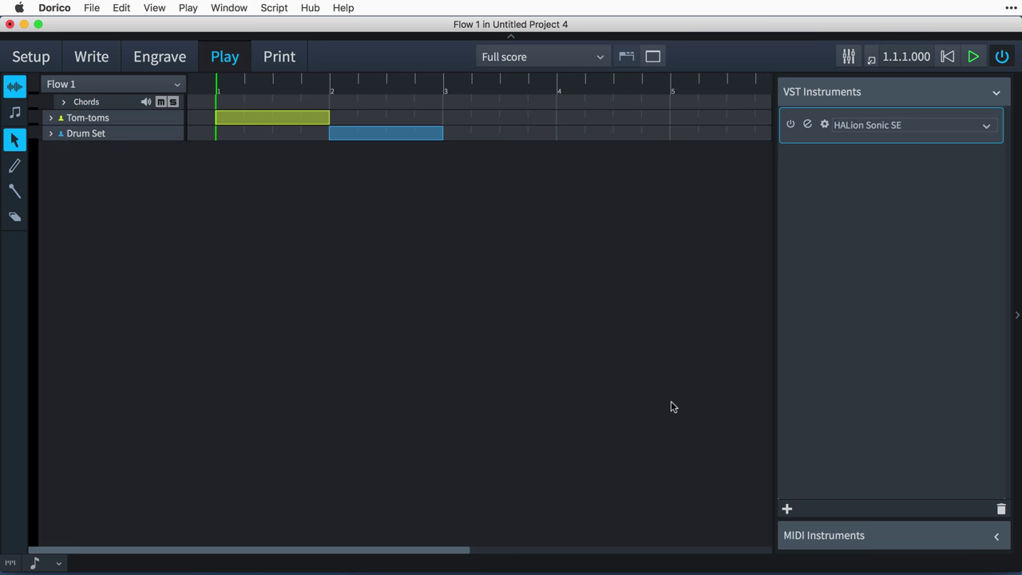
- Expand the Drum Set track and draw alternating kick and snare notes across bar 3 into bar 4
left_click(50, 133)
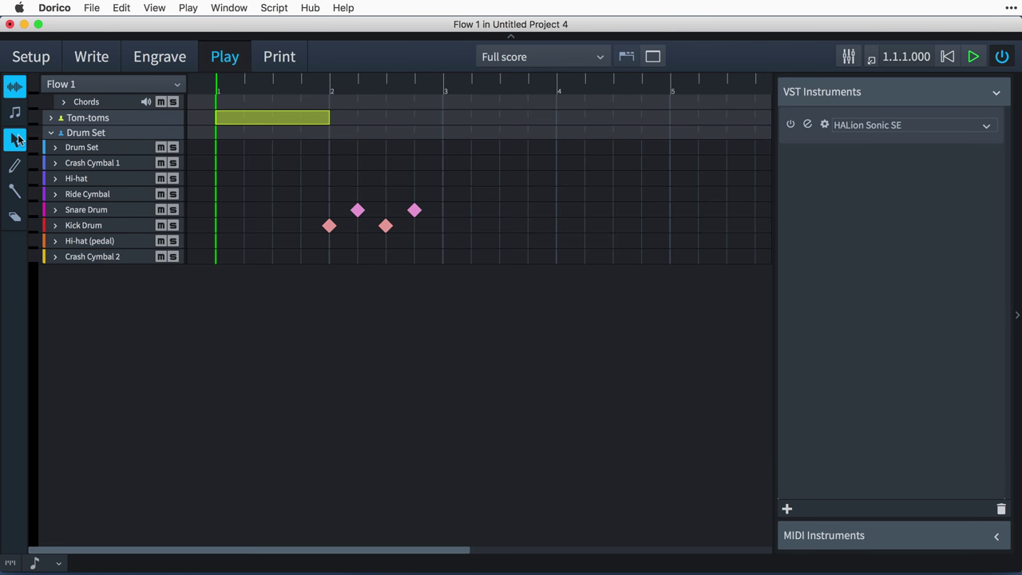
left_click(15, 191)
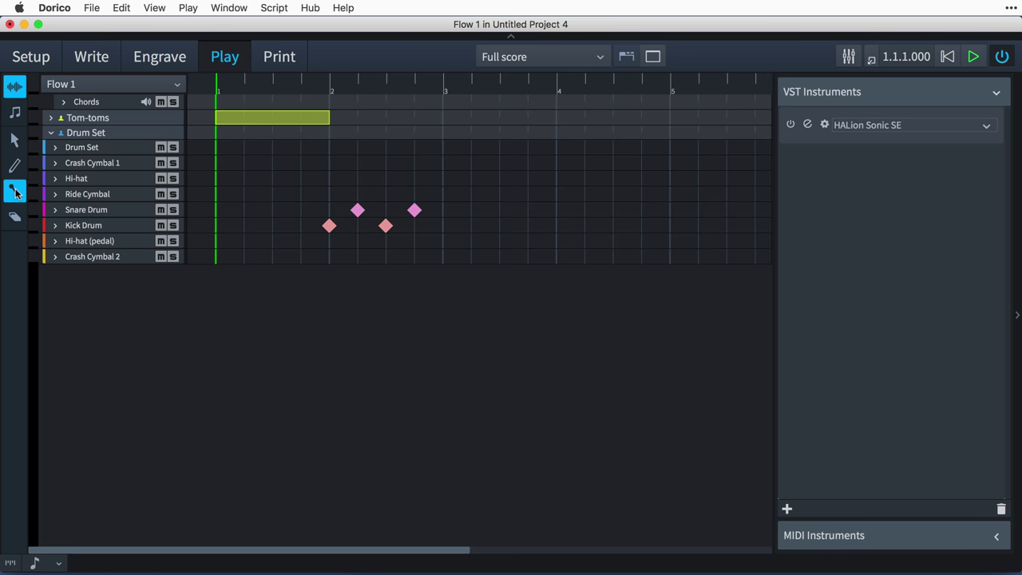
left_click(444, 226)
left_click(475, 209)
left_click(500, 226)
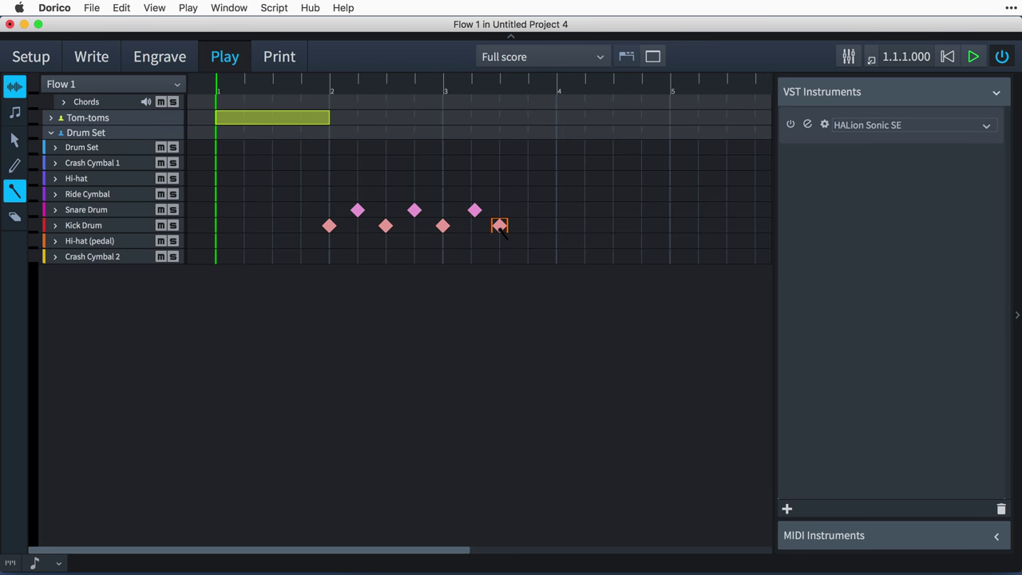
left_click(527, 209)
left_click(556, 226)
left_click(585, 210)
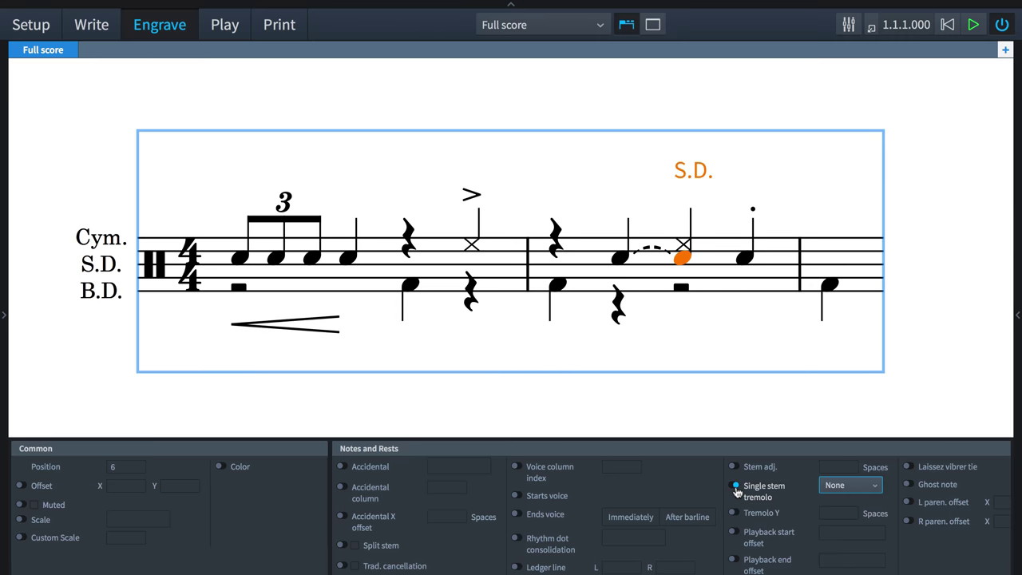
- Give the preceding snare note a three-stroke single-stem tremolo, then pan to the lower percussion staves
key("Left")
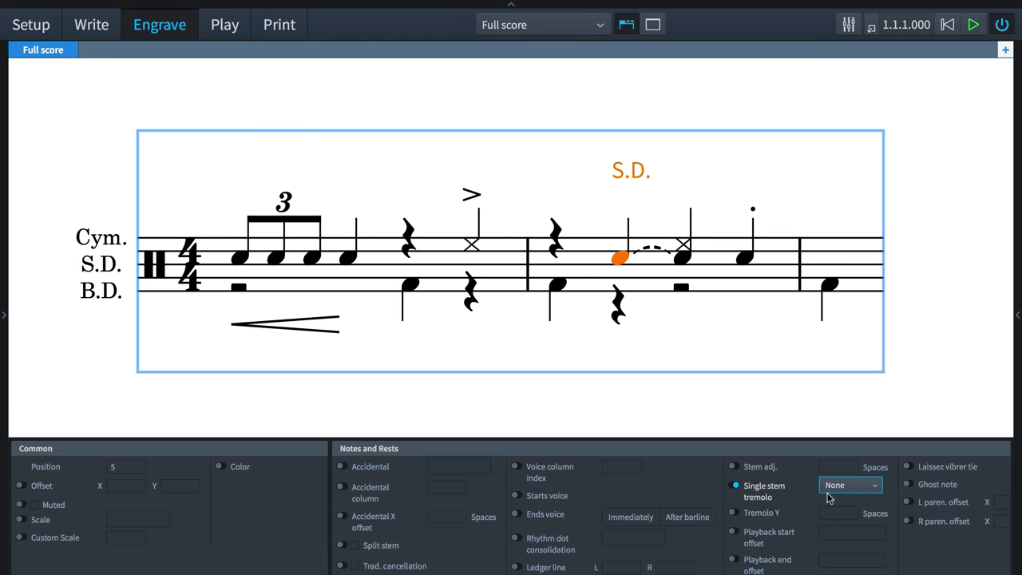
left_click(829, 489)
left_click(847, 424)
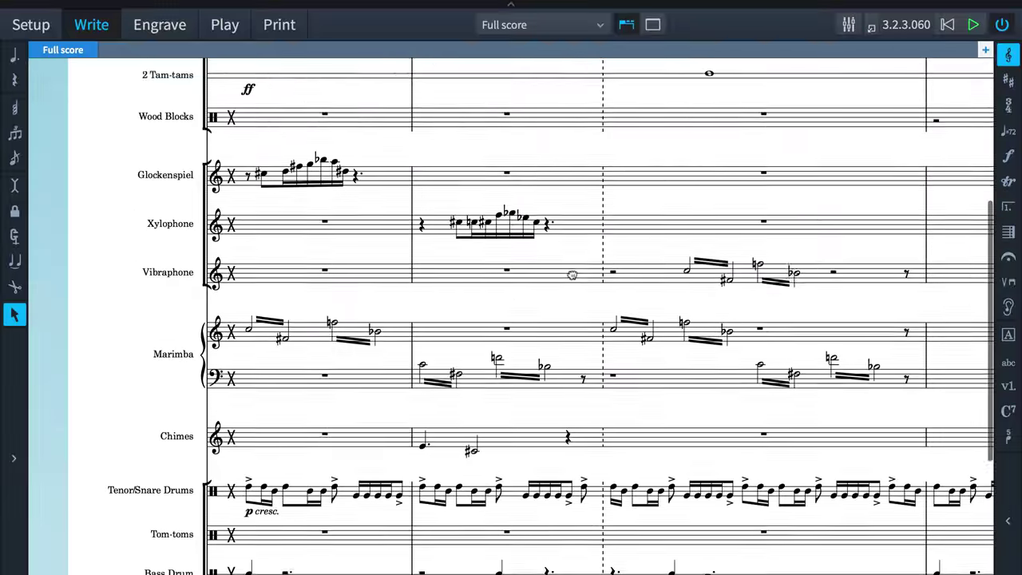
left_click_drag(572, 274, 572, 250)
left_click_drag(574, 354, 562, 201)
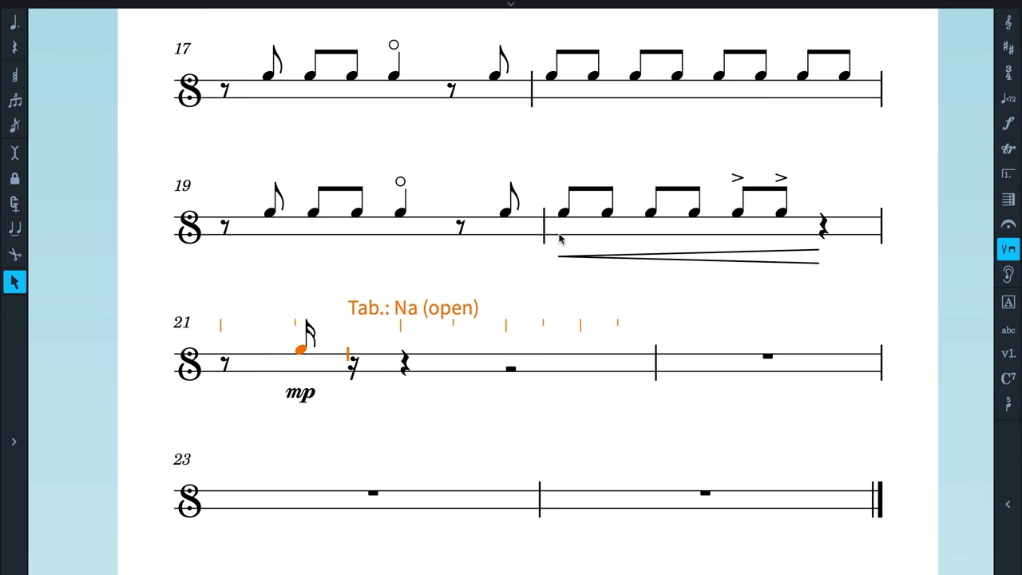
- Fill bar 21 with Ke, Te, Ke, Te, Ke tabla sixteenths and a closing Na eighth
key("Down")
key("Return")
key("Down")
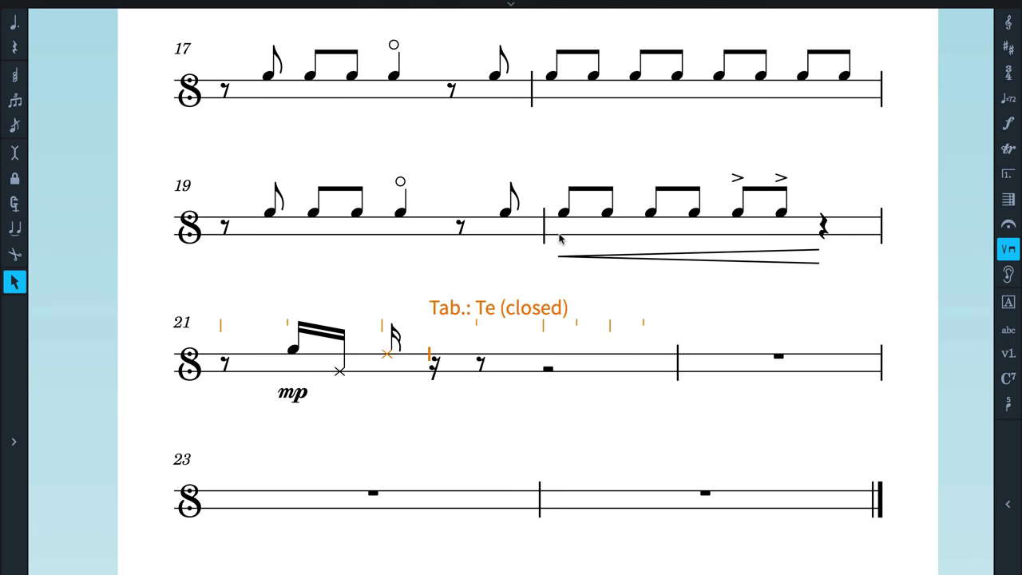
key("Return")
key("Up")
key("Return")
key("Down")
key("Return")
key("Up")
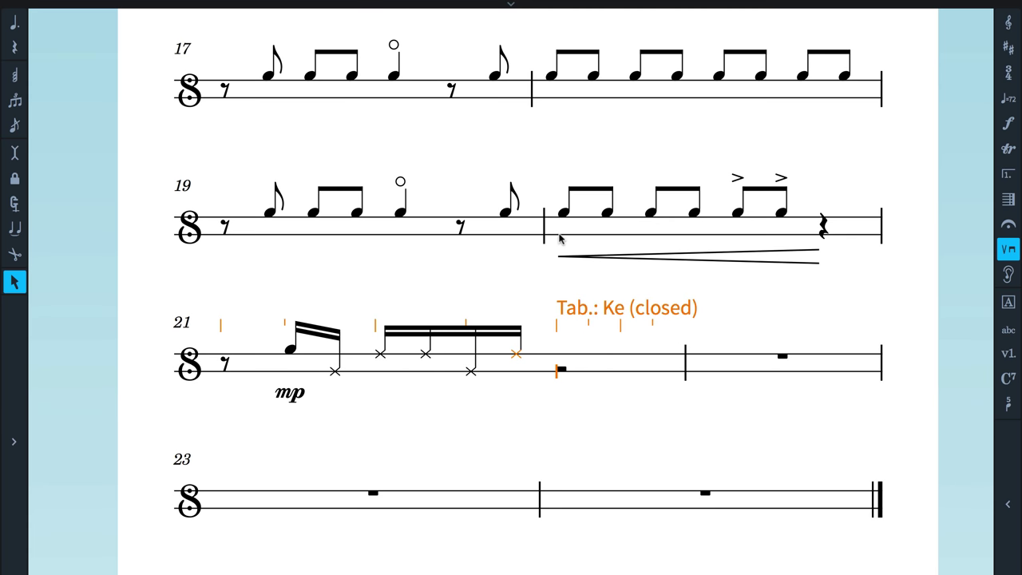
key("Return")
key("Up")
key("Return")
- Start bar 22 with a Ge eighth followed by Na, Ke and Te sixteenths
key("Down")
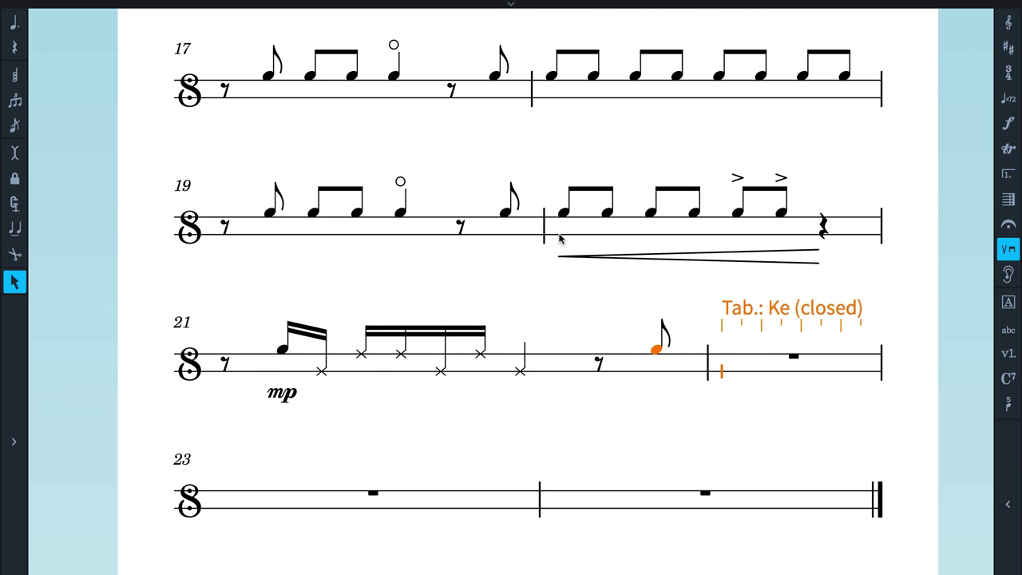
key("Down")
key("Return")
key("Up")
key("Return")
key("Down")
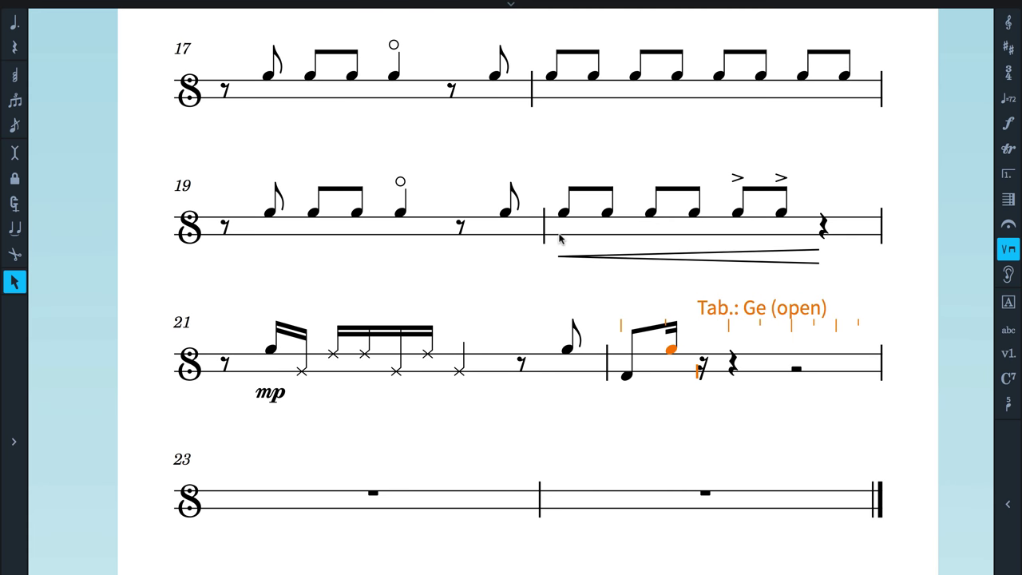
key("Down")
key("Return")
key("Up")
- Finish bar 22 with Te and Ke sixteenths, a Ge eighth and a final Na eighth
key("Up")
key("Return")
key("Return")
key("Down")
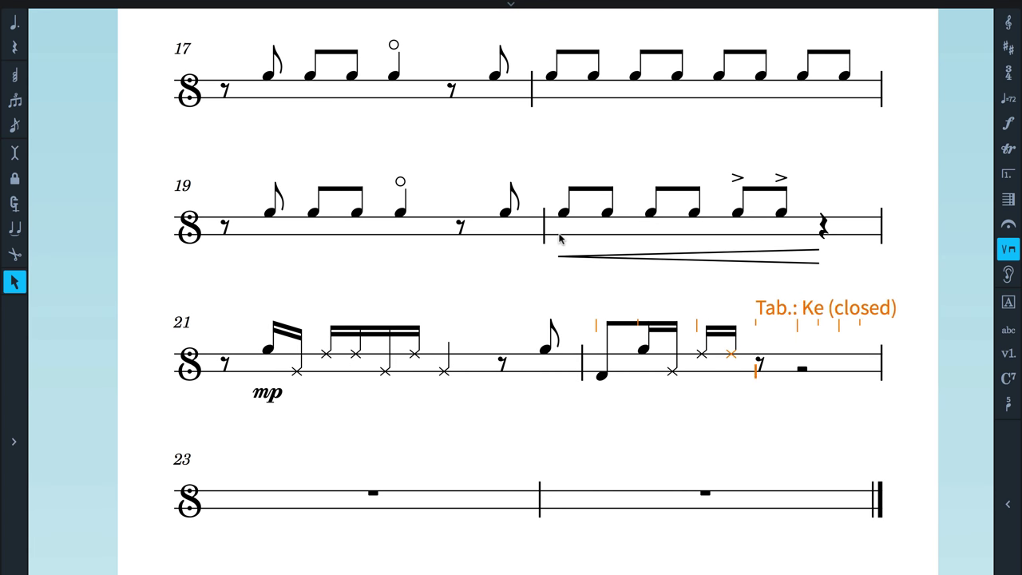
key("Return")
key("Up")
key("Return")
key("Down")
key("Down")
key("Return")
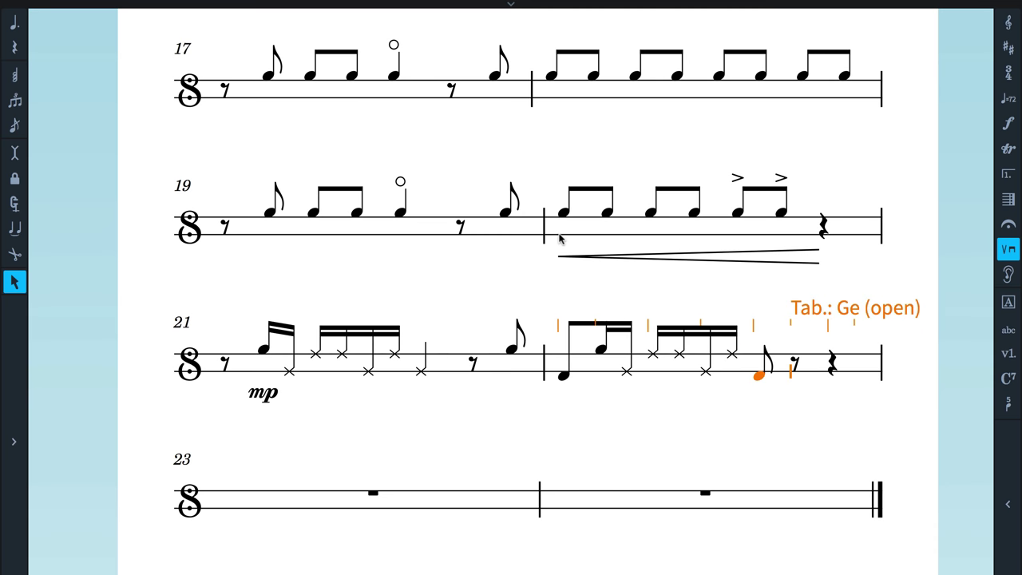
key("Up")
key("Return")
key("Down")
key("Return")
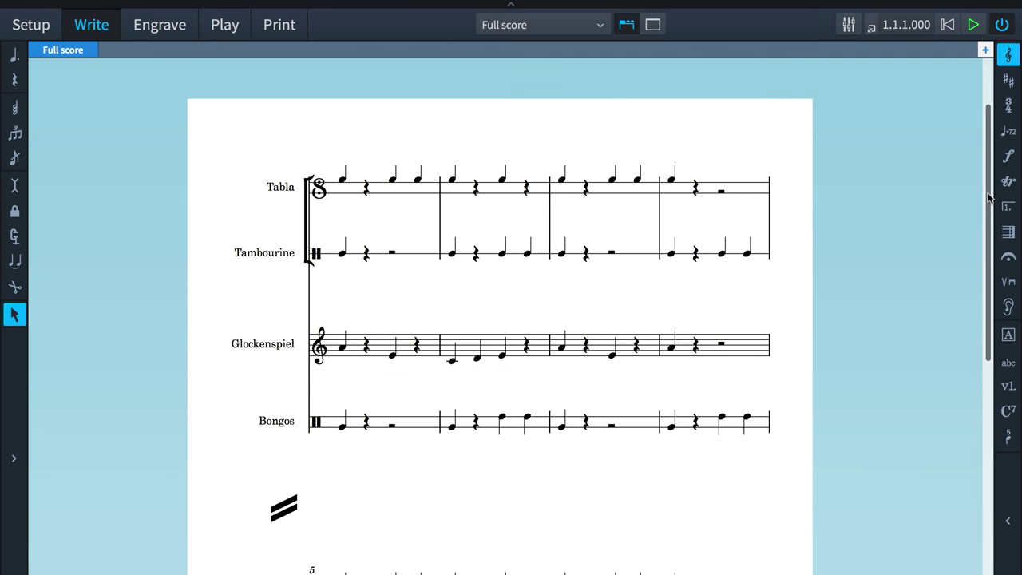
- Scroll the full score down to the second system starting at bar 5
scroll(998, 297, "down", 5)
scroll(998, 298, "down", 4)
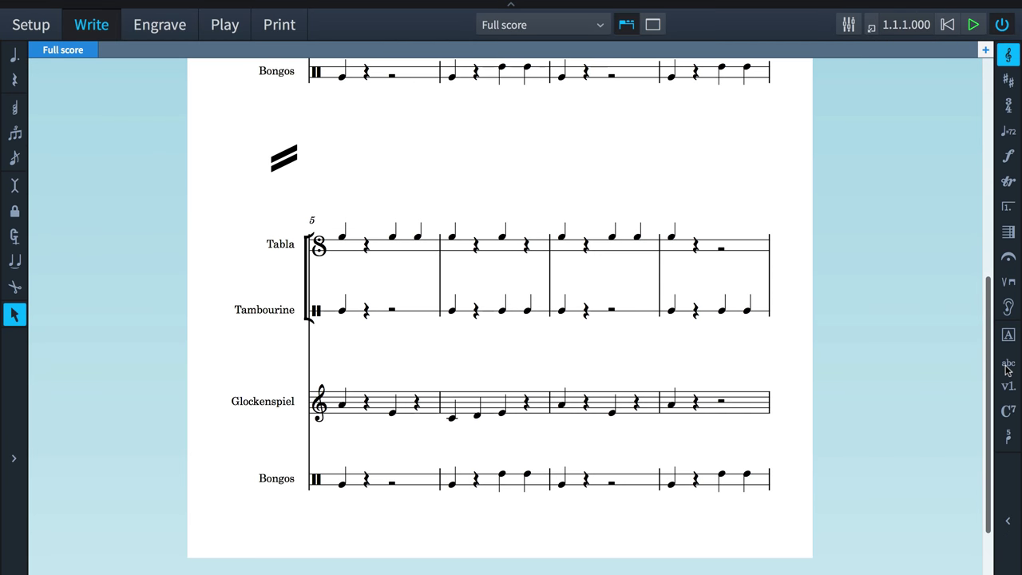